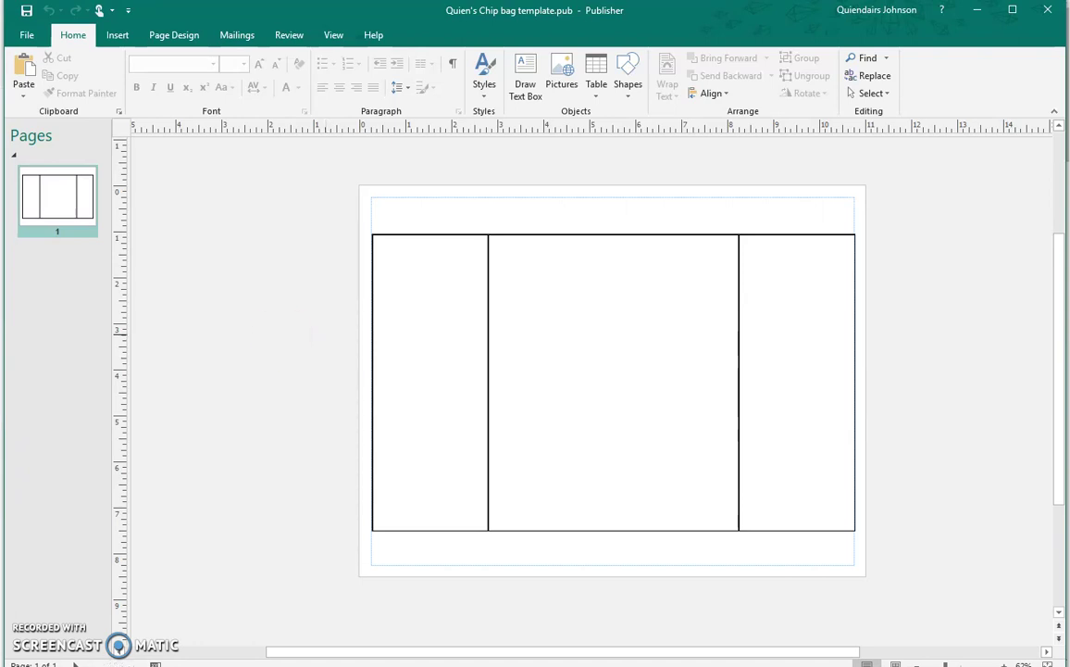
# Delete the middle panel rectangle, then undo to restore it
pyautogui.click(371, 265)
pyautogui.press('Delete')
pyautogui.hotkey('ctrl', 'z')
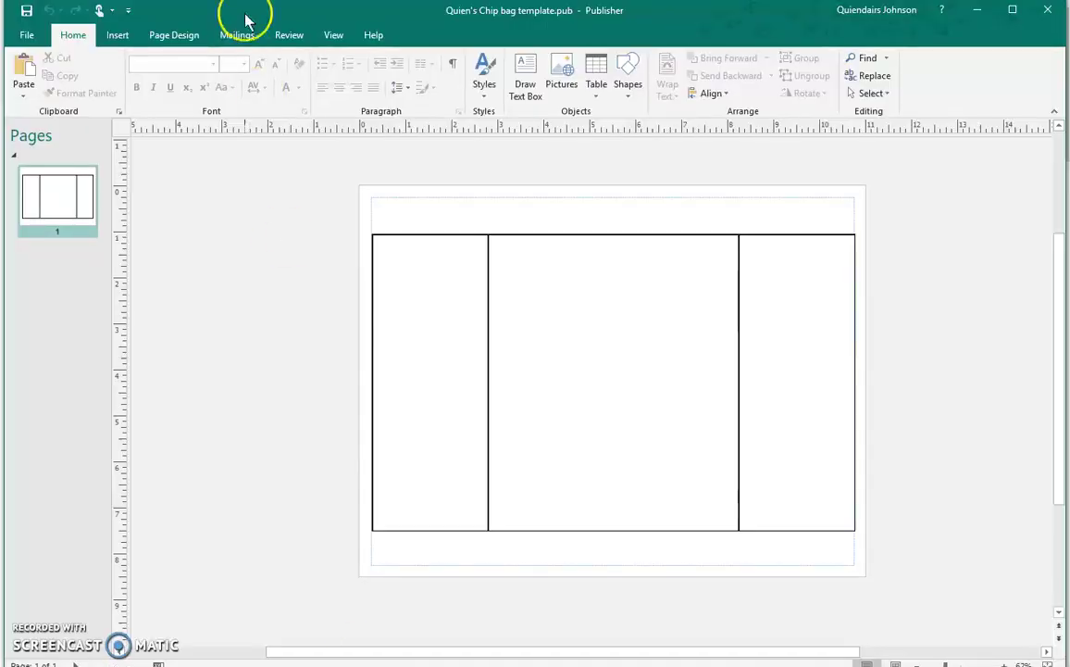
# Insert the HBD_barcode, two other barcode files and the bday nutritional facts picture from Recent files
pyautogui.click(116, 33)
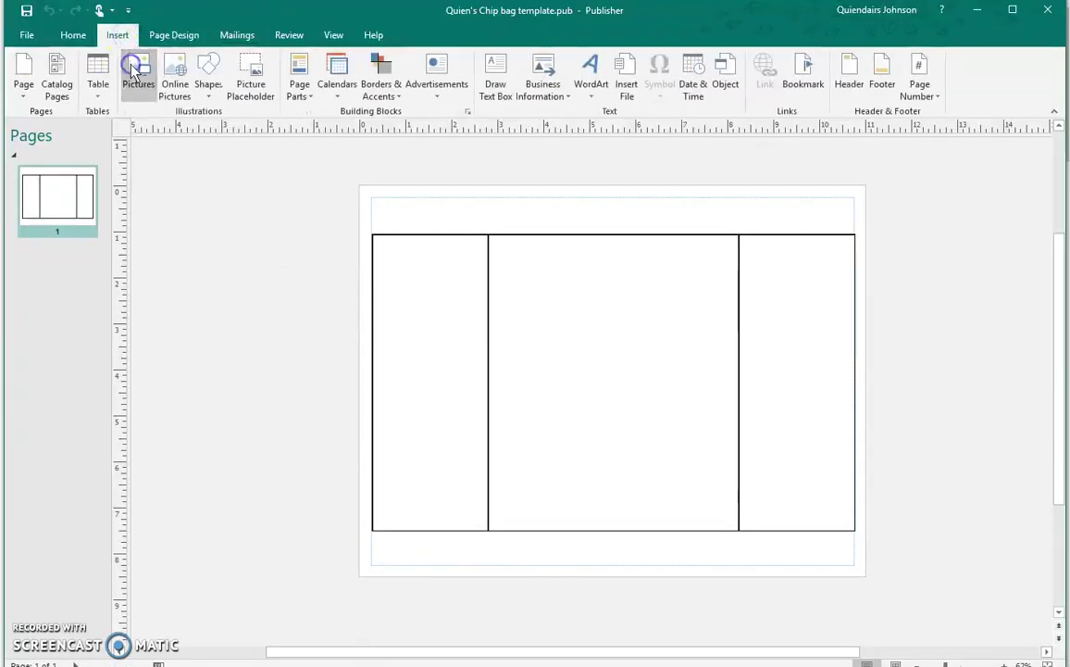
pyautogui.click(134, 71)
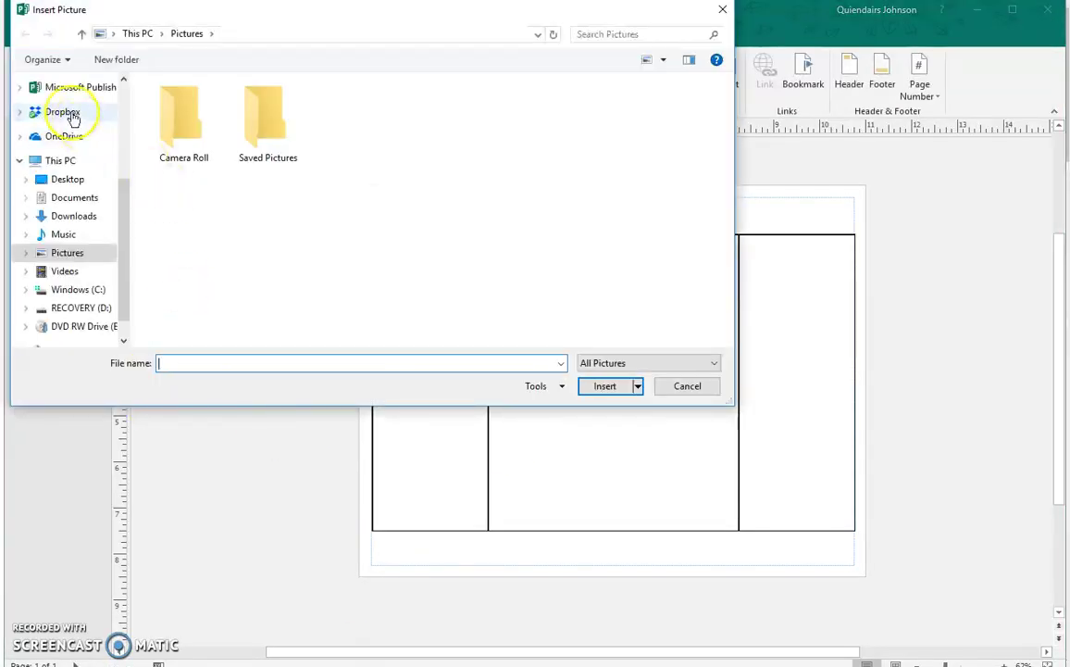
pyautogui.scroll(1, 127, 166)
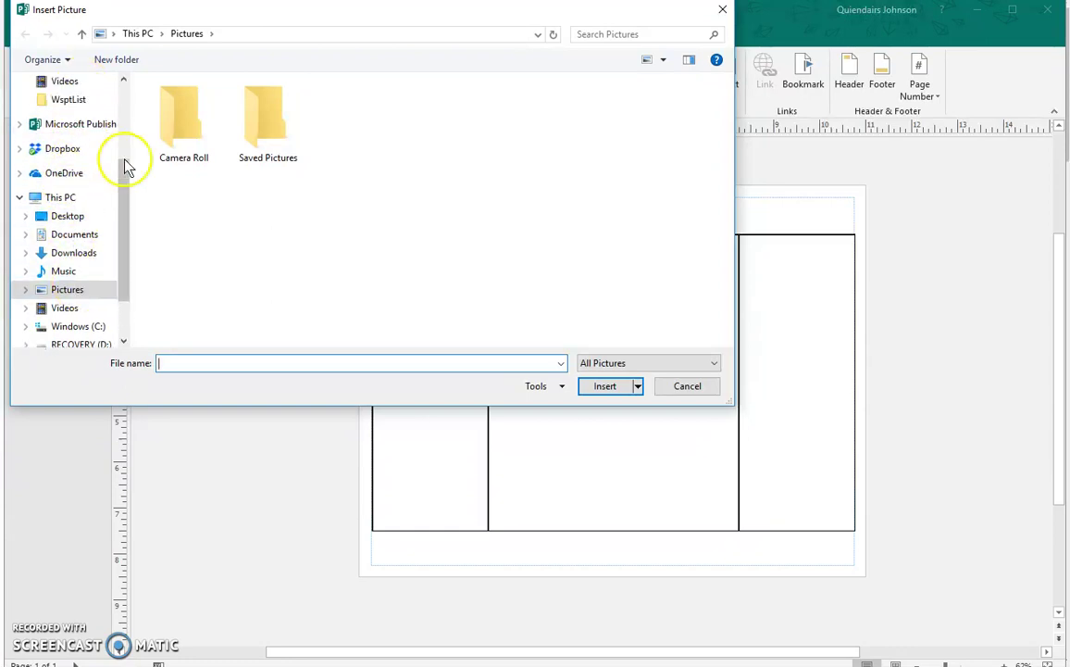
pyautogui.scroll(3, 116, 143)
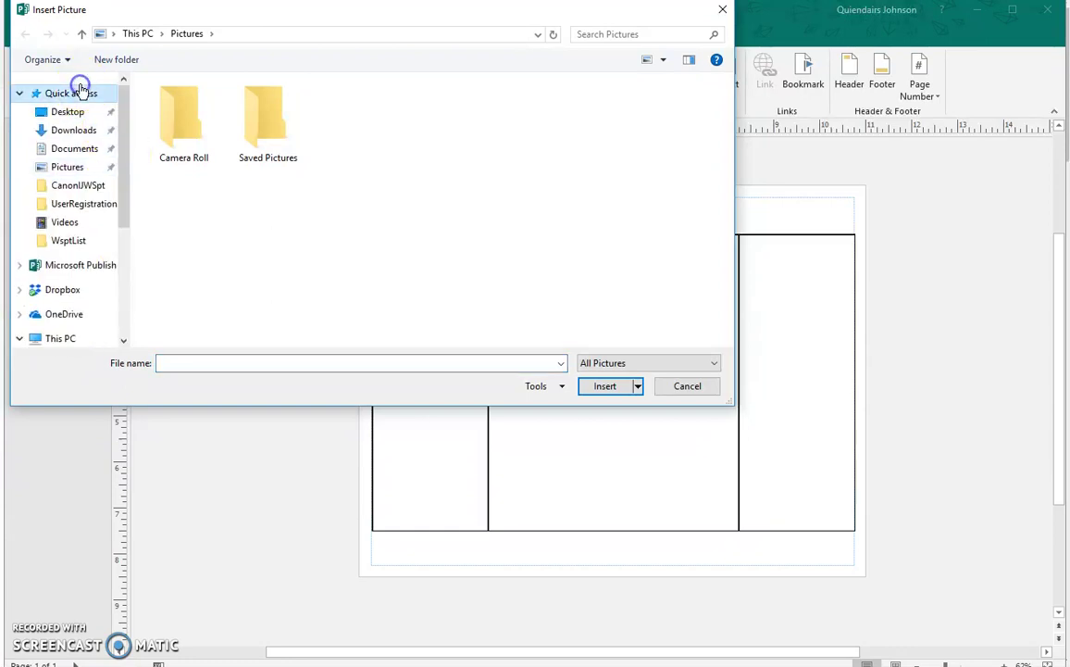
pyautogui.click(81, 92)
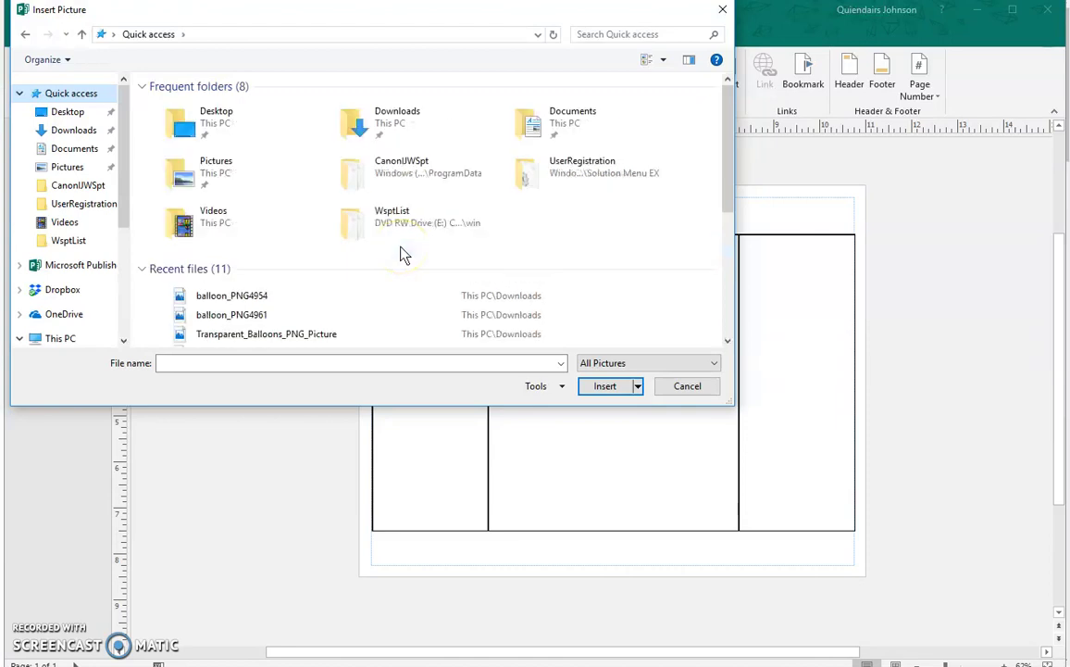
pyautogui.scroll(-3, 403, 254)
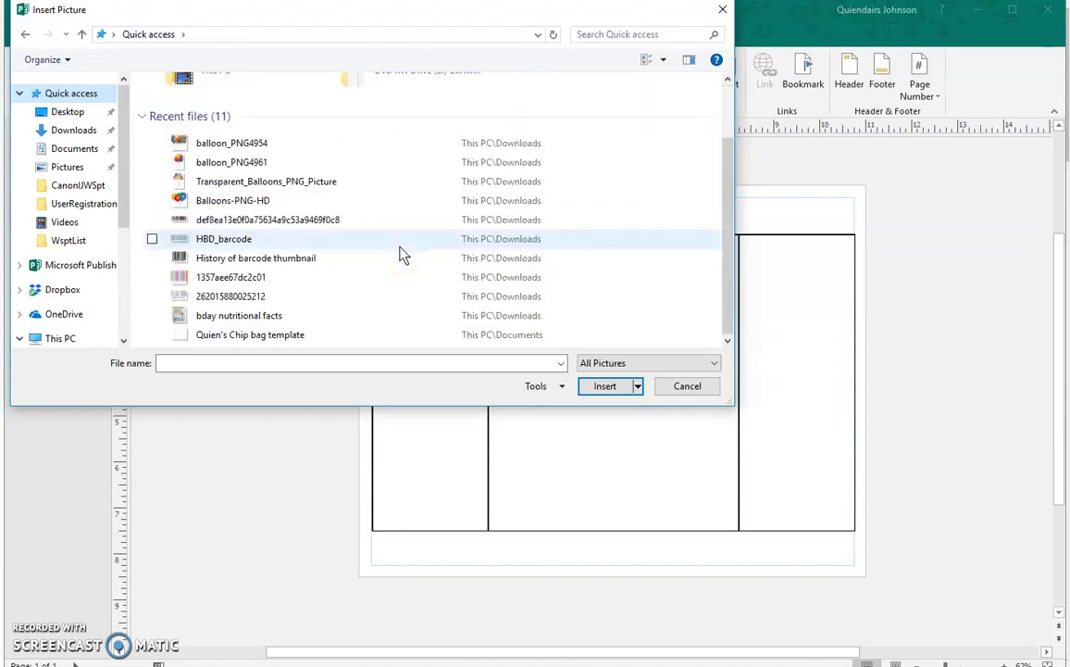
pyautogui.click(263, 239)
pyautogui.keyDown('ctrl'); pyautogui.click(263, 218); pyautogui.keyUp('ctrl')
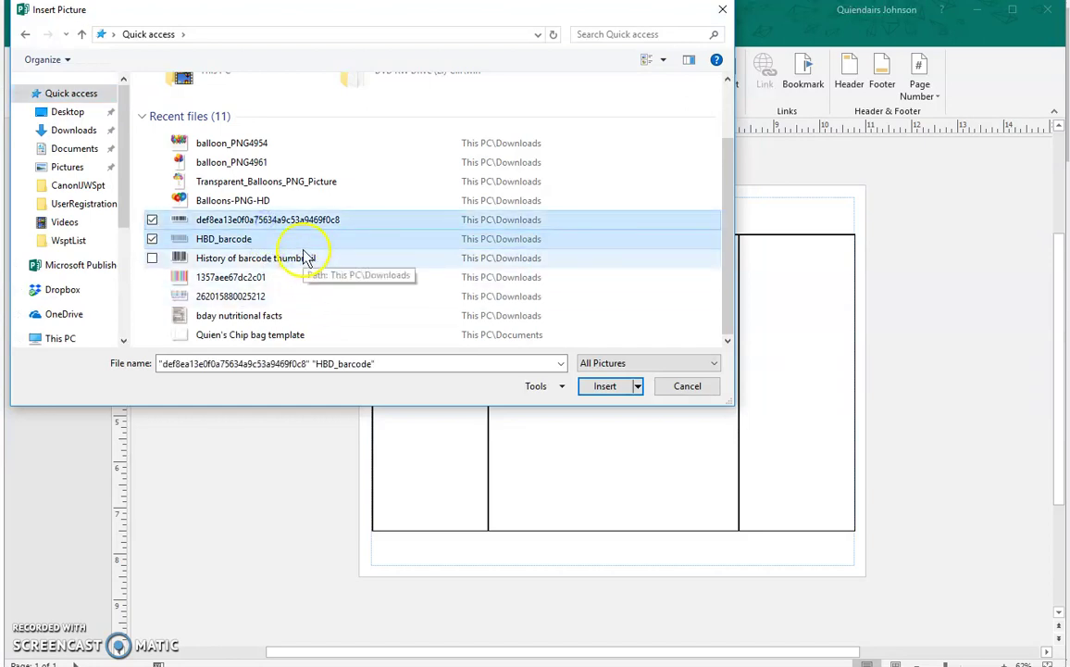
pyautogui.keyDown('ctrl'); pyautogui.click(250, 296); pyautogui.keyUp('ctrl')
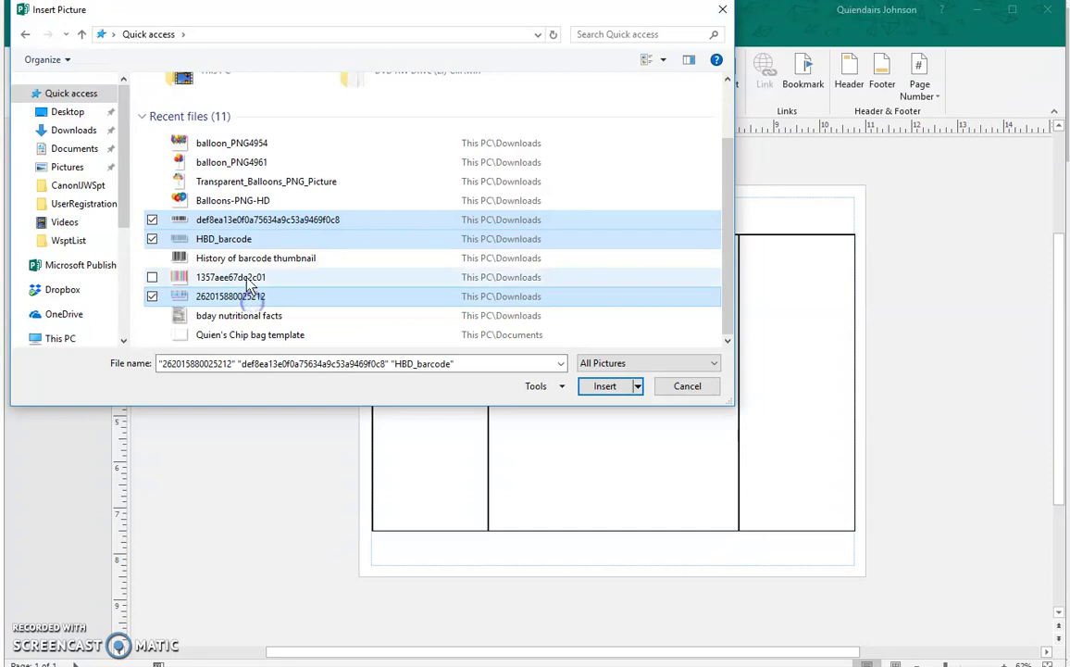
pyautogui.keyDown('ctrl'); pyautogui.click(268, 280); pyautogui.keyUp('ctrl')
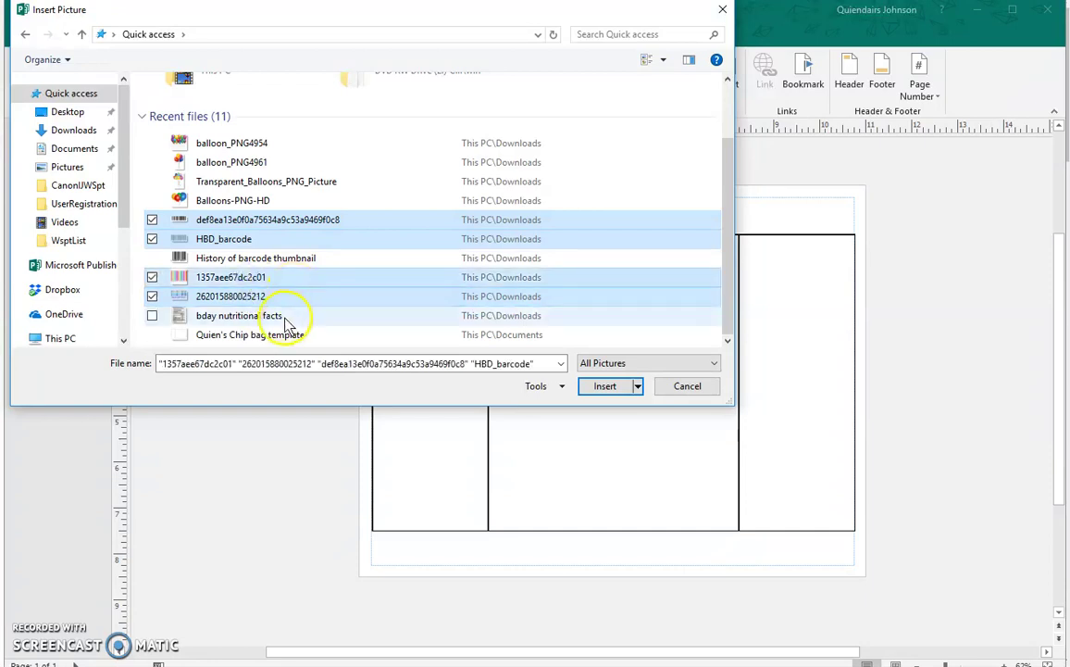
pyautogui.keyDown('ctrl'); pyautogui.click(270, 317); pyautogui.keyUp('ctrl')
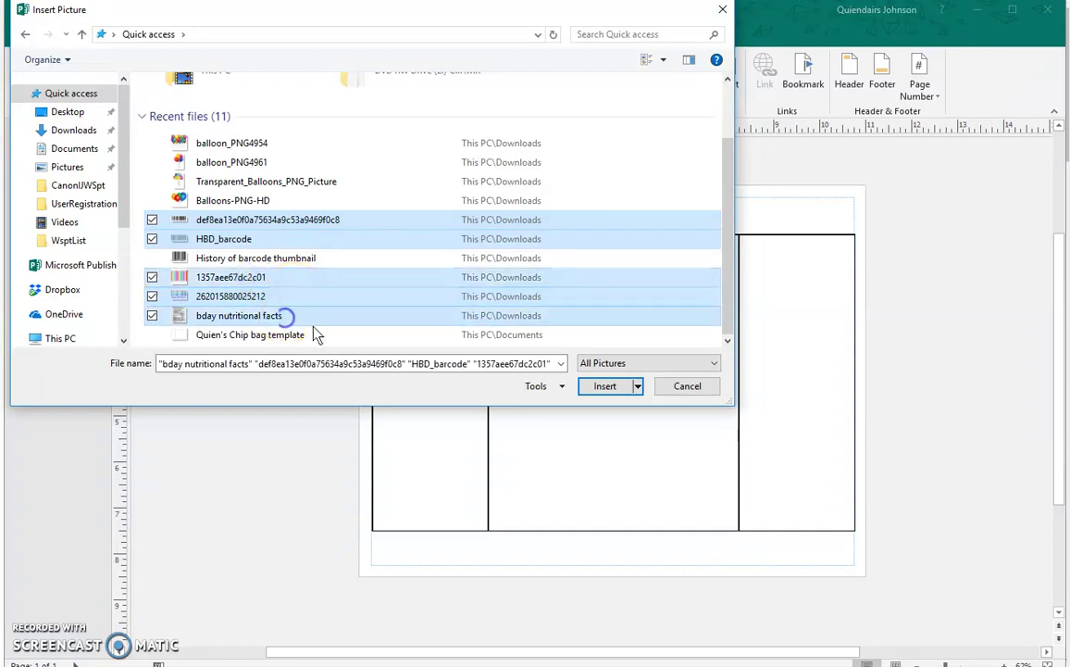
pyautogui.click(604, 386)
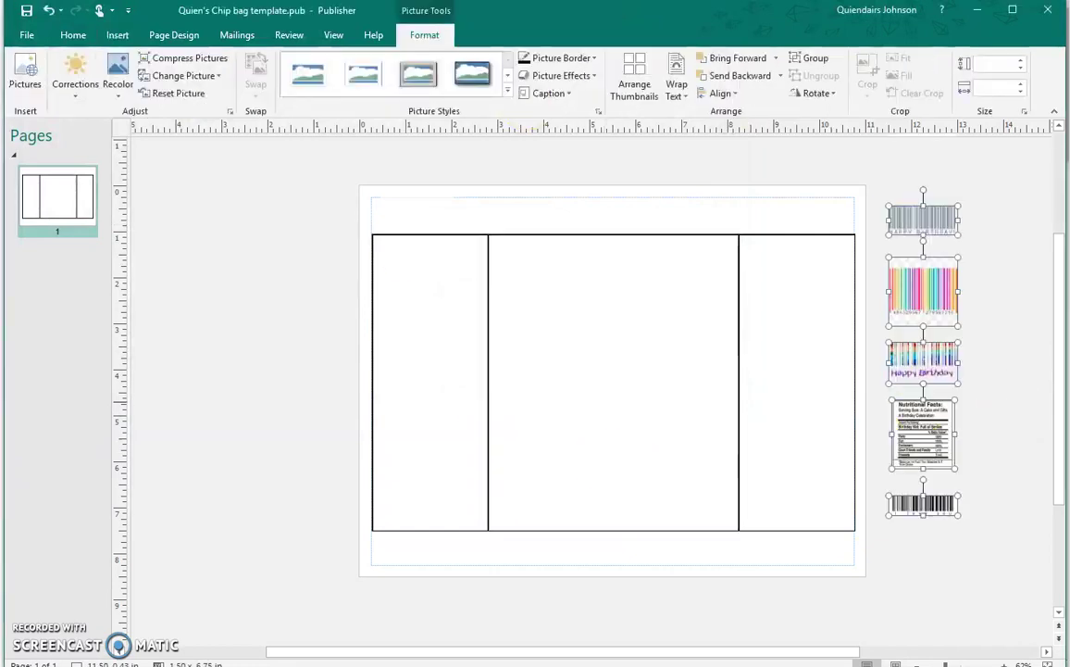
# Move the Nutritional Facts label above the Happy Birthday barcode in the left panel
pyautogui.click(1000, 279)
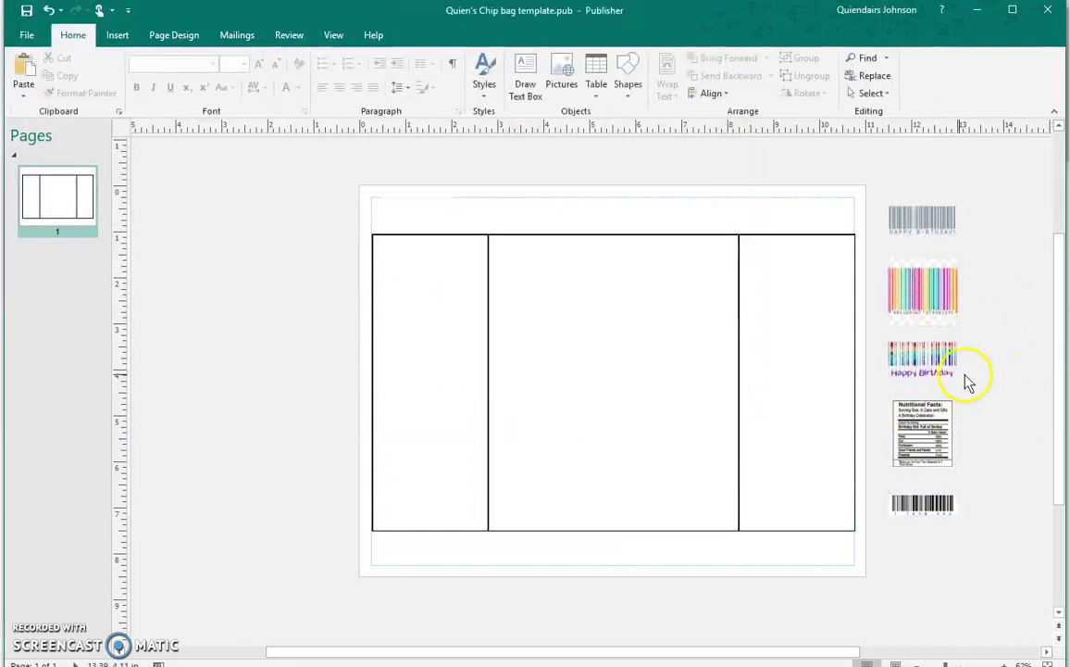
pyautogui.moveTo(922, 281); pyautogui.dragTo(941, 275)
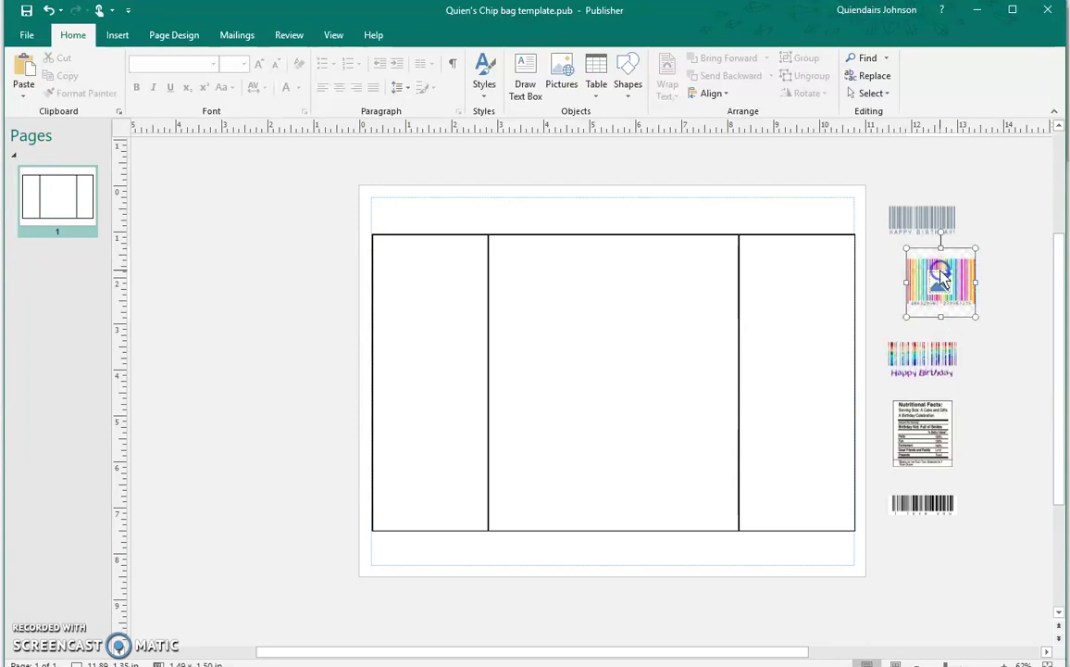
pyautogui.moveTo(933, 429); pyautogui.dragTo(431, 400)
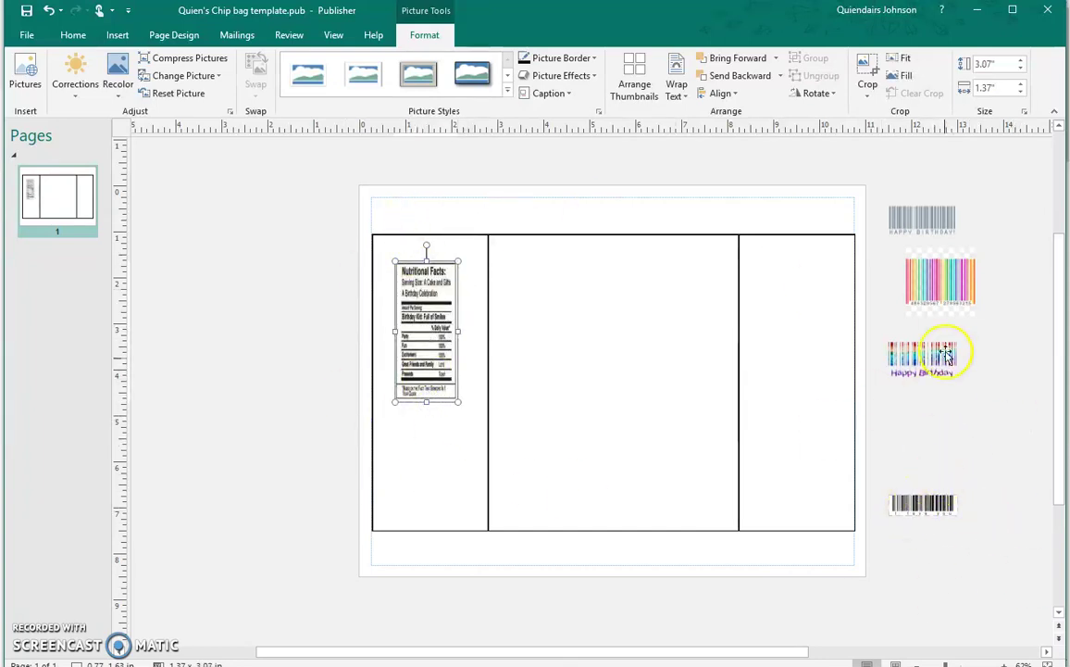
pyautogui.moveTo(937, 354); pyautogui.dragTo(437, 486)
pyautogui.moveTo(425, 394); pyautogui.dragTo(431, 454)
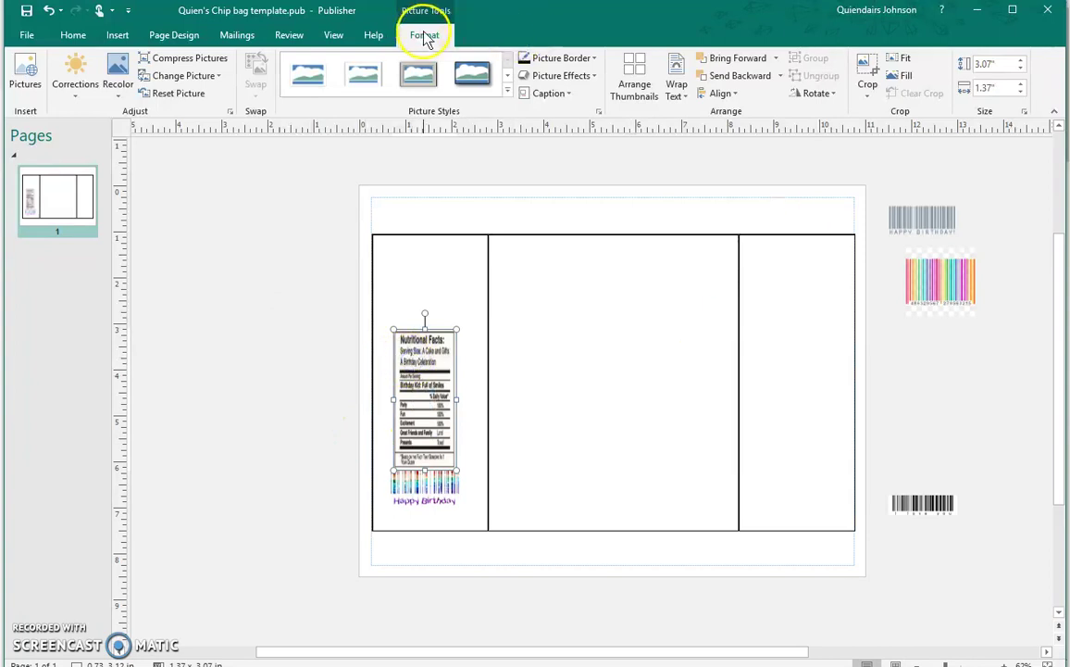
# Recolor the nutrition label blue, then switch to the browser
pyautogui.click(117, 97)
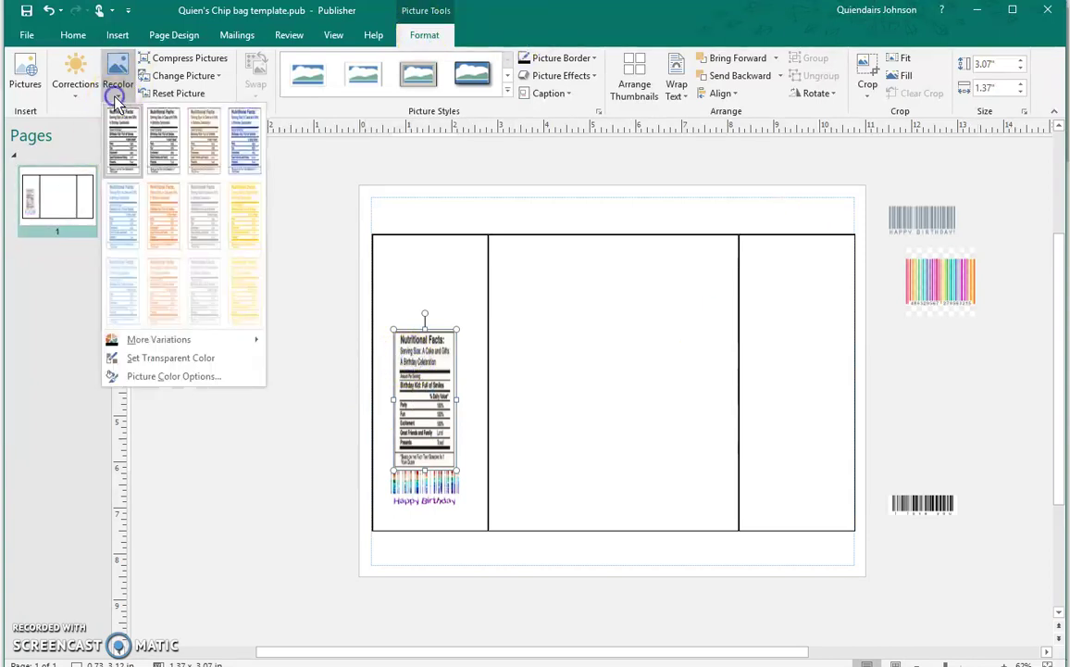
pyautogui.click(243, 144)
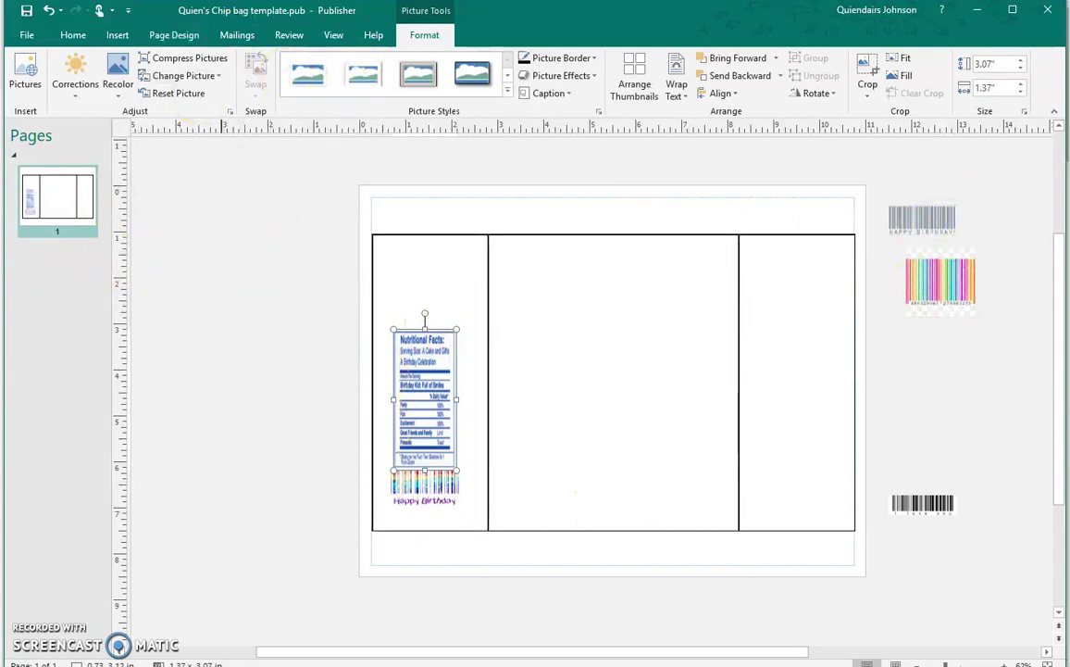
pyautogui.hotkey('alt', 'Tab')
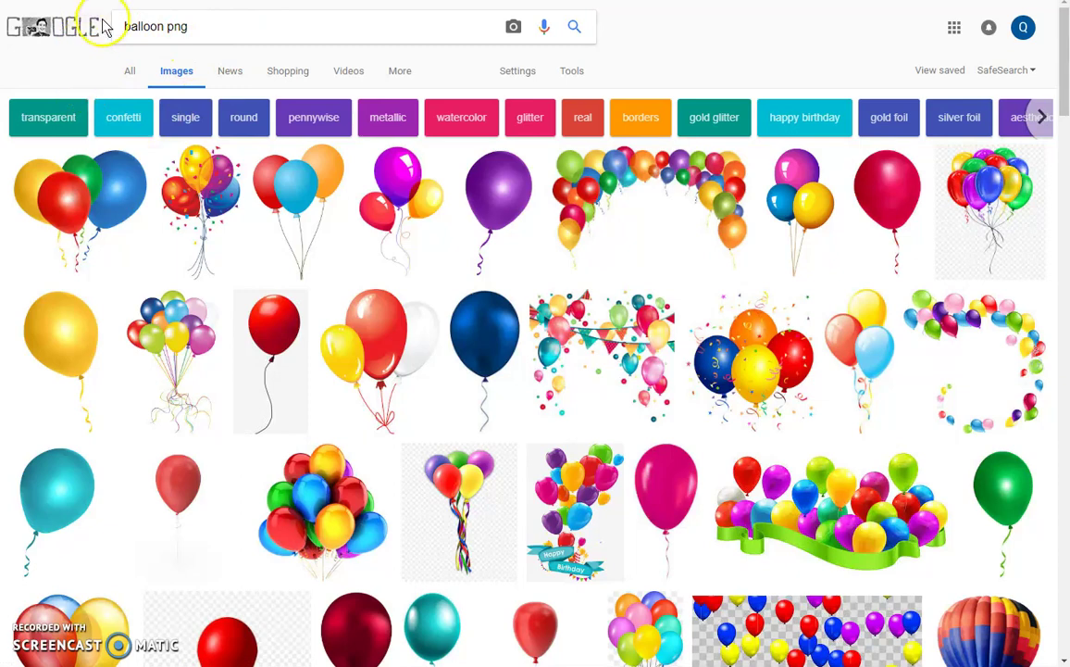
# Edit the 'balloon png' image search in Google Chrome
pyautogui.click(197, 28)
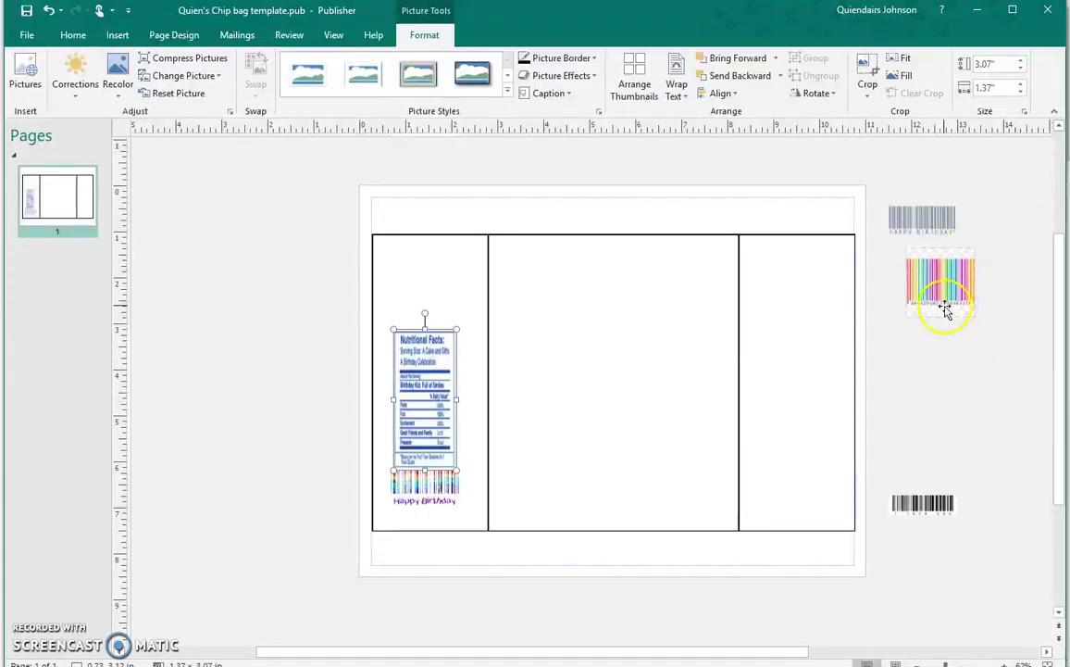
# Stretch the rainbow barcode to 3.95 inches, make its background transparent, then delete it
pyautogui.click(938, 311)
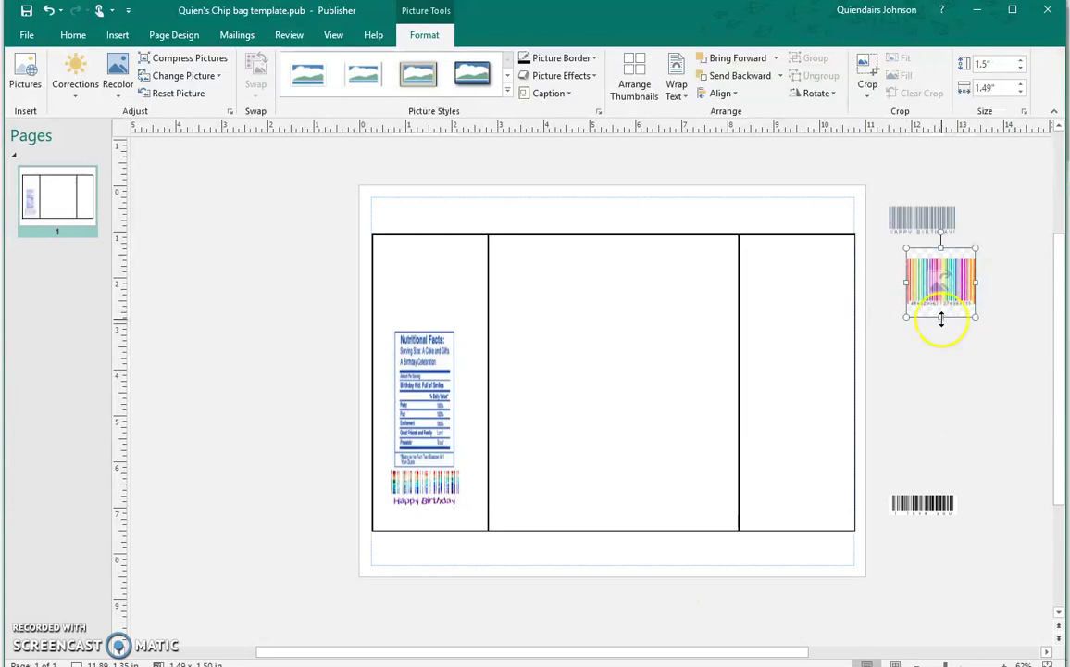
pyautogui.moveTo(942, 319); pyautogui.dragTo(942, 428)
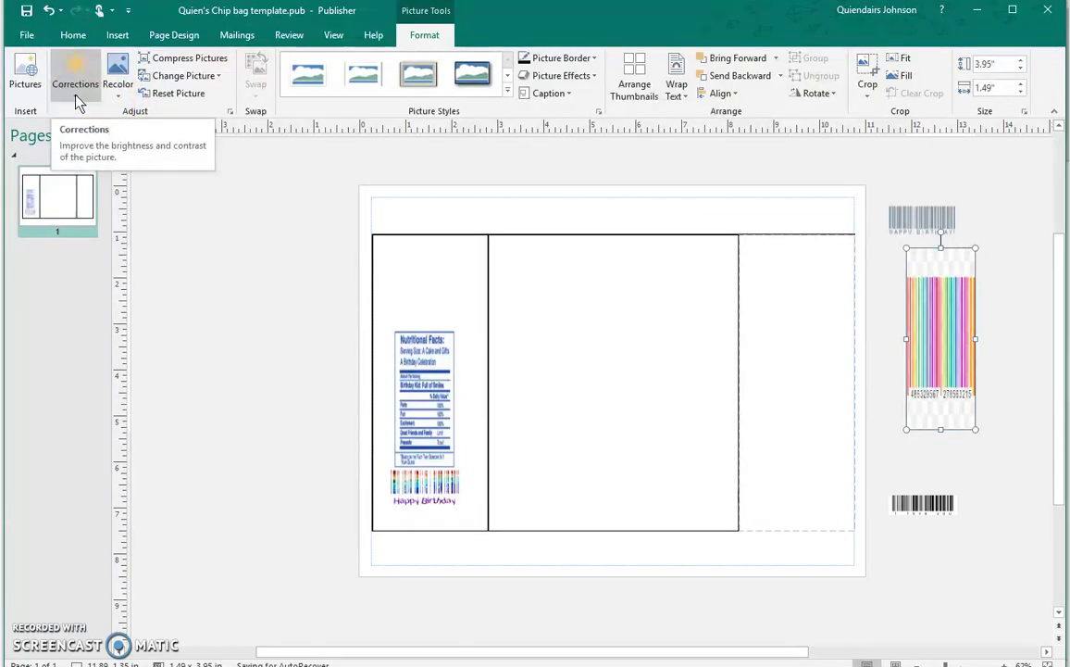
pyautogui.click(76, 98)
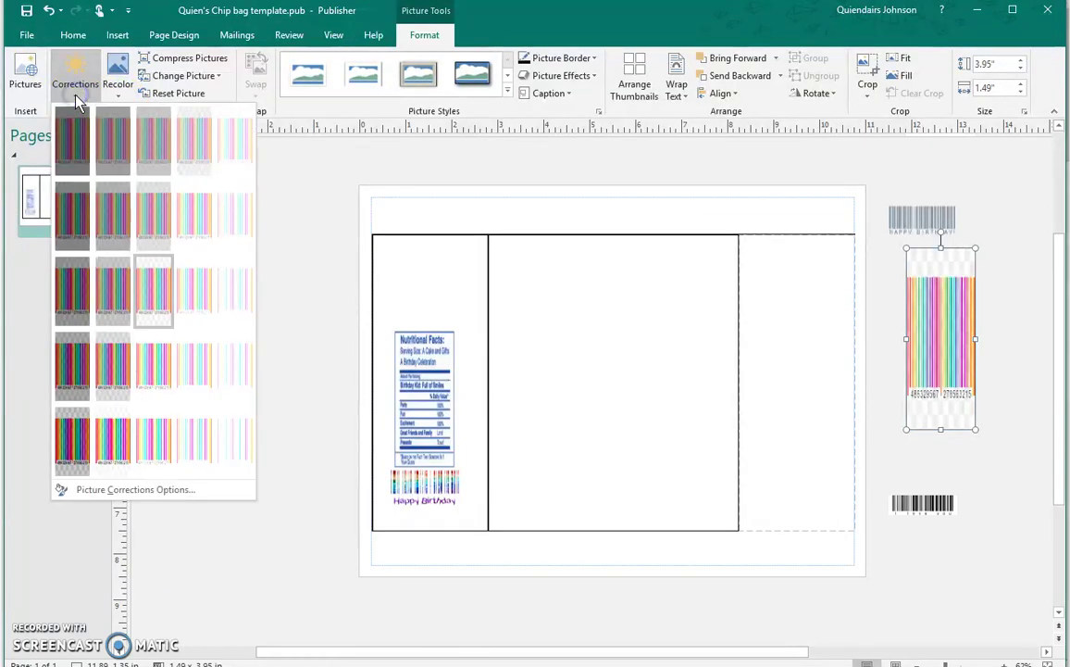
pyautogui.click(74, 93)
pyautogui.click(116, 93)
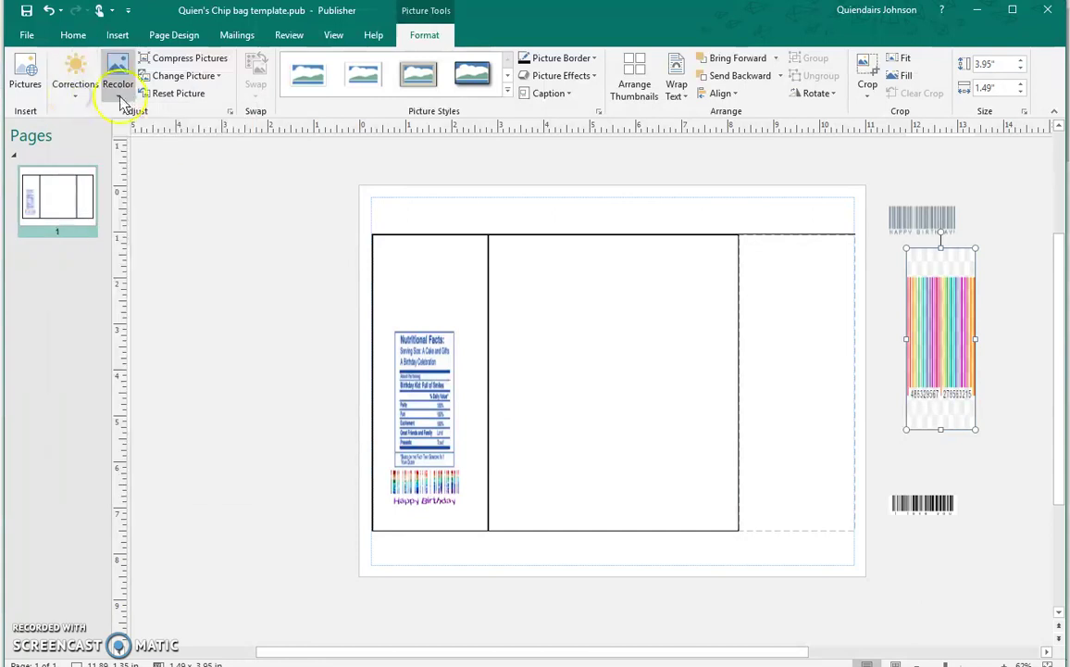
pyautogui.click(210, 356)
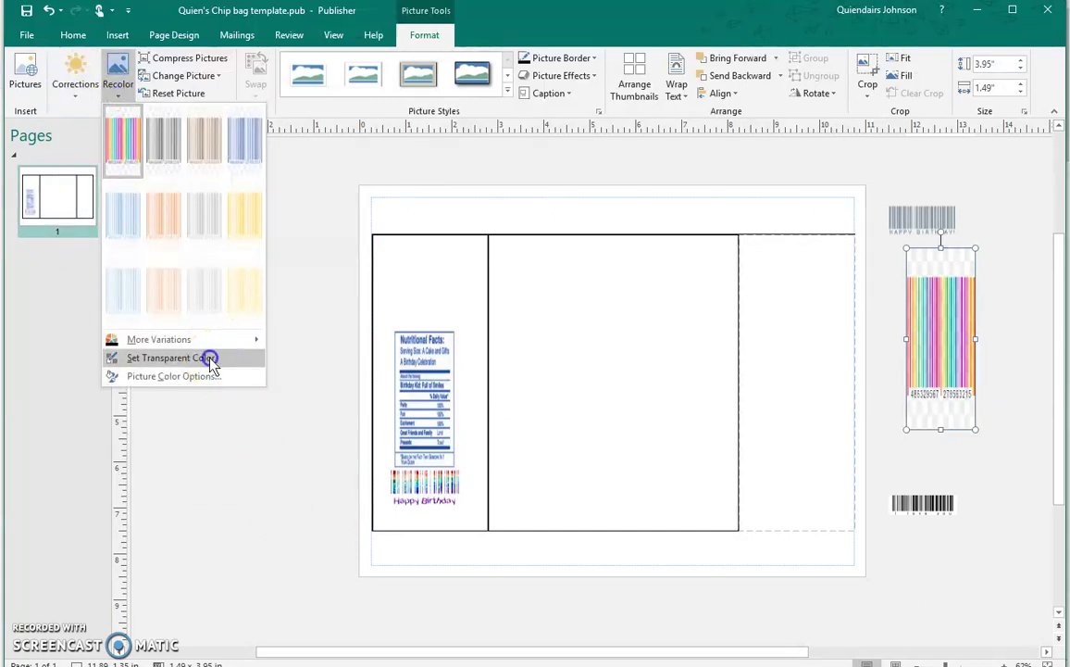
pyautogui.click(969, 261)
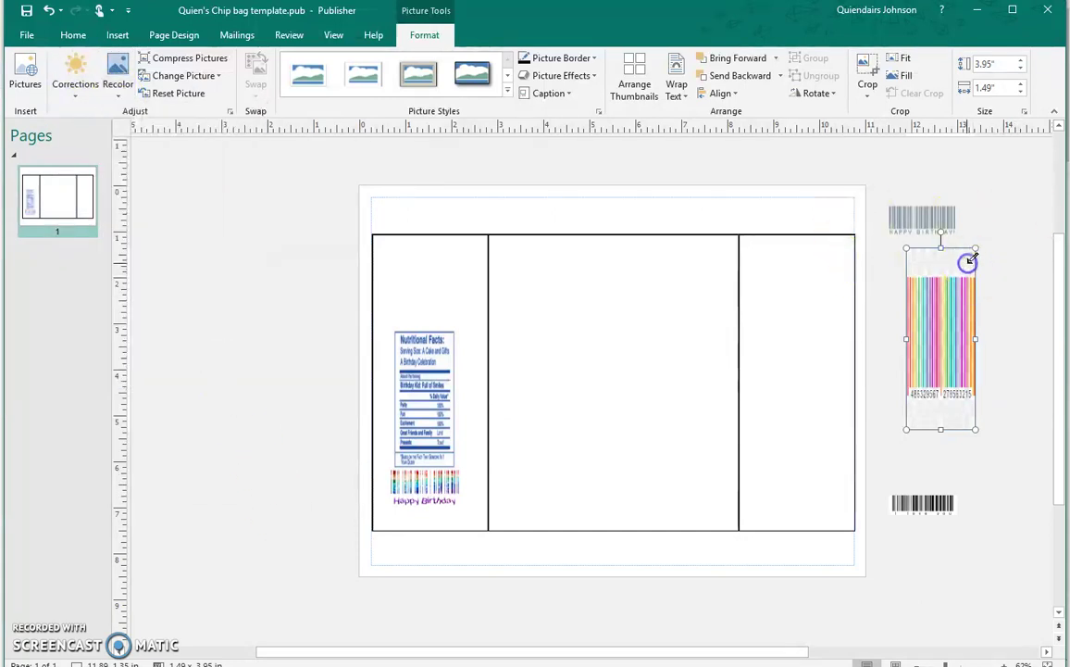
pyautogui.click(971, 449)
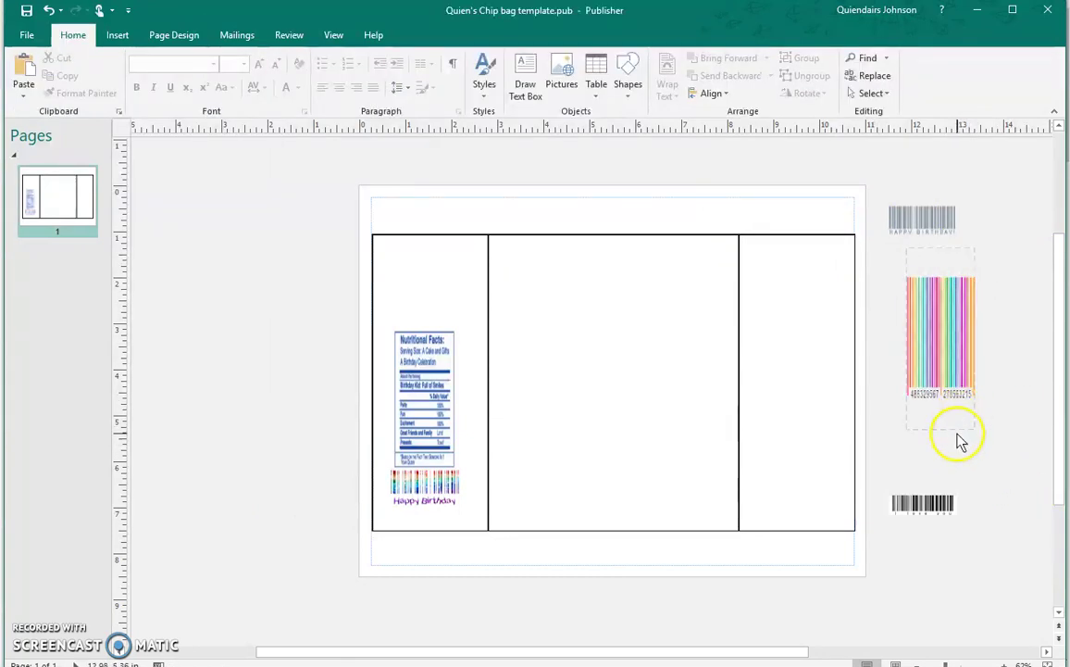
pyautogui.click(944, 424)
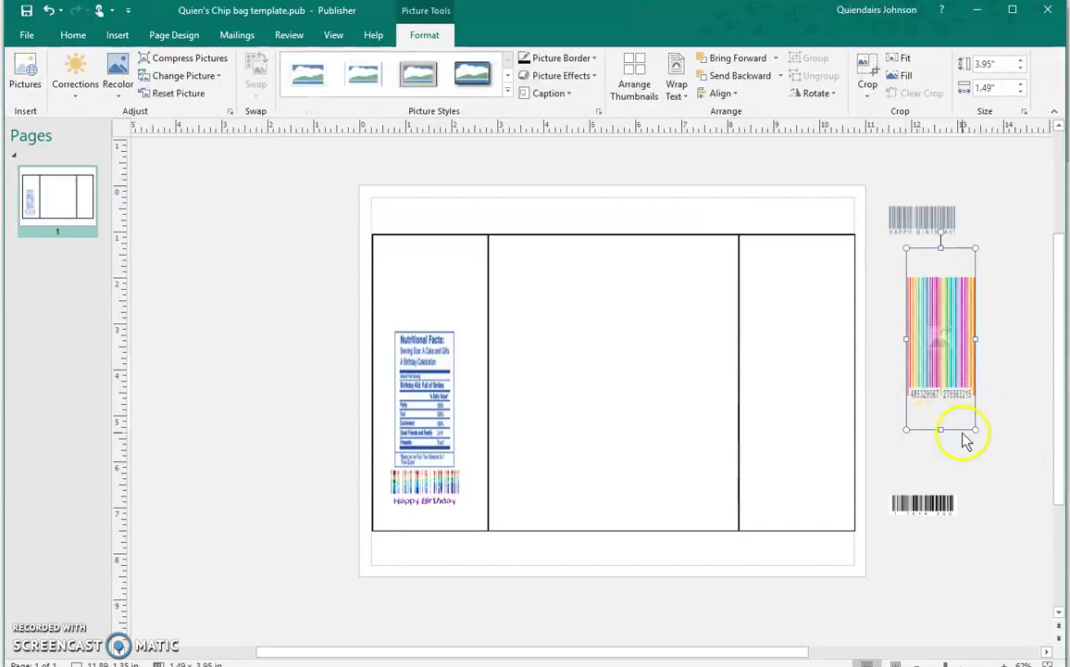
pyautogui.press('Delete')
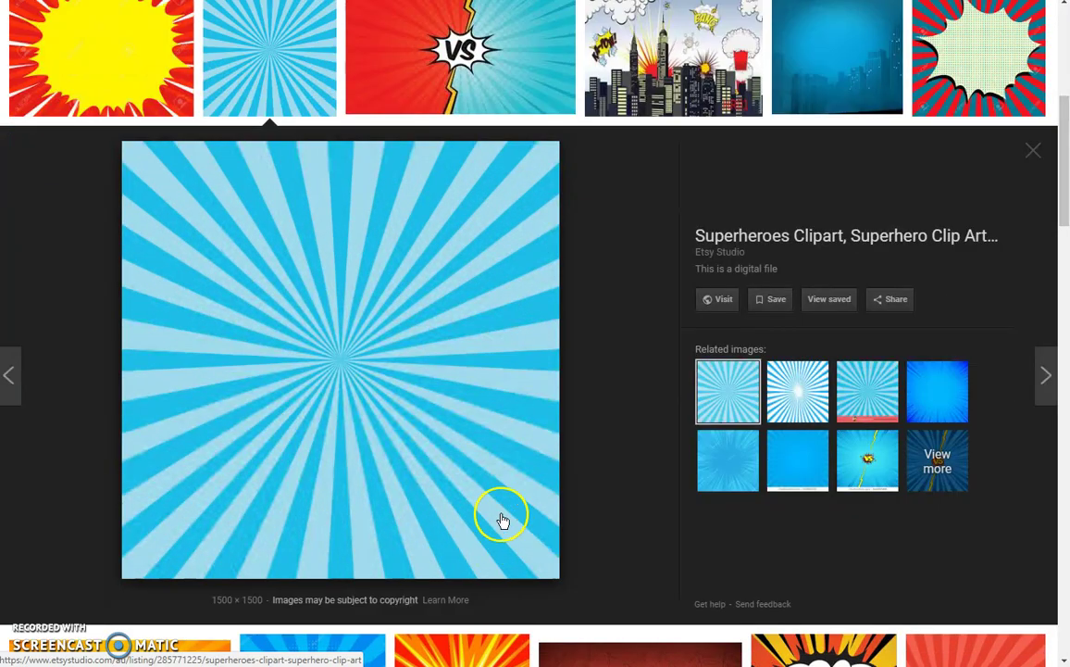
# Save the light-blue sunburst image into the Downloads folder
pyautogui.rightClick(356, 346)
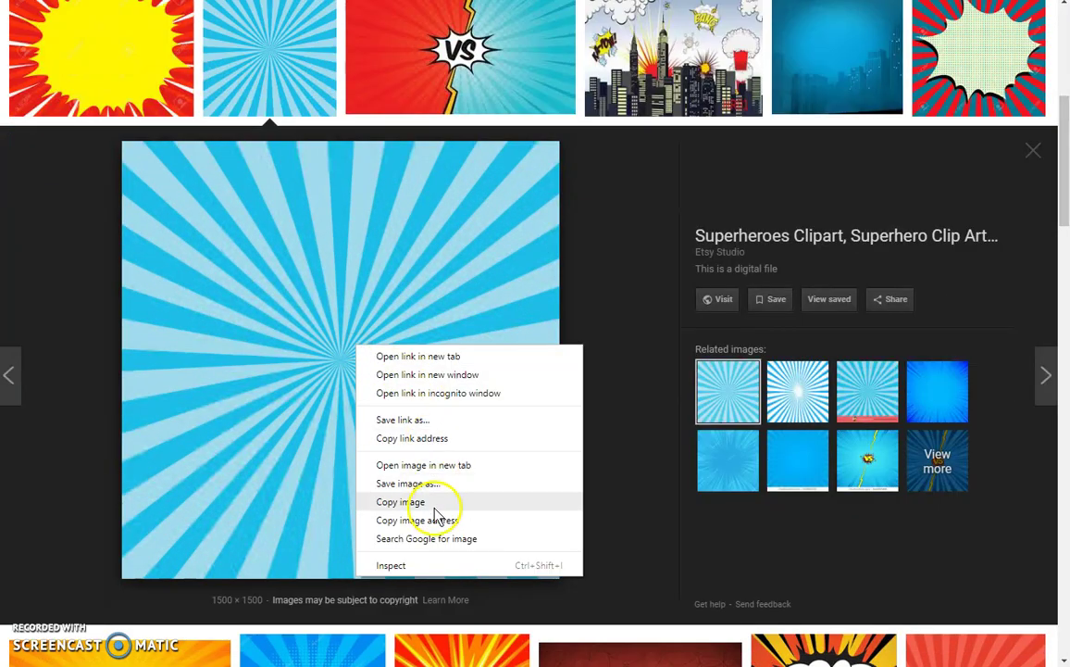
pyautogui.click(442, 484)
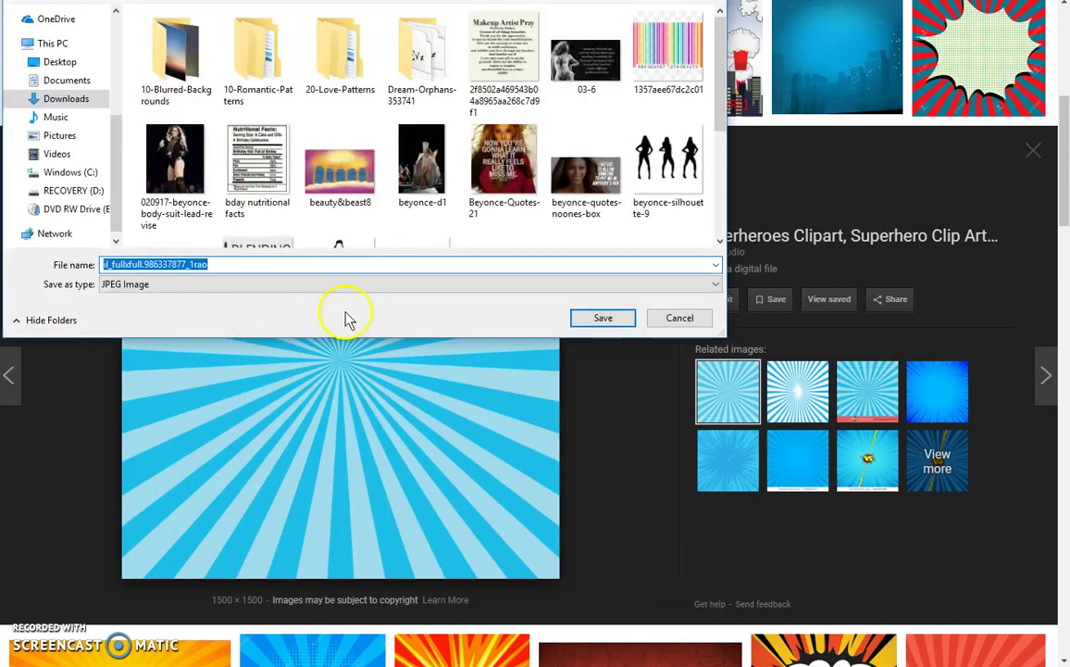
pyautogui.click(600, 317)
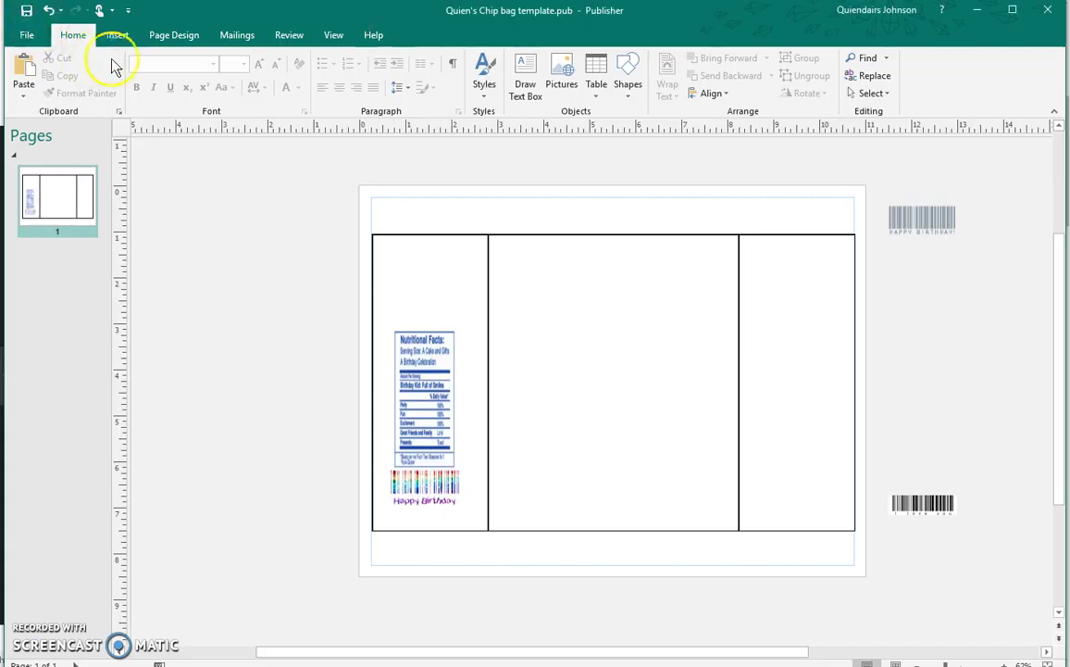
# Insert the saved il_fullxfull.986337877_1rao sunburst picture from Downloads onto the page
pyautogui.click(117, 35)
pyautogui.click(149, 76)
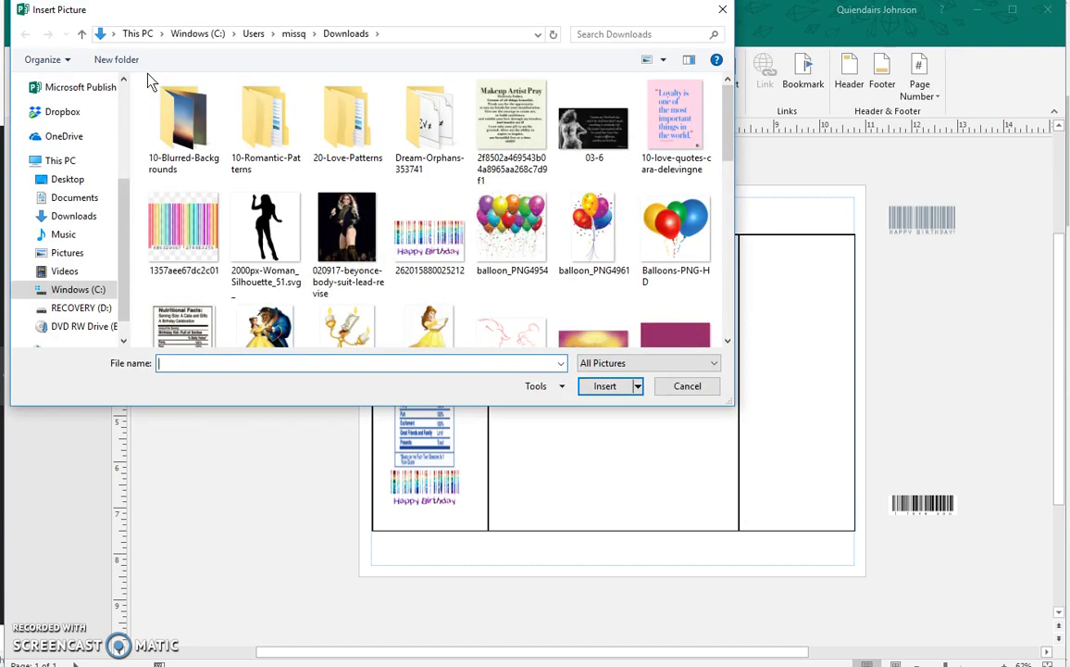
pyautogui.scroll(-5, 486, 259)
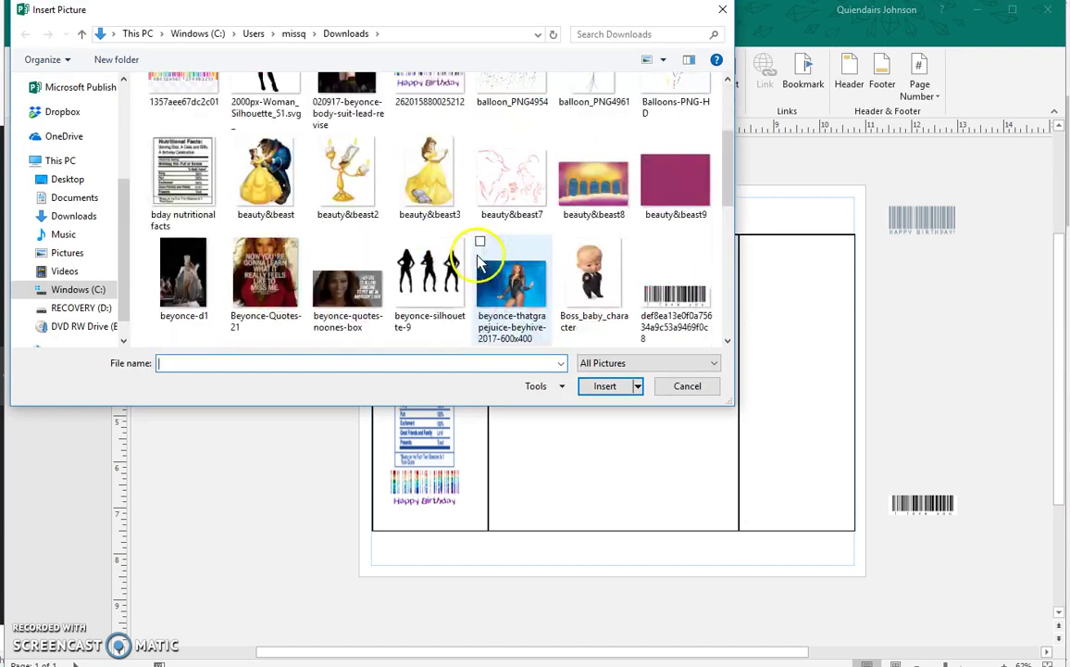
pyautogui.click(670, 160)
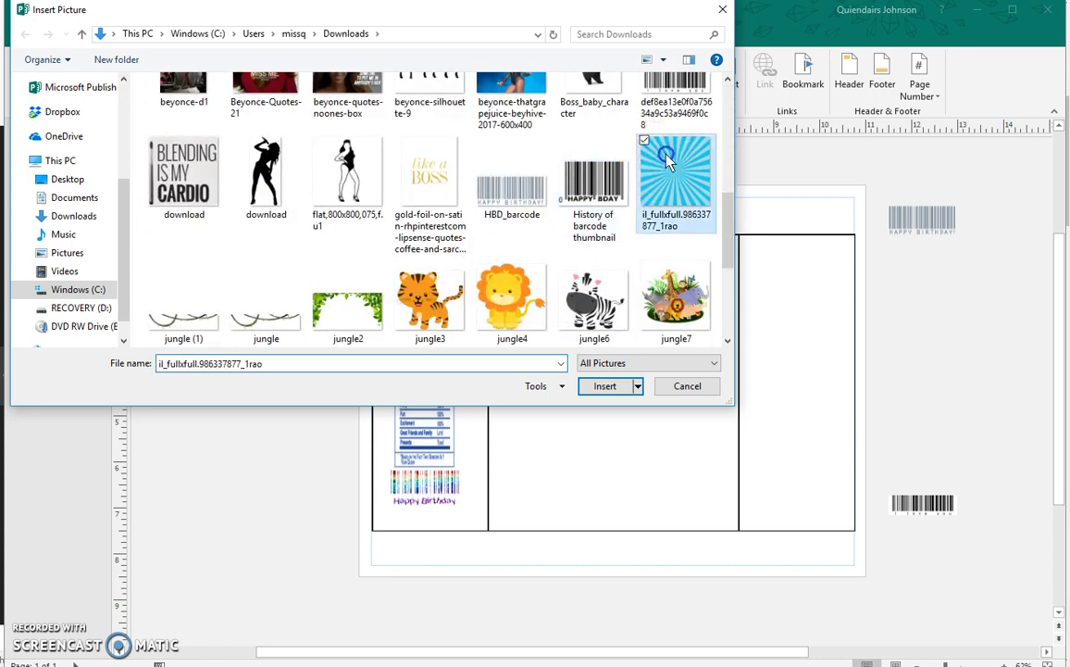
pyautogui.click(606, 387)
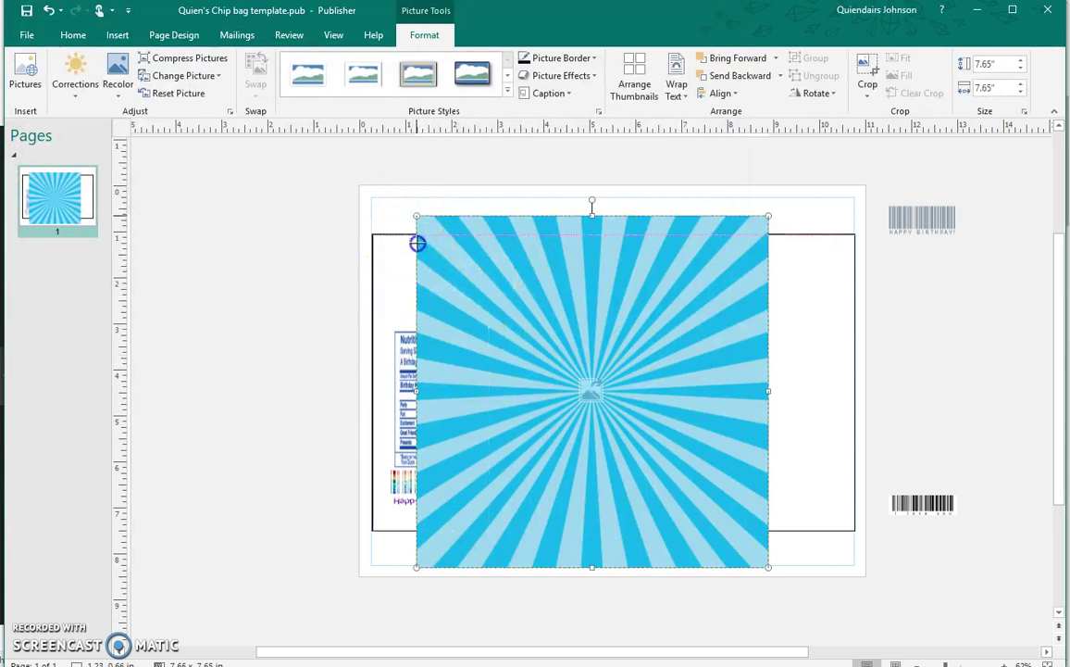
# Resize the sunburst picture to 2.5 by 7.23 inches to match the right panel's edges
pyautogui.moveTo(418, 242); pyautogui.dragTo(419, 245)
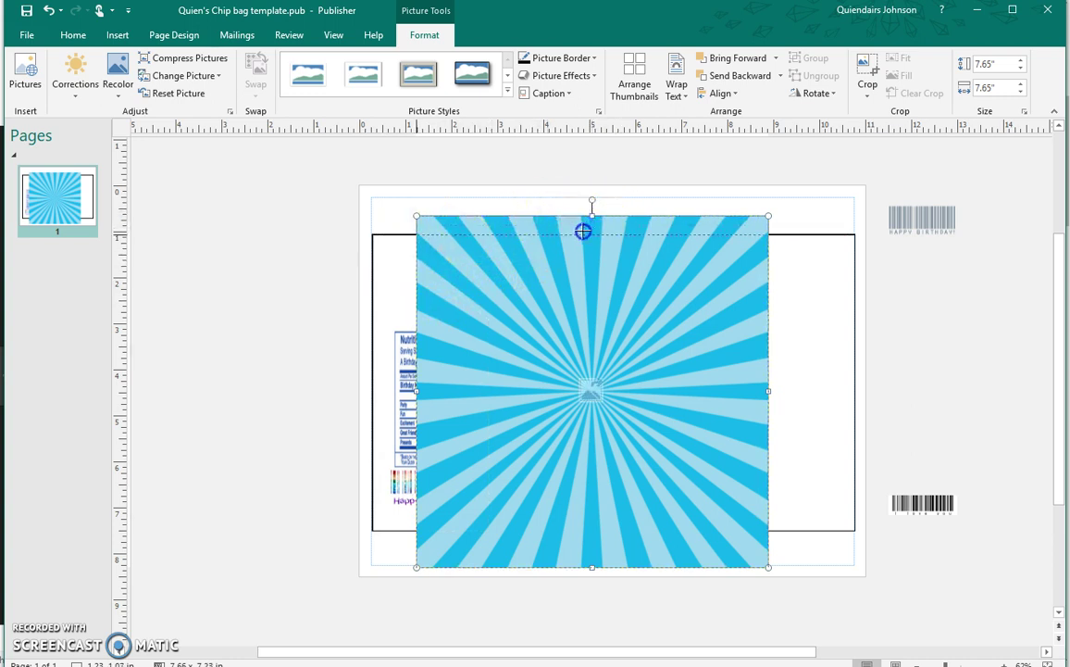
pyautogui.moveTo(583, 230); pyautogui.dragTo(583, 235)
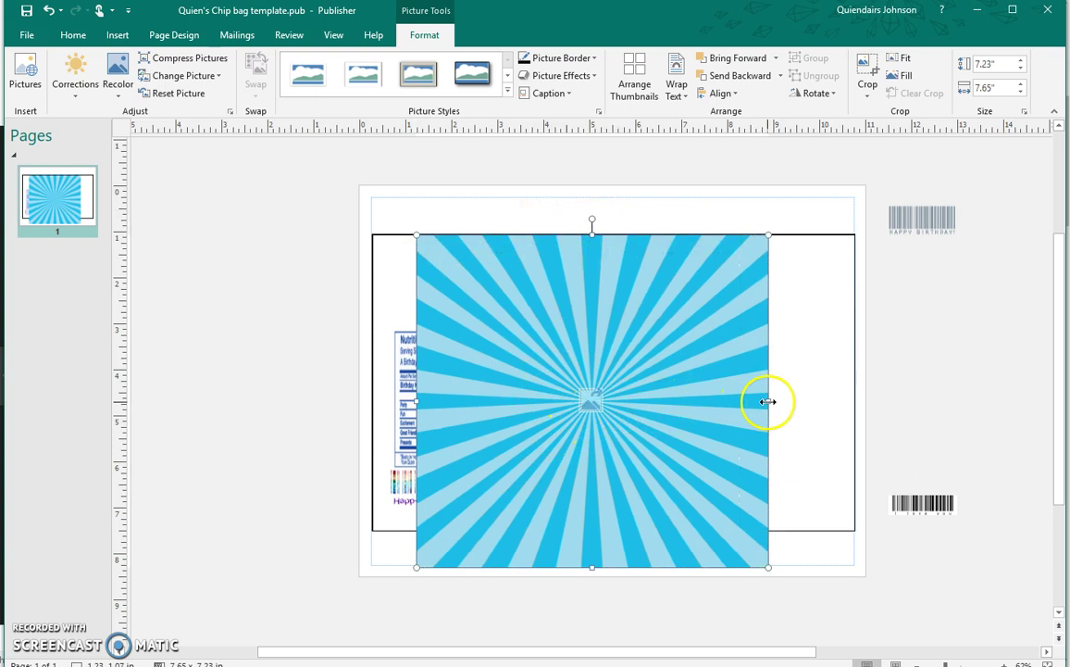
pyautogui.moveTo(768, 401); pyautogui.dragTo(855, 390)
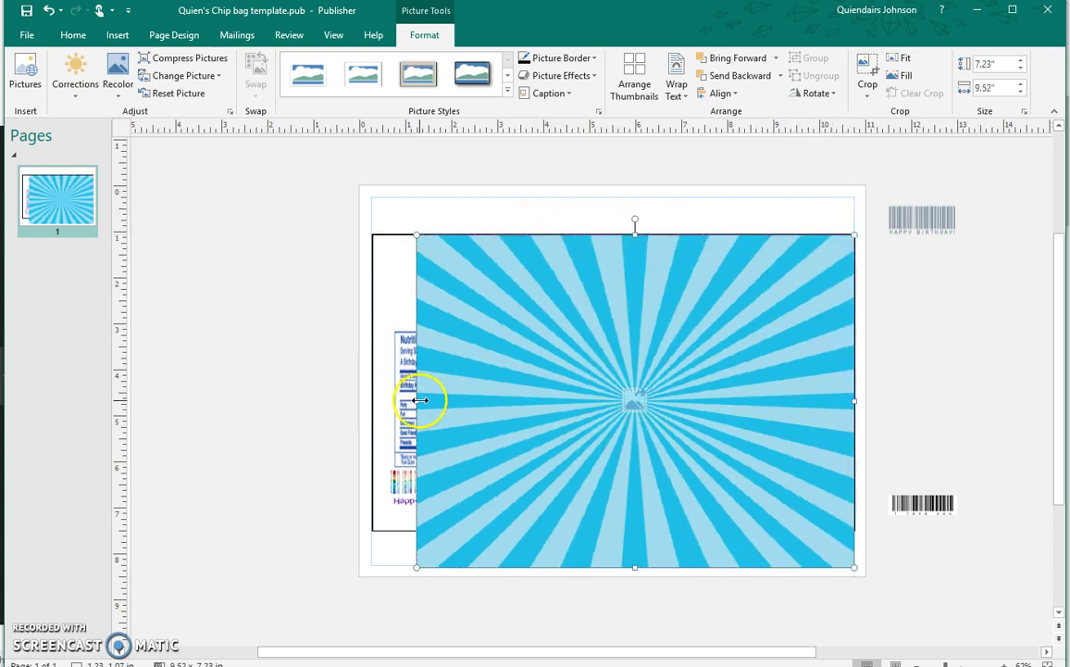
pyautogui.moveTo(419, 401); pyautogui.dragTo(636, 396)
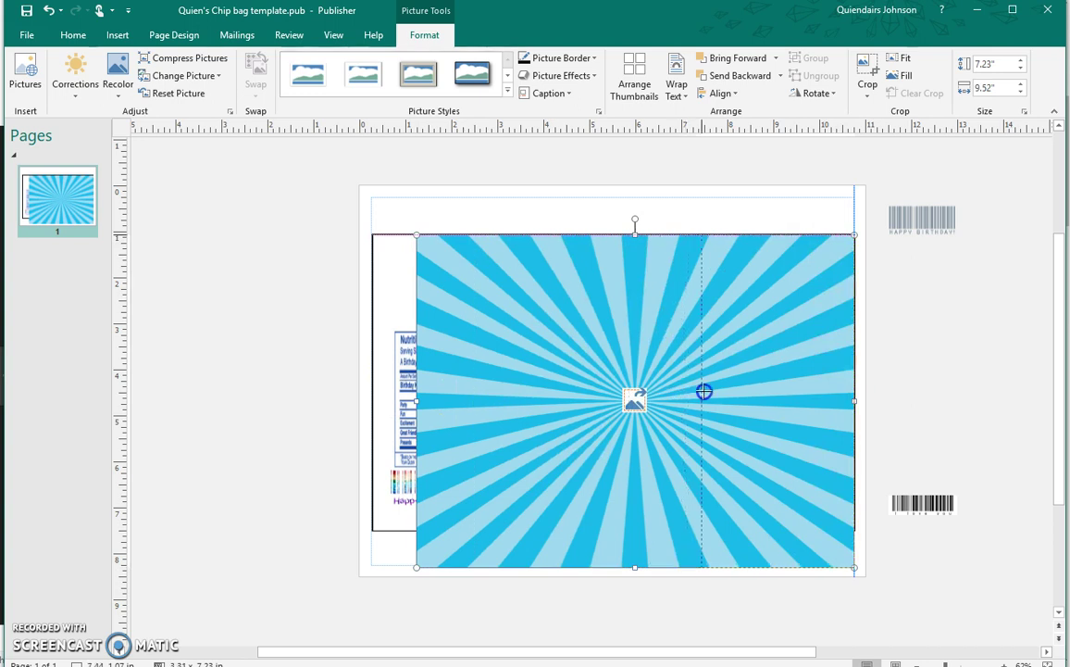
pyautogui.moveTo(704, 391); pyautogui.dragTo(737, 400)
pyautogui.click(736, 406)
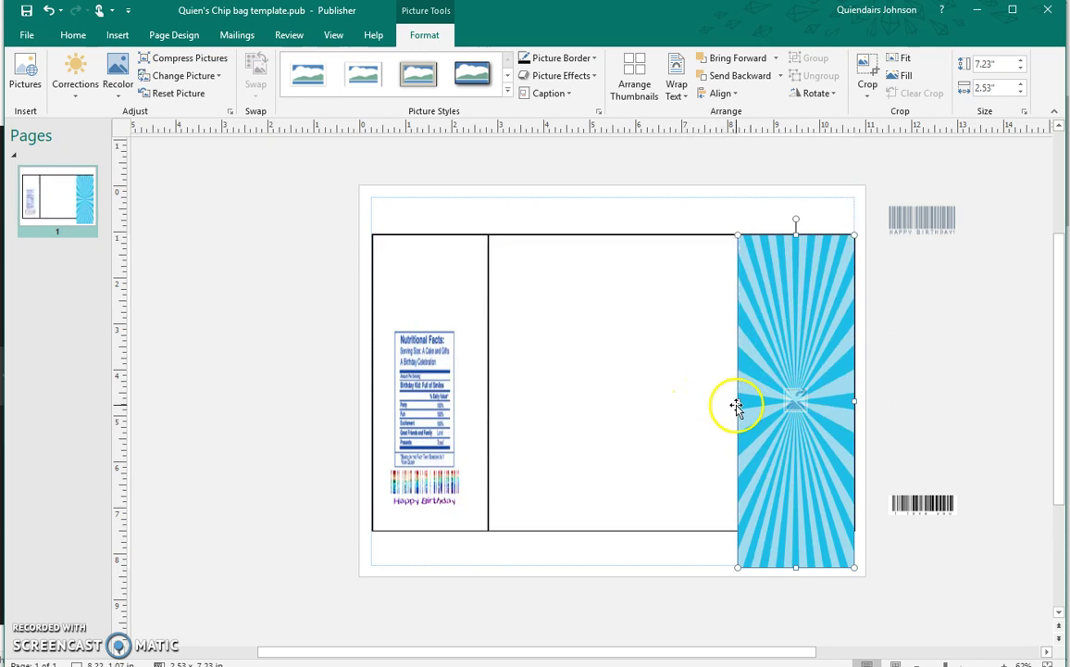
pyautogui.moveTo(737, 398)
pyautogui.mouseDown()
pyautogui.moveTo(758, 397)
pyautogui.moveTo(731, 399)
pyautogui.mouseUp()
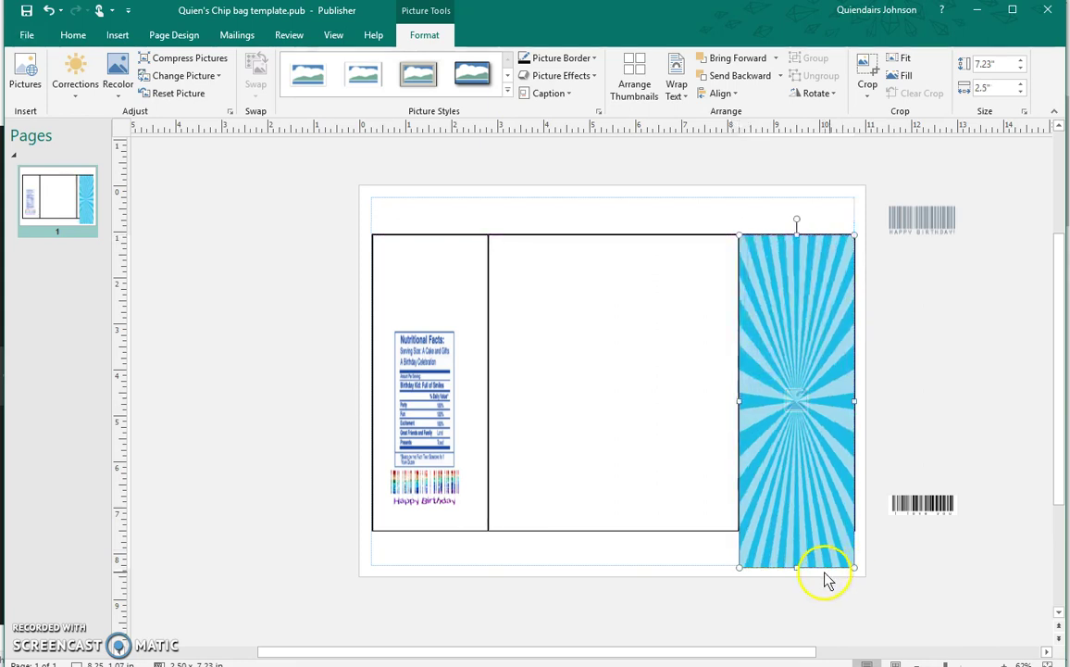
# Fit the sunburst into the right panel and paste a copy of it
pyautogui.moveTo(798, 552); pyautogui.dragTo(804, 503)
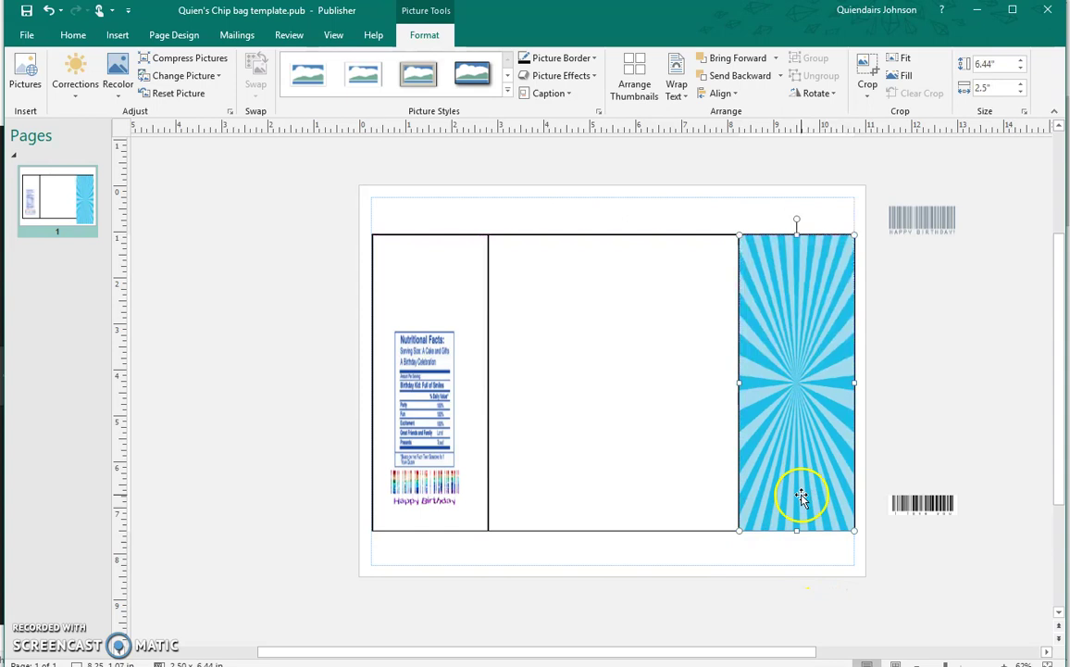
pyautogui.rightClick(802, 498)
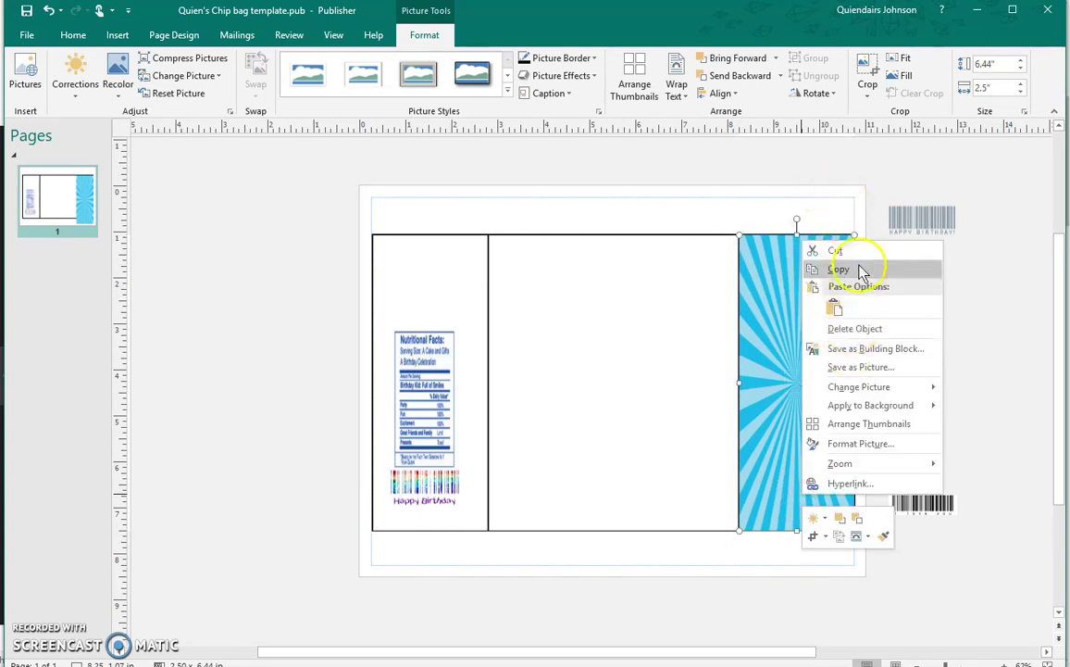
pyautogui.click(860, 269)
pyautogui.click(427, 278)
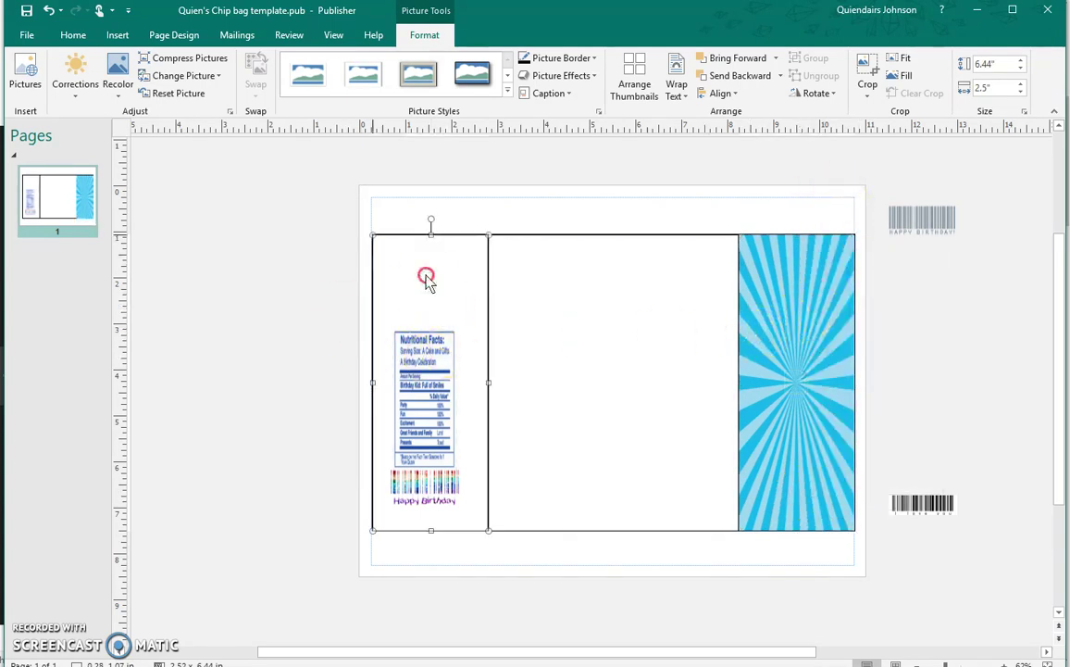
pyautogui.rightClick(427, 277)
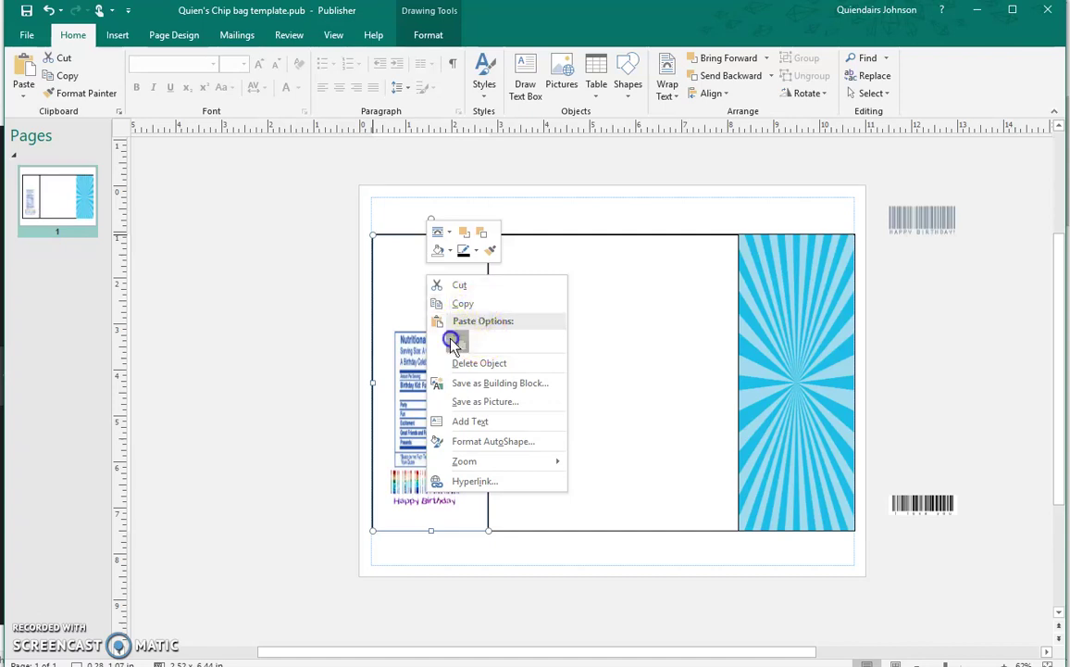
pyautogui.click(453, 343)
# Align the copied sunburst with the left panel and send it backward twice behind the label and barcode
pyautogui.moveTo(821, 419); pyautogui.dragTo(472, 405)
pyautogui.click(479, 406)
pyautogui.click(567, 368)
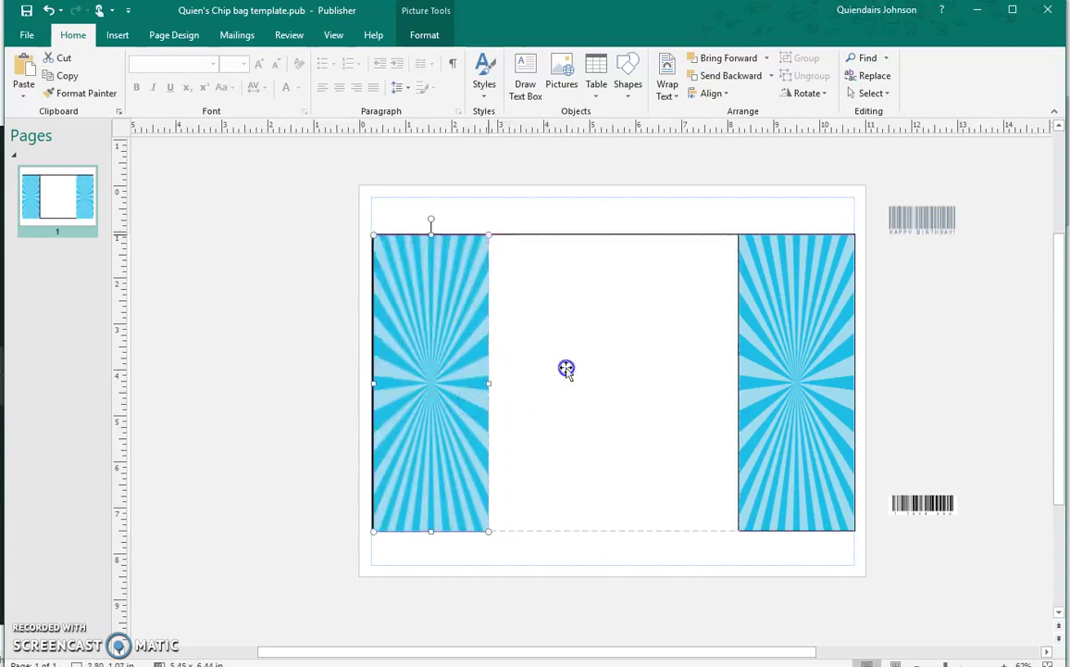
pyautogui.click(387, 376)
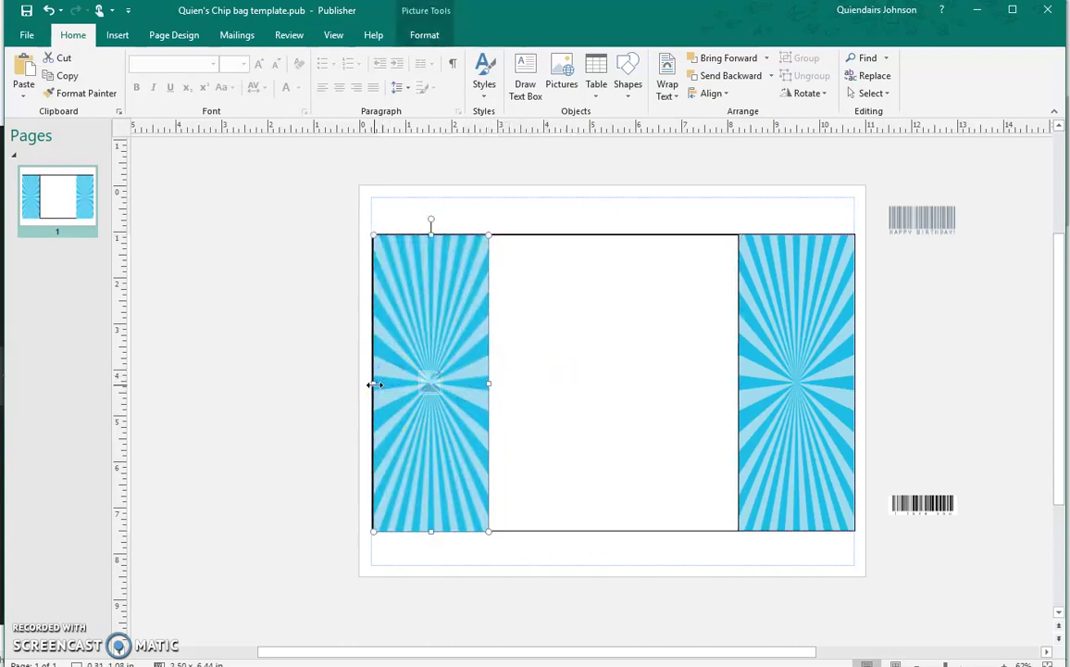
pyautogui.moveTo(374, 385); pyautogui.dragTo(372, 382)
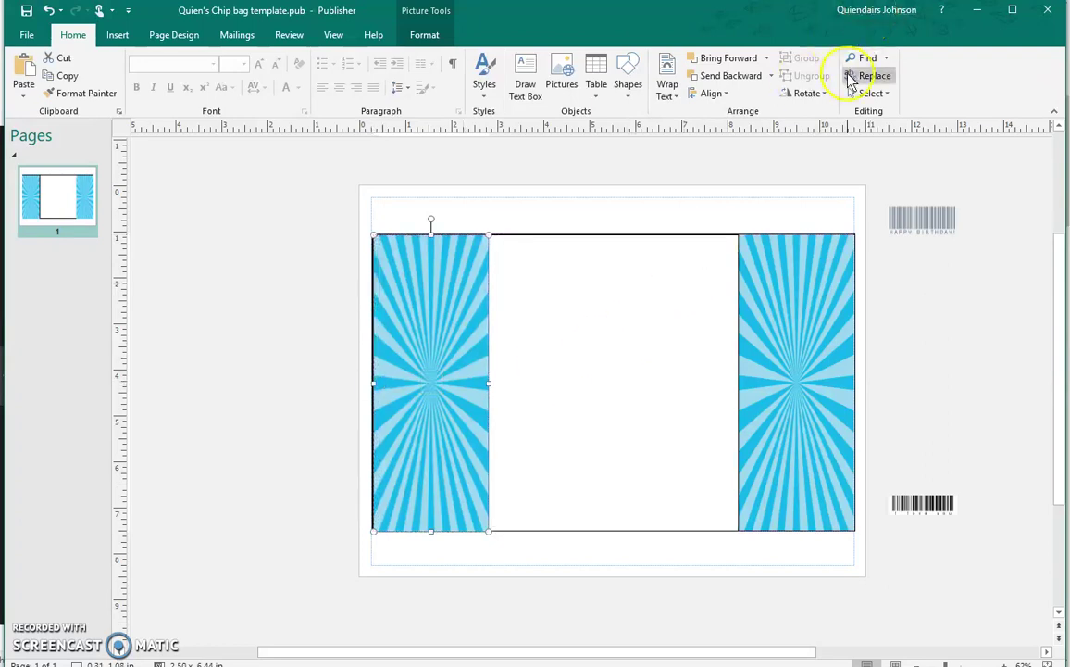
pyautogui.click(731, 78)
pyautogui.click(732, 77)
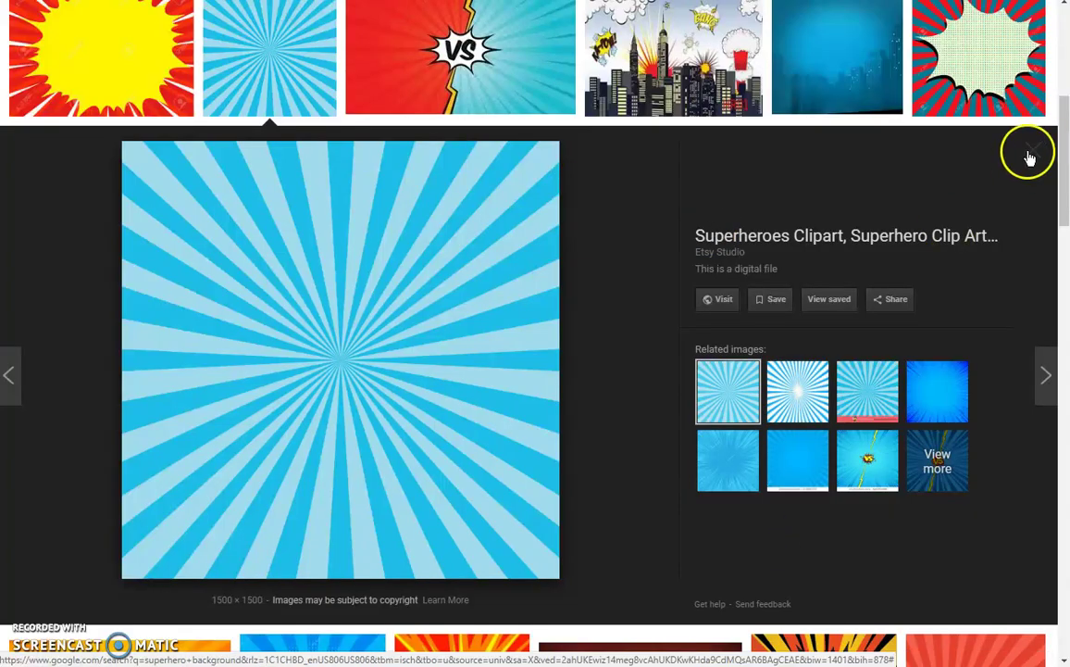
# Find the moonlit night skyline backdrop and save it to Downloads
pyautogui.click(1031, 159)
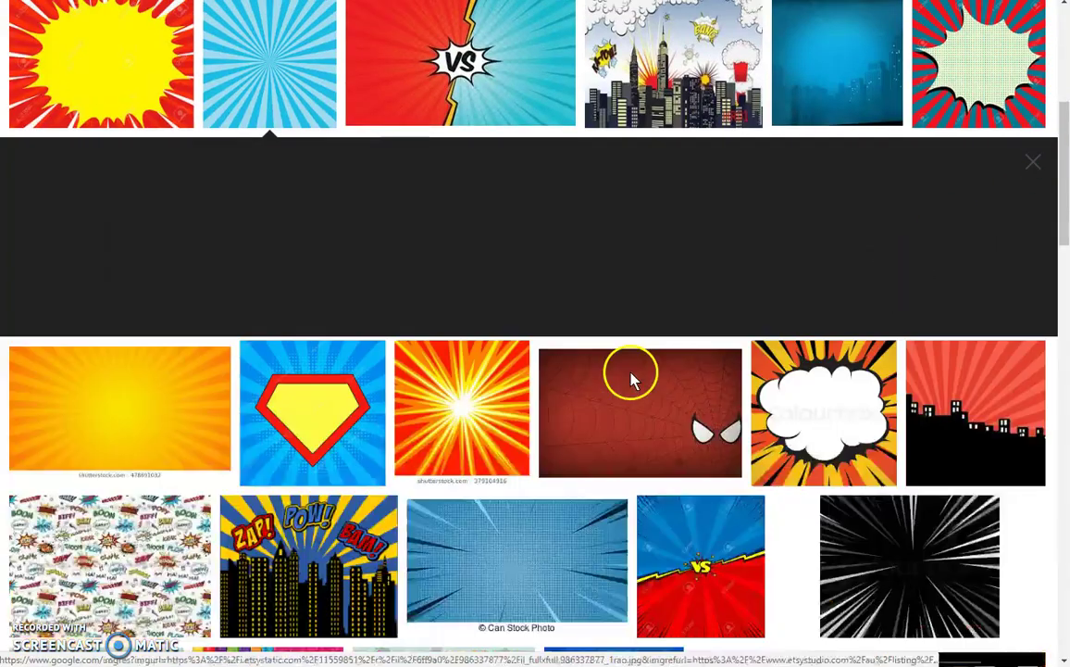
pyautogui.scroll(-2, 581, 398)
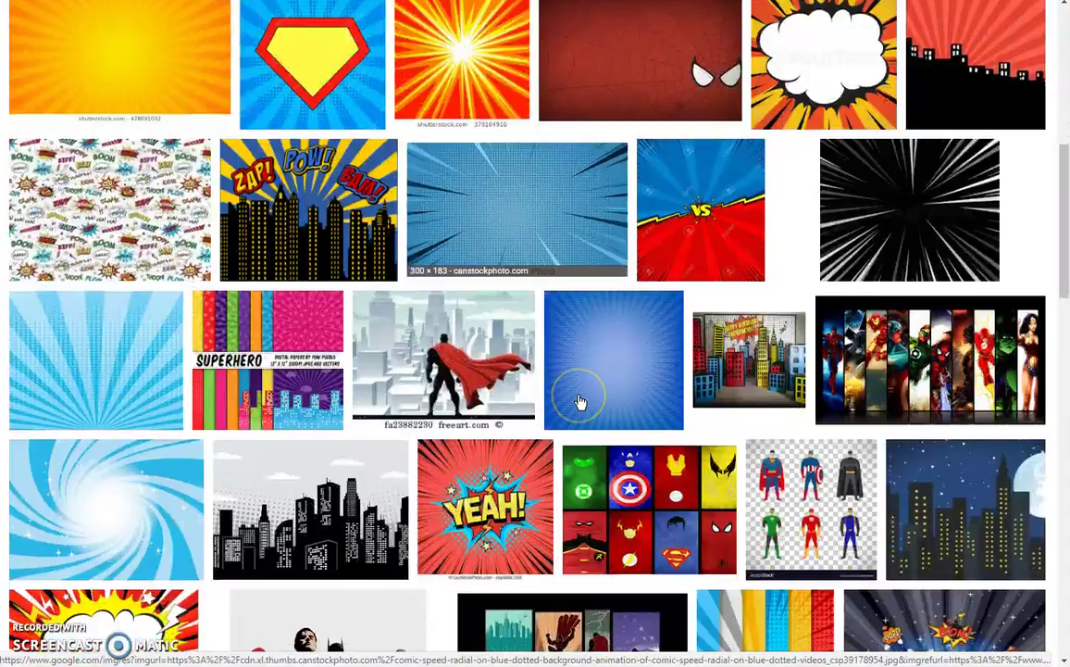
pyautogui.scroll(-5, 581, 402)
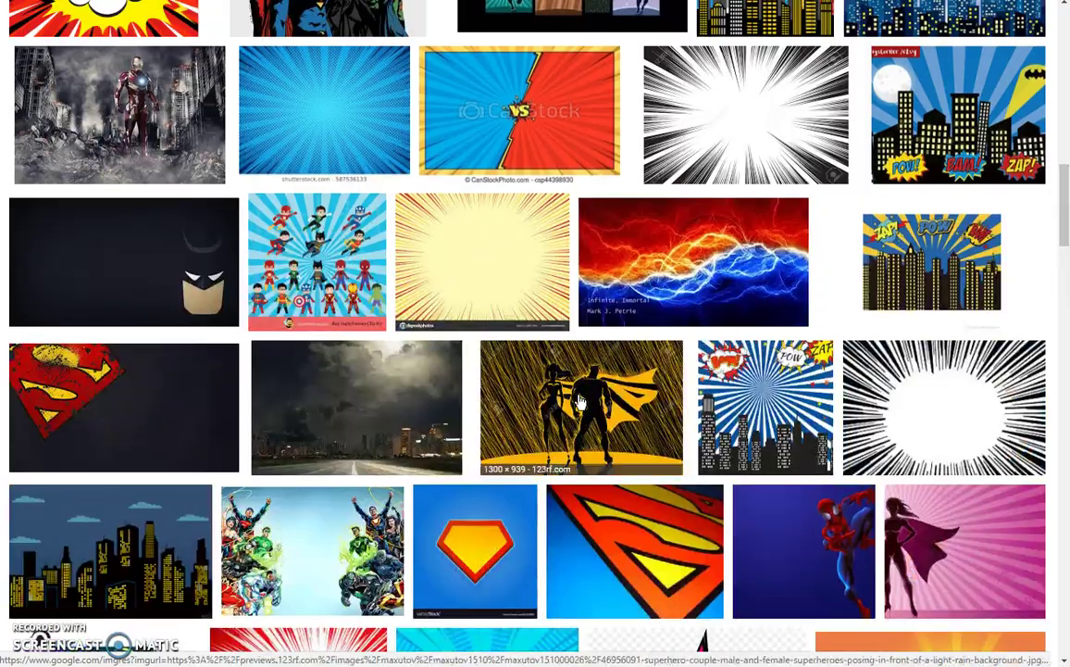
pyautogui.scroll(-4, 267, 491)
pyautogui.click(127, 207)
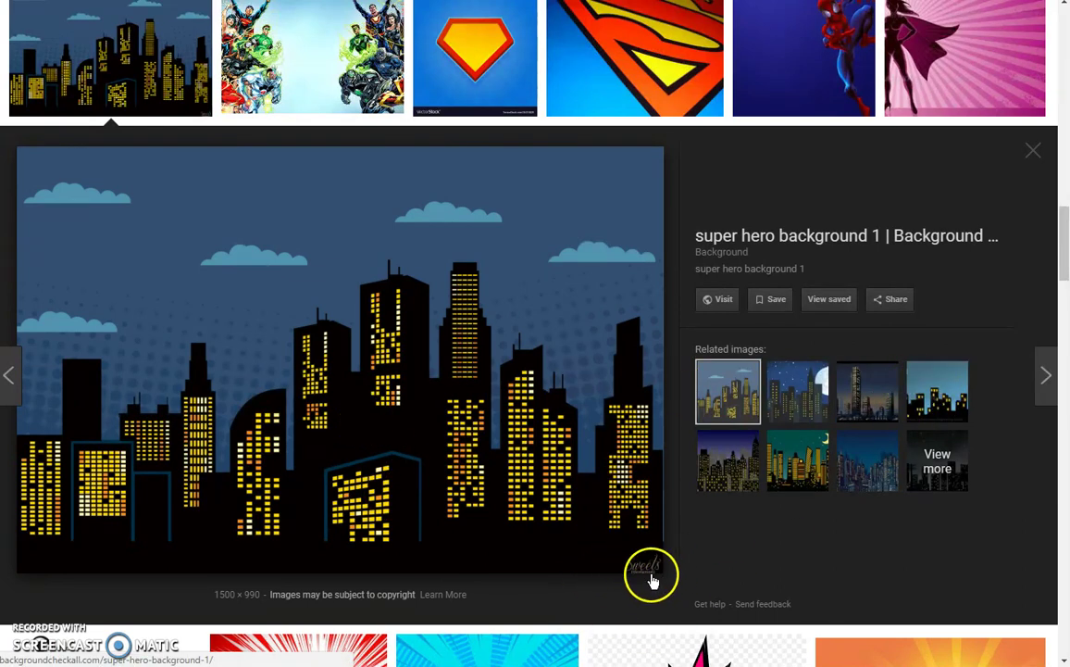
pyautogui.click(945, 386)
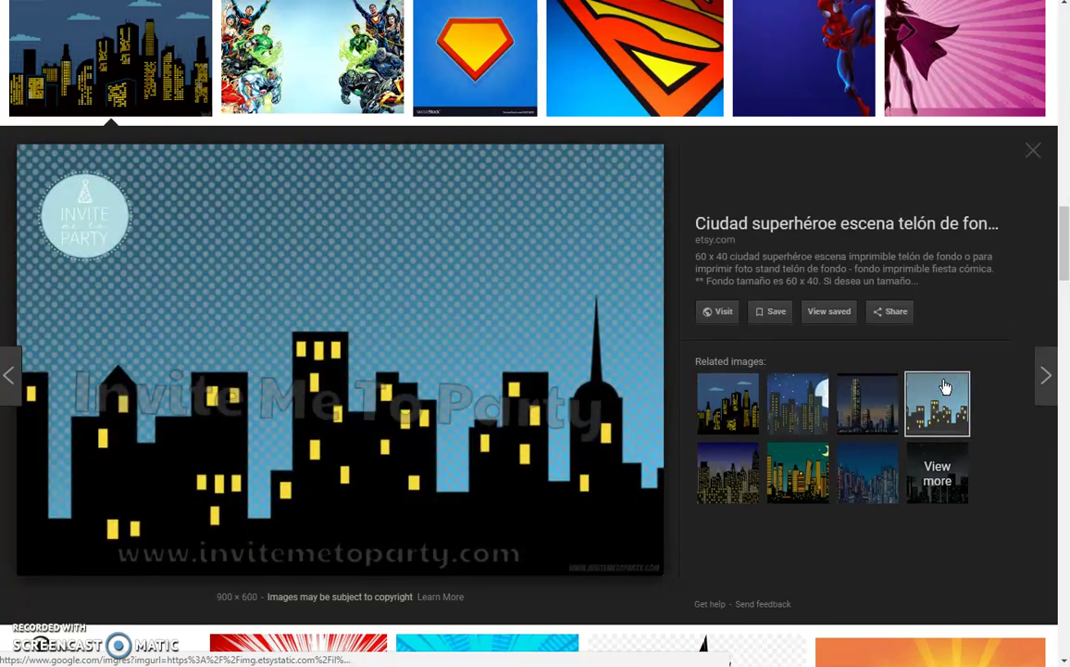
pyautogui.click(798, 405)
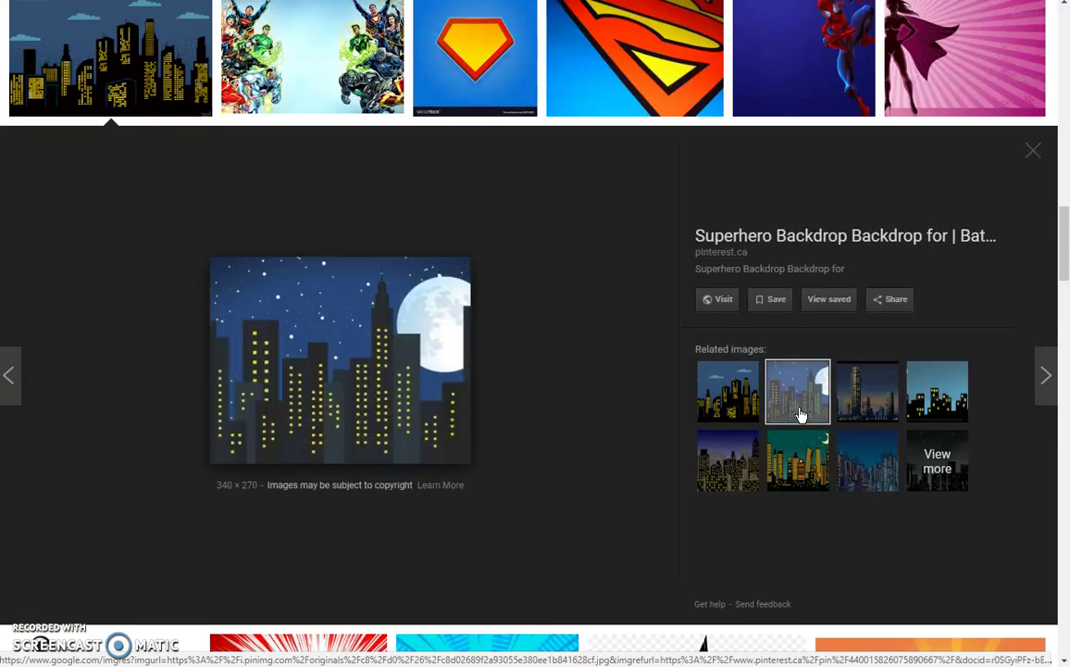
pyautogui.rightClick(280, 324)
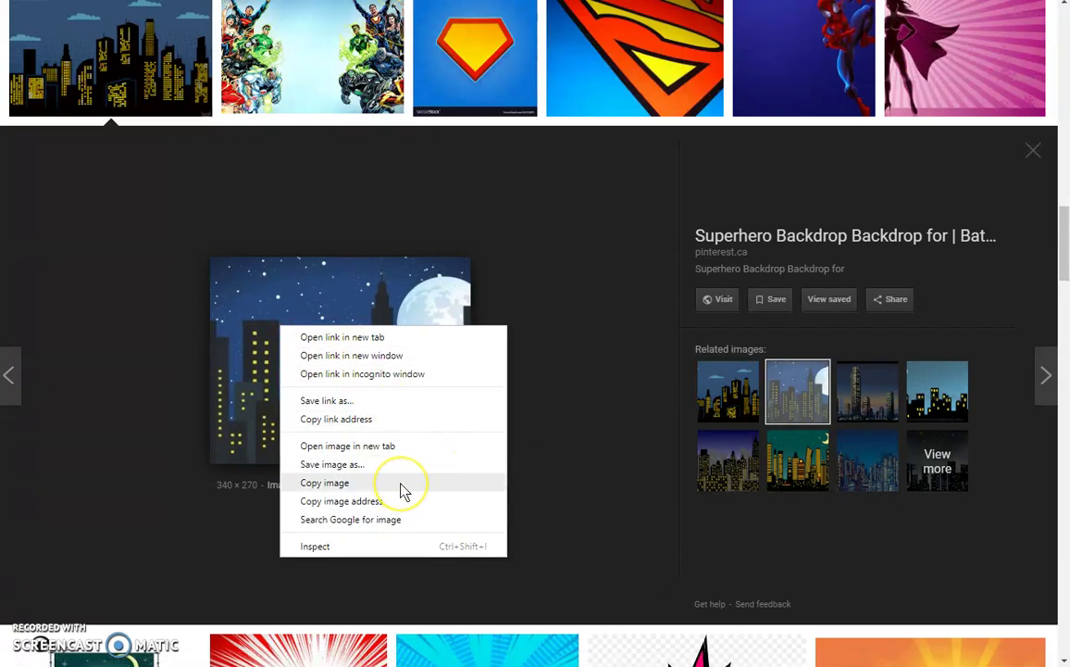
pyautogui.click(389, 465)
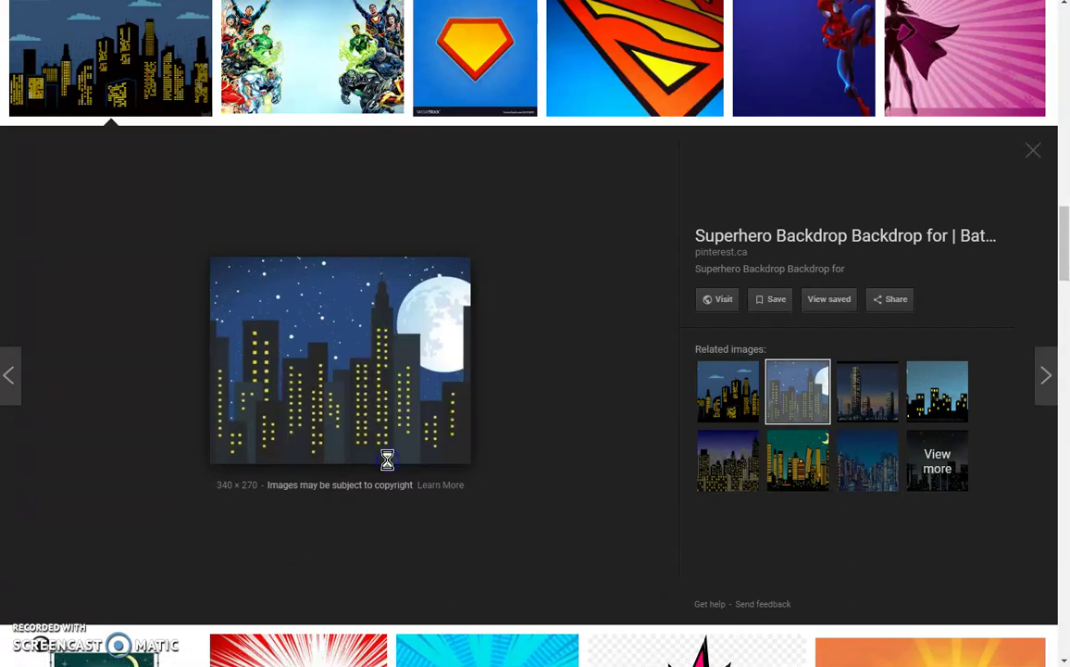
pyautogui.click(594, 323)
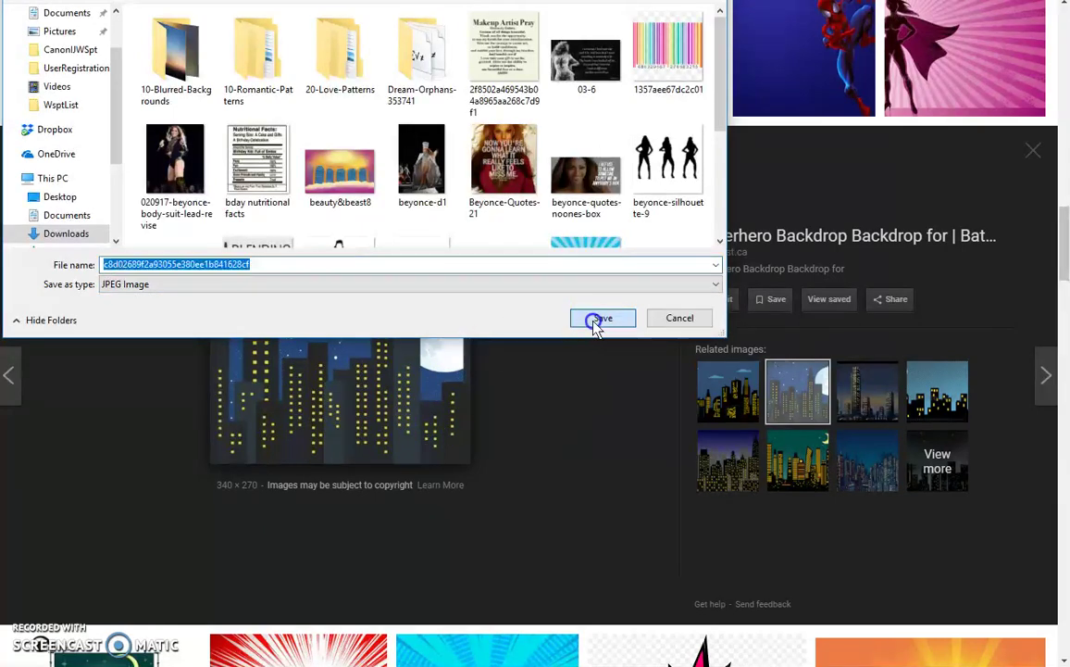
# Save the blue-sky cloudy city skyline picture to Downloads as well
pyautogui.click(1033, 152)
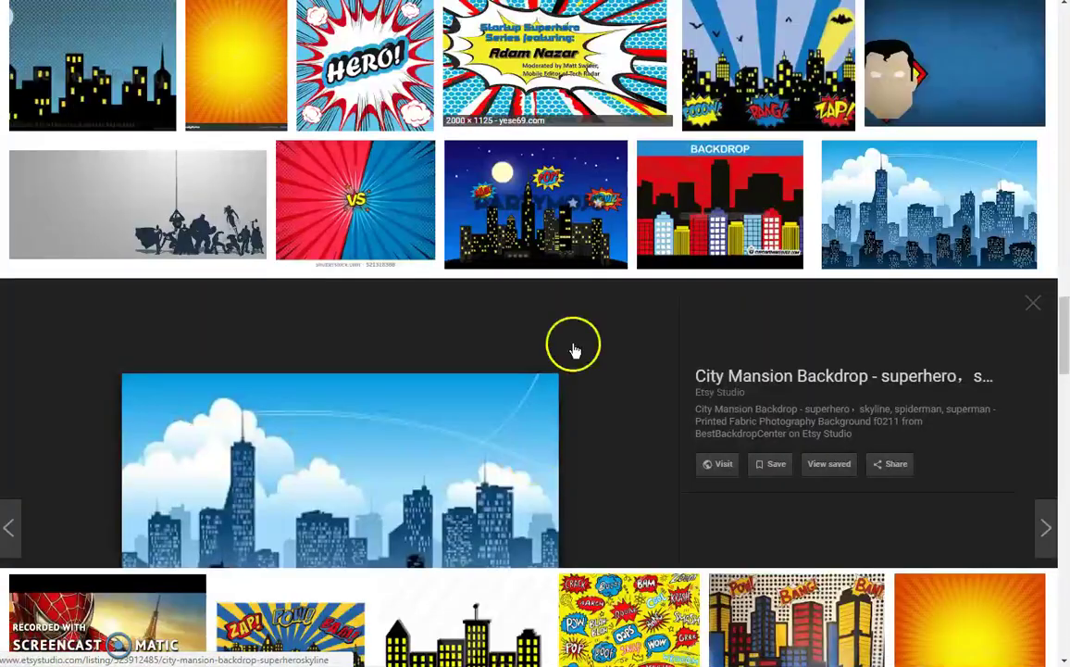
pyautogui.rightClick(371, 342)
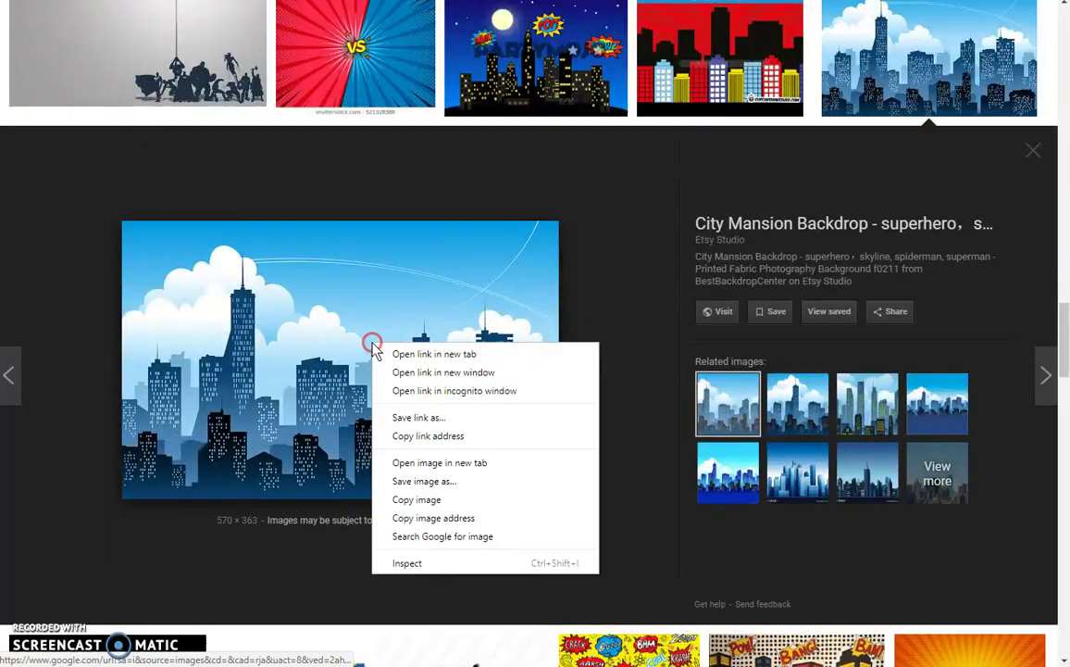
pyautogui.click(456, 489)
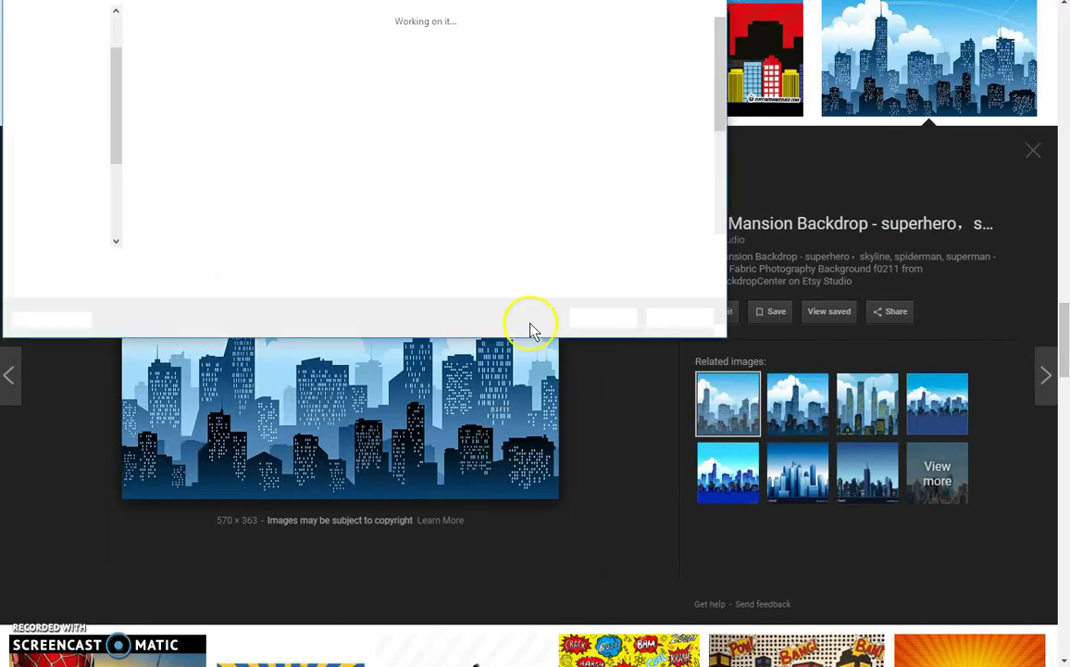
pyautogui.click(604, 316)
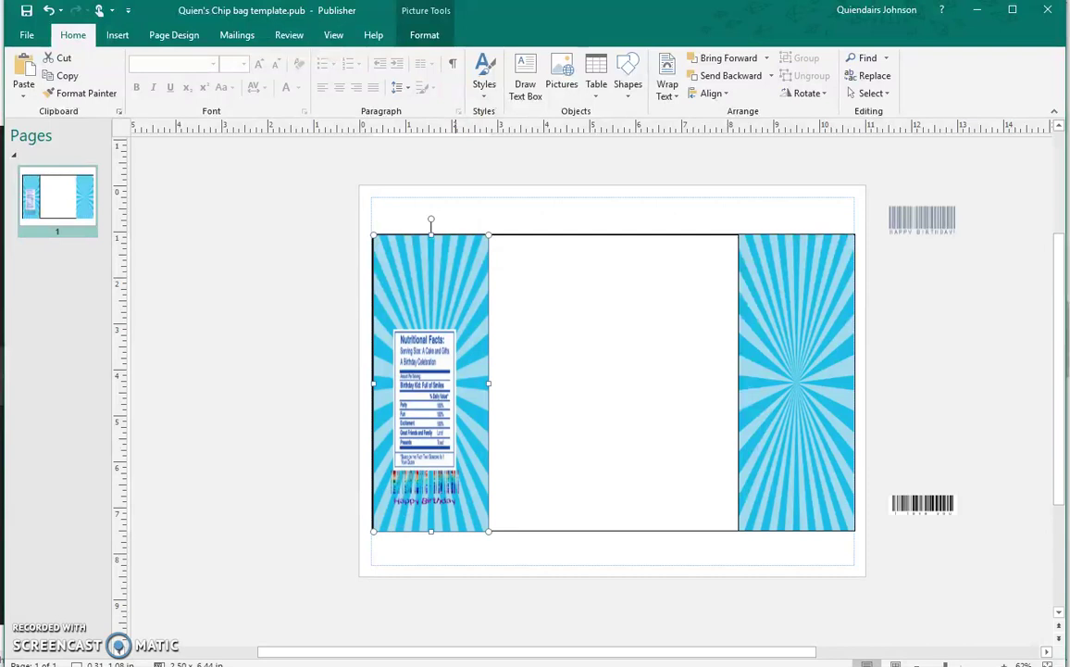
# Insert the downloaded blue-sky skyline picture from Recent files
pyautogui.click(116, 35)
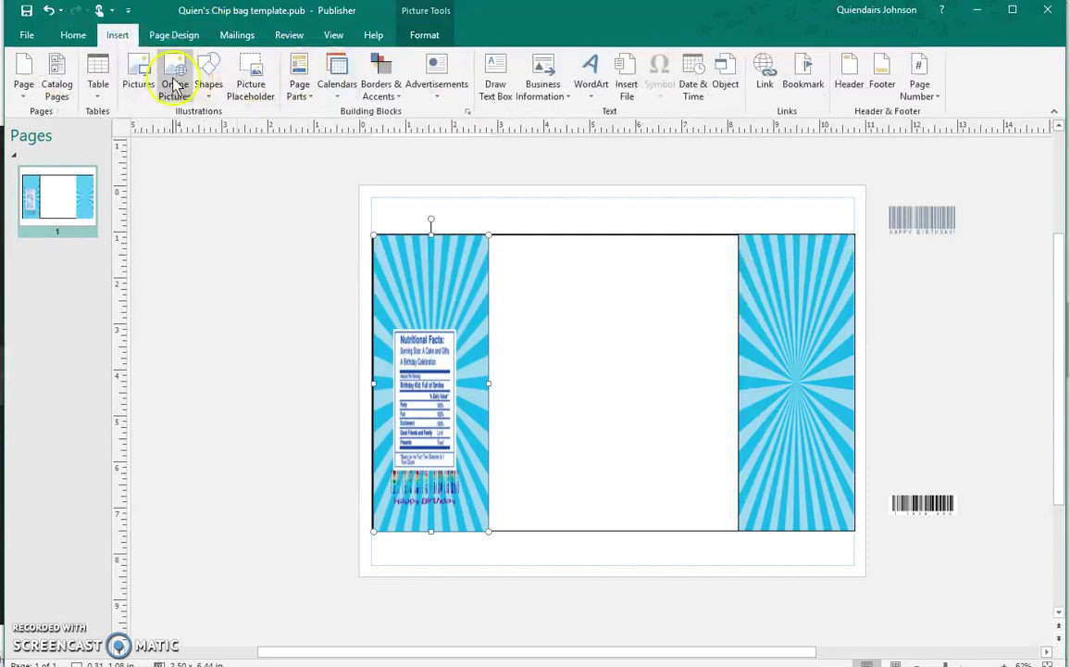
pyautogui.click(138, 76)
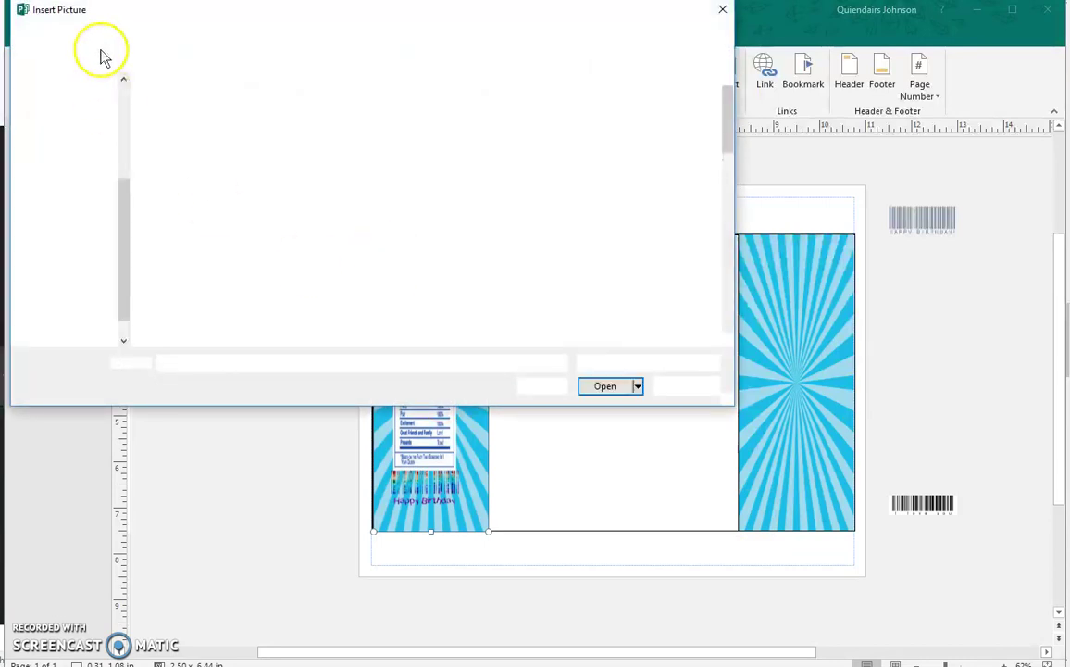
pyautogui.moveTo(129, 200); pyautogui.dragTo(105, 67)
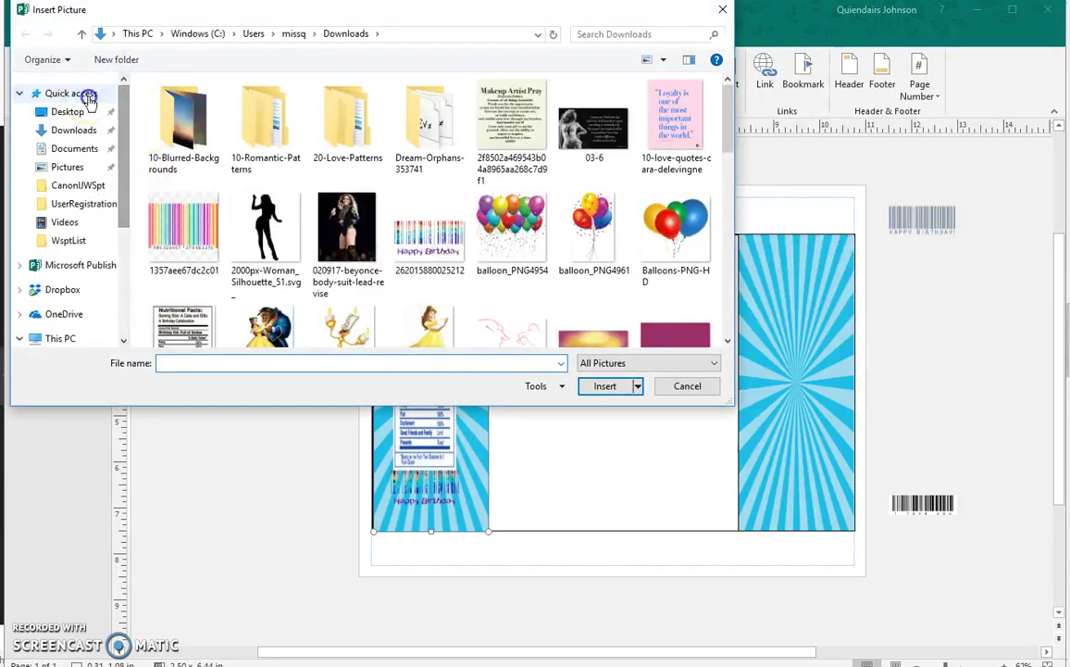
pyautogui.click(89, 93)
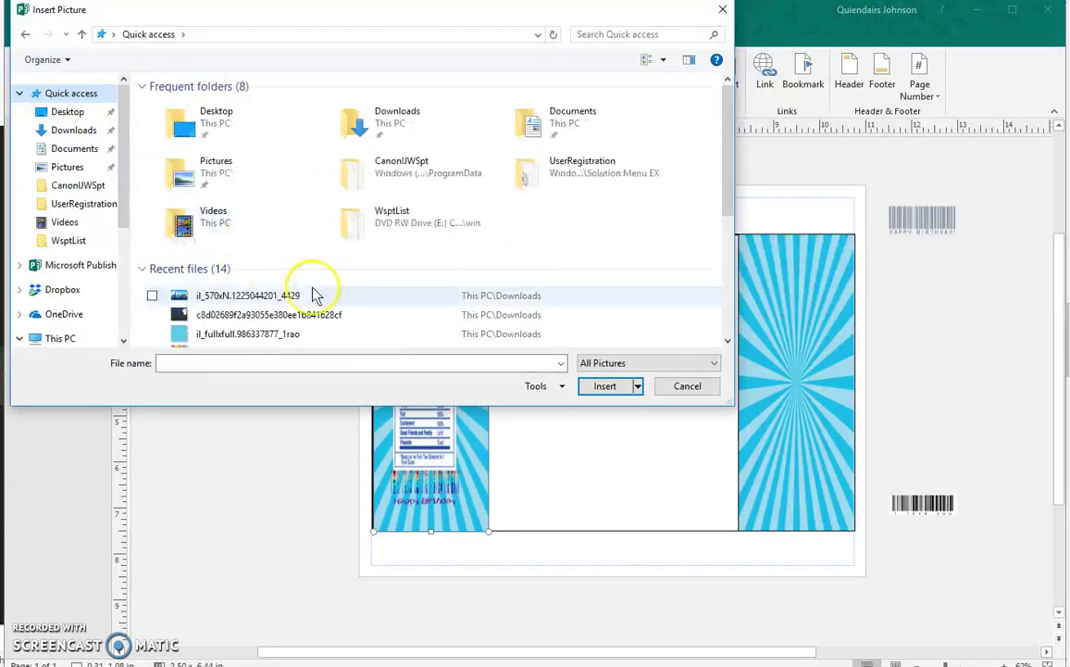
pyautogui.click(264, 293)
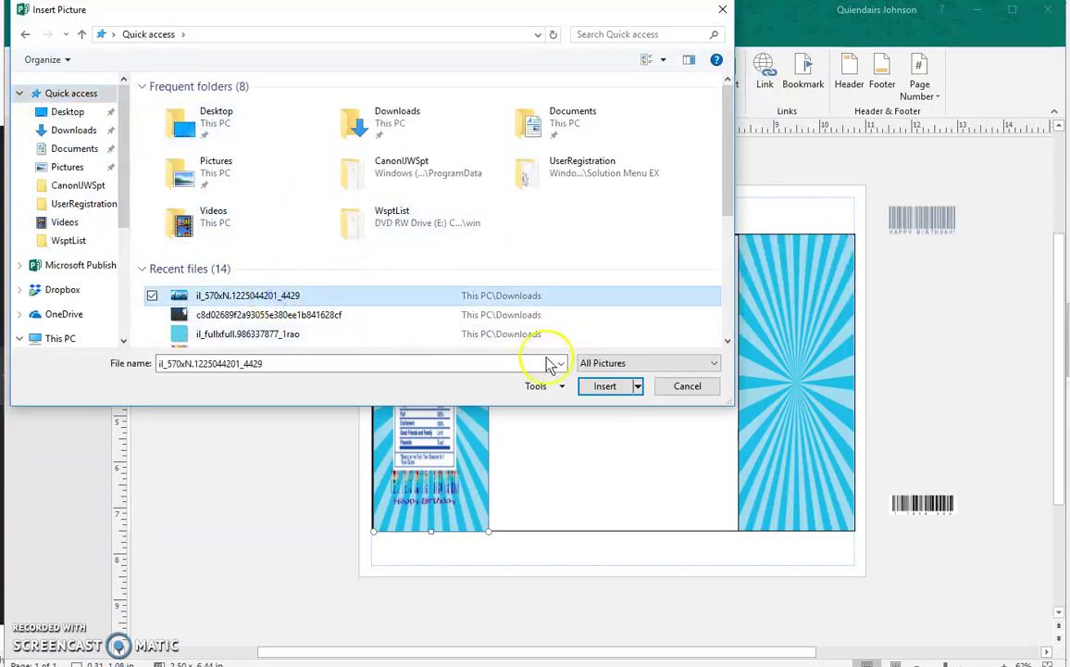
pyautogui.click(623, 389)
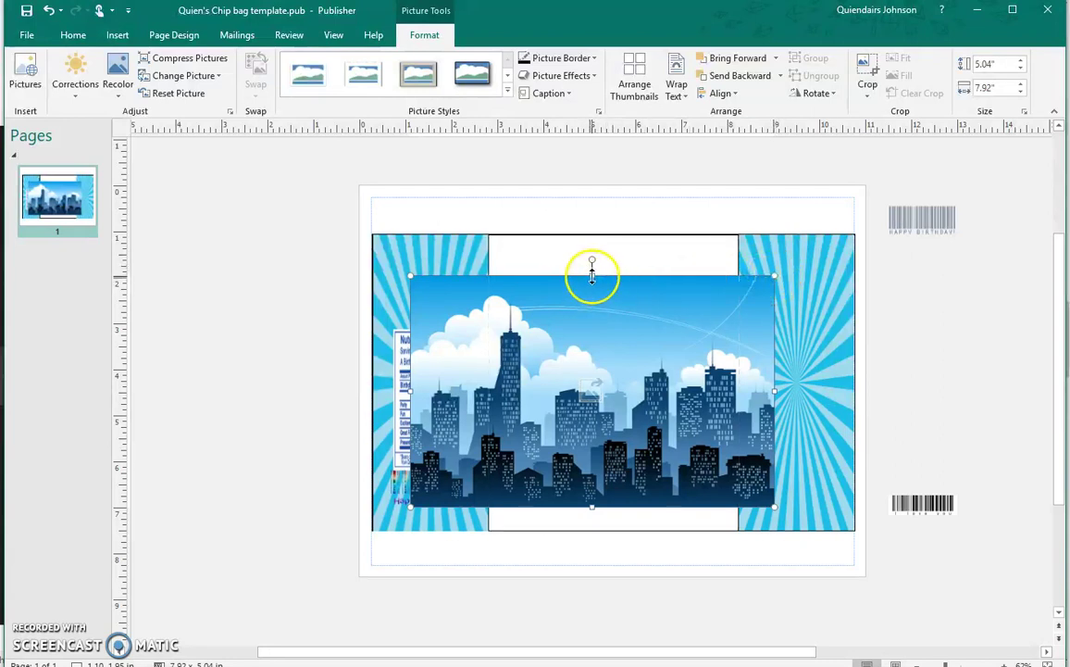
# Stretch the skyline to fill the centre panel top to bottom and send it backward twice
pyautogui.moveTo(596, 247); pyautogui.dragTo(596, 234)
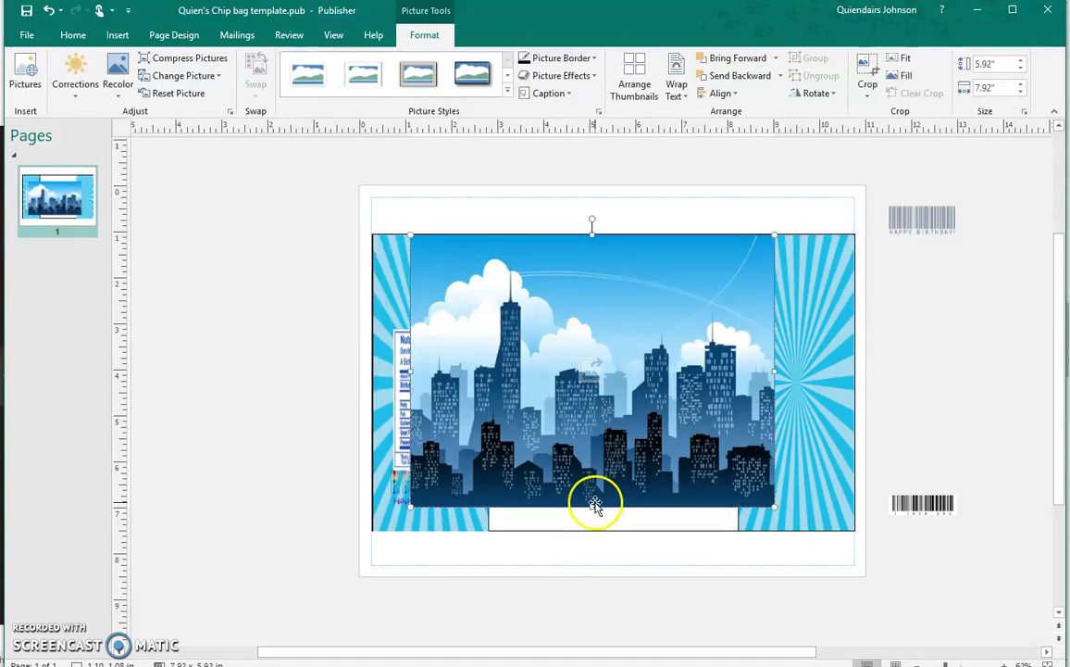
pyautogui.moveTo(591, 505); pyautogui.dragTo(603, 537)
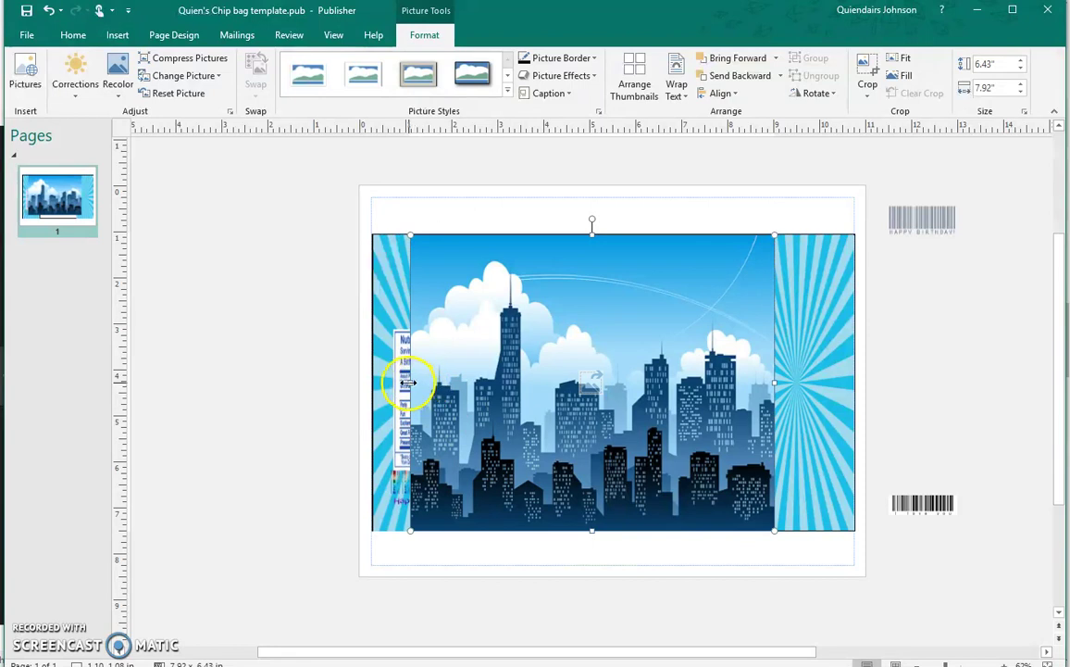
pyautogui.moveTo(408, 382); pyautogui.dragTo(465, 382)
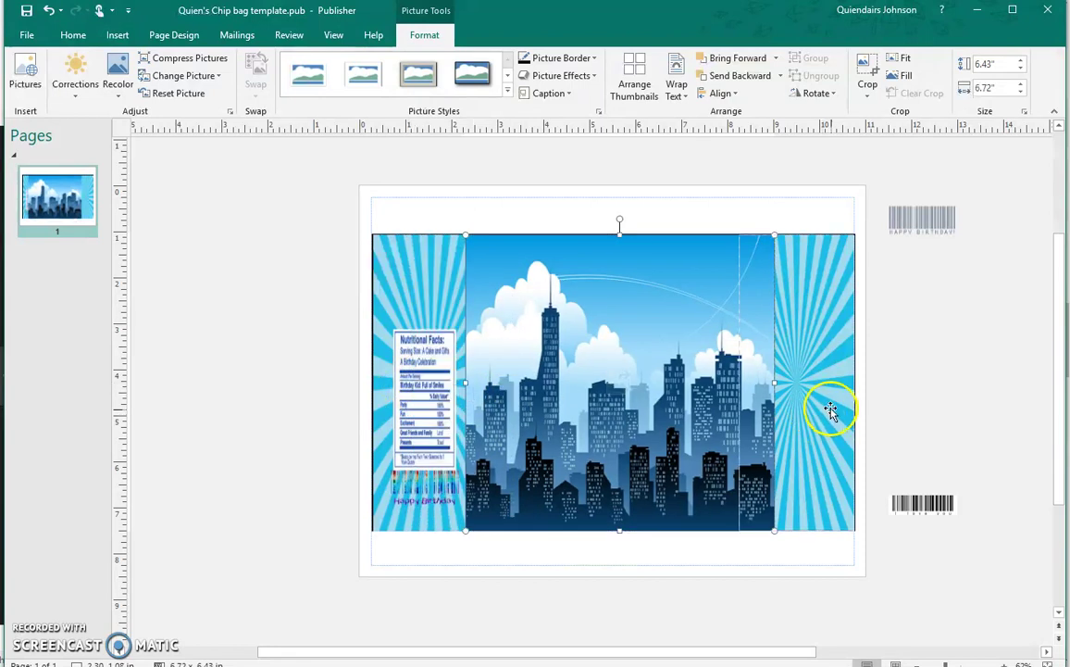
pyautogui.moveTo(774, 383); pyautogui.dragTo(762, 382)
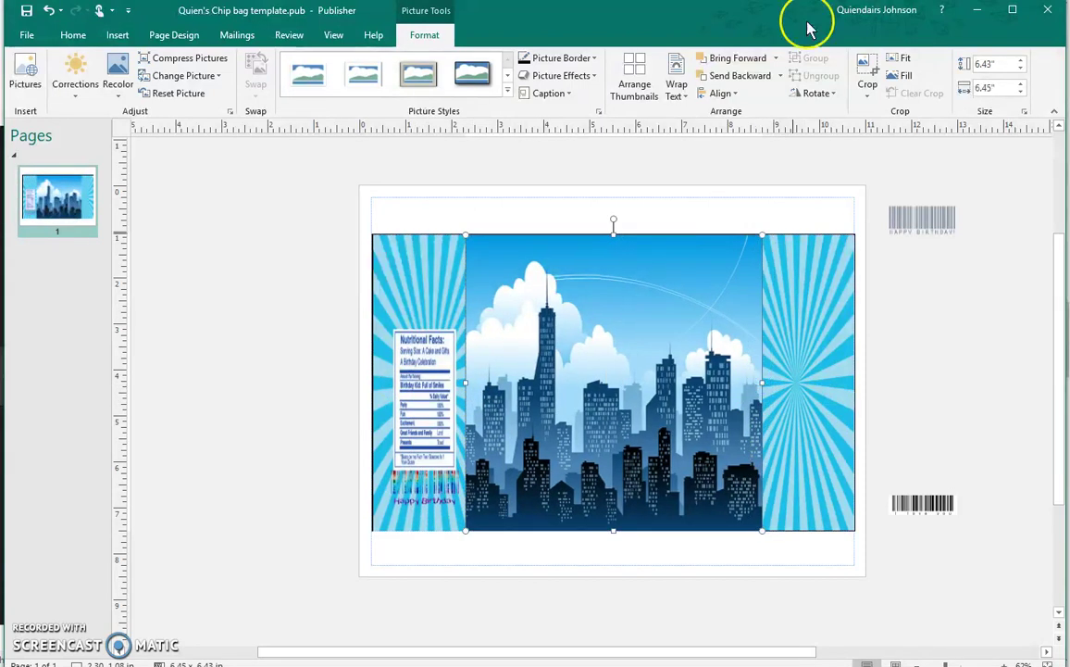
pyautogui.click(739, 76)
pyautogui.click(739, 76)
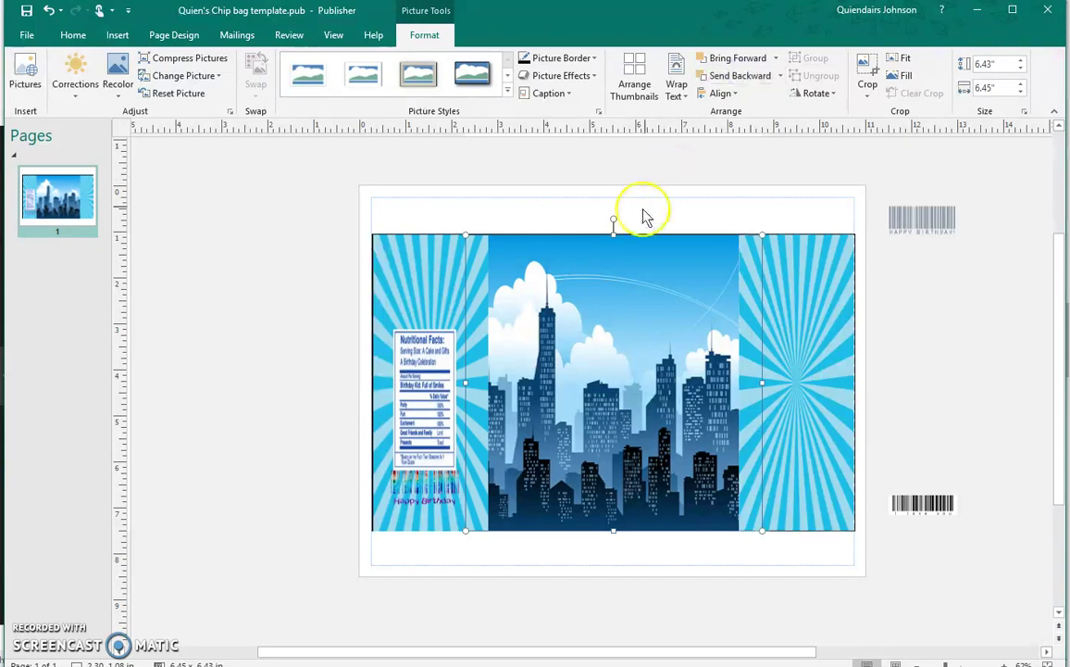
pyautogui.click(626, 198)
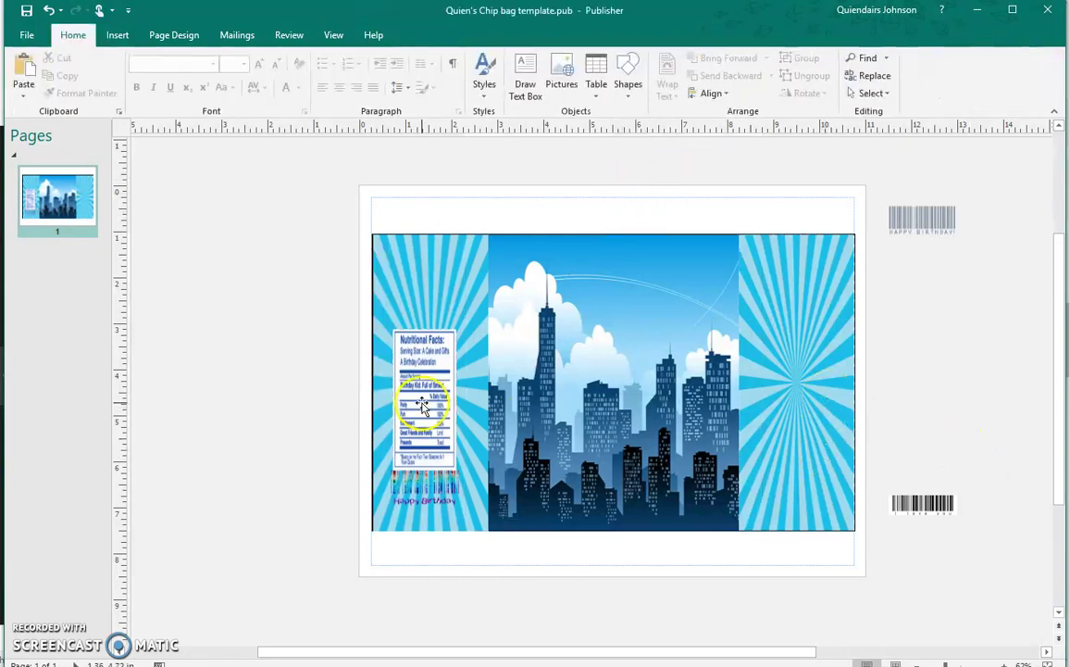
pyautogui.click(445, 270)
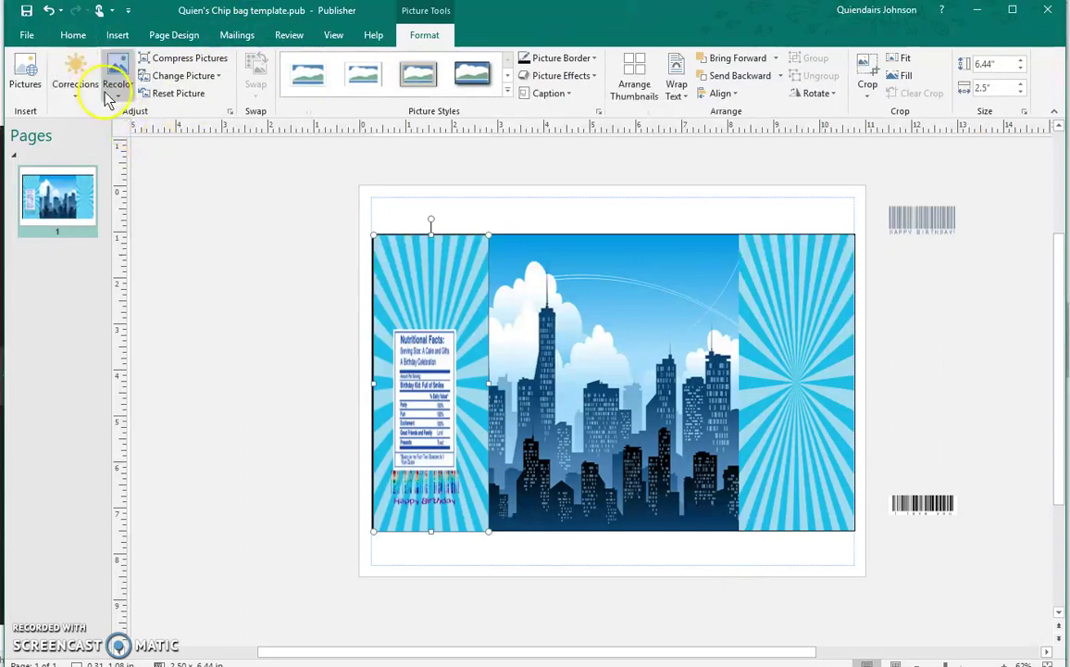
pyautogui.click(115, 93)
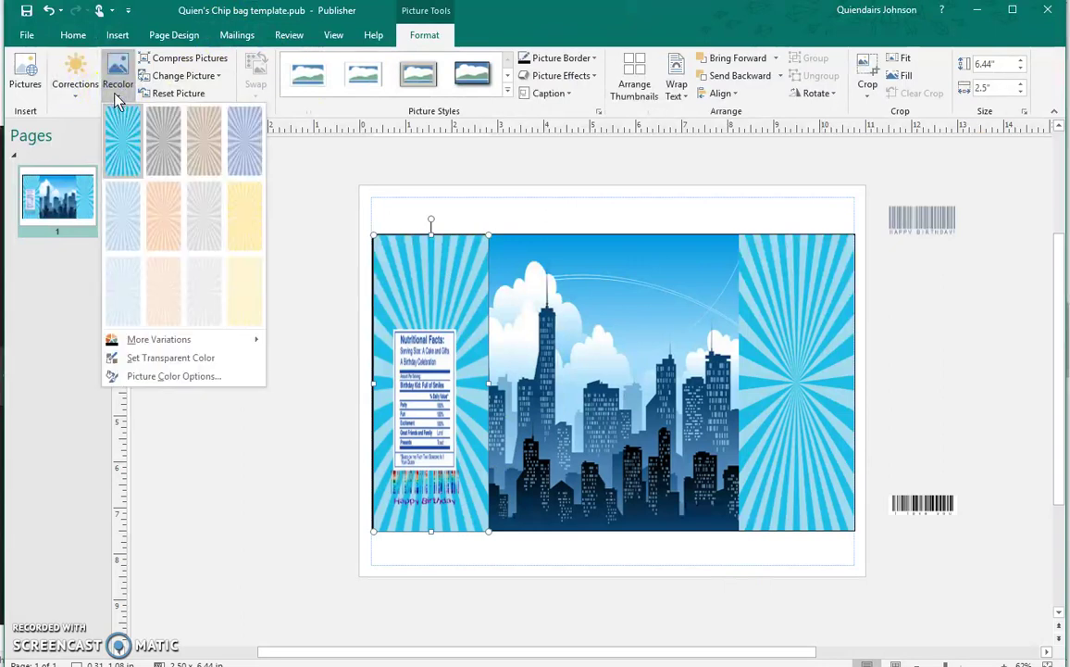
pyautogui.click(239, 126)
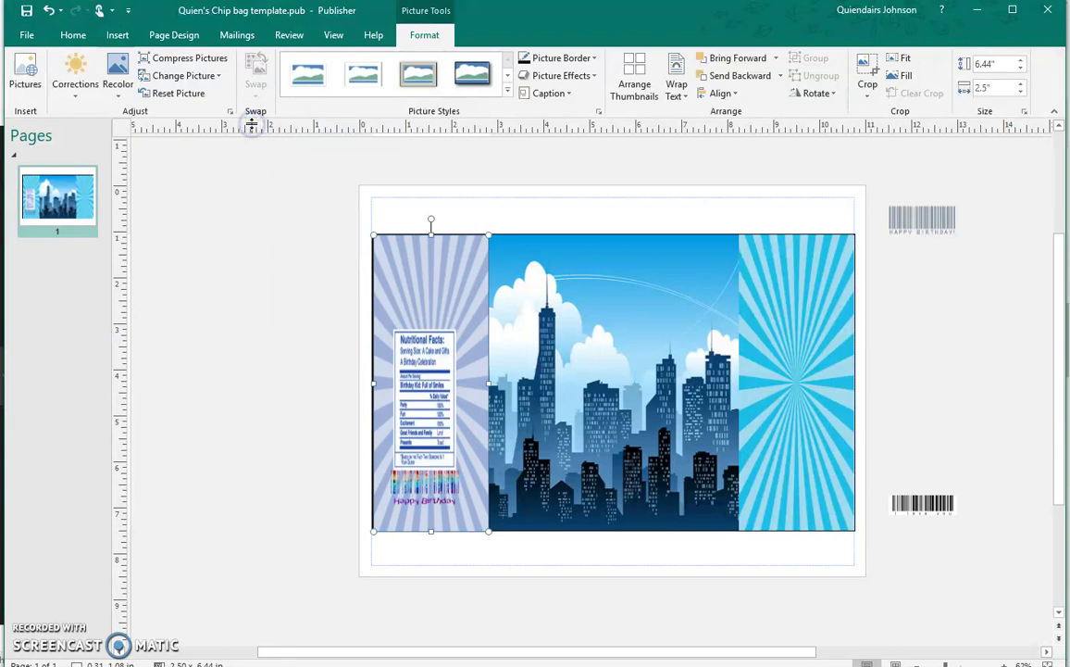
pyautogui.click(108, 37)
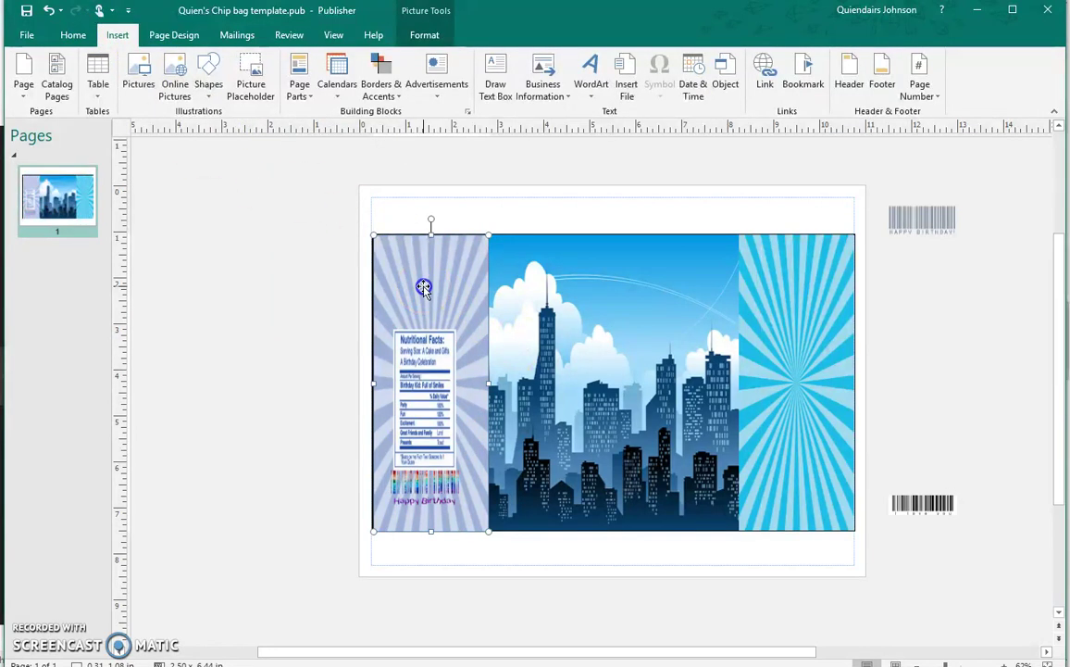
pyautogui.click(423, 34)
pyautogui.click(119, 89)
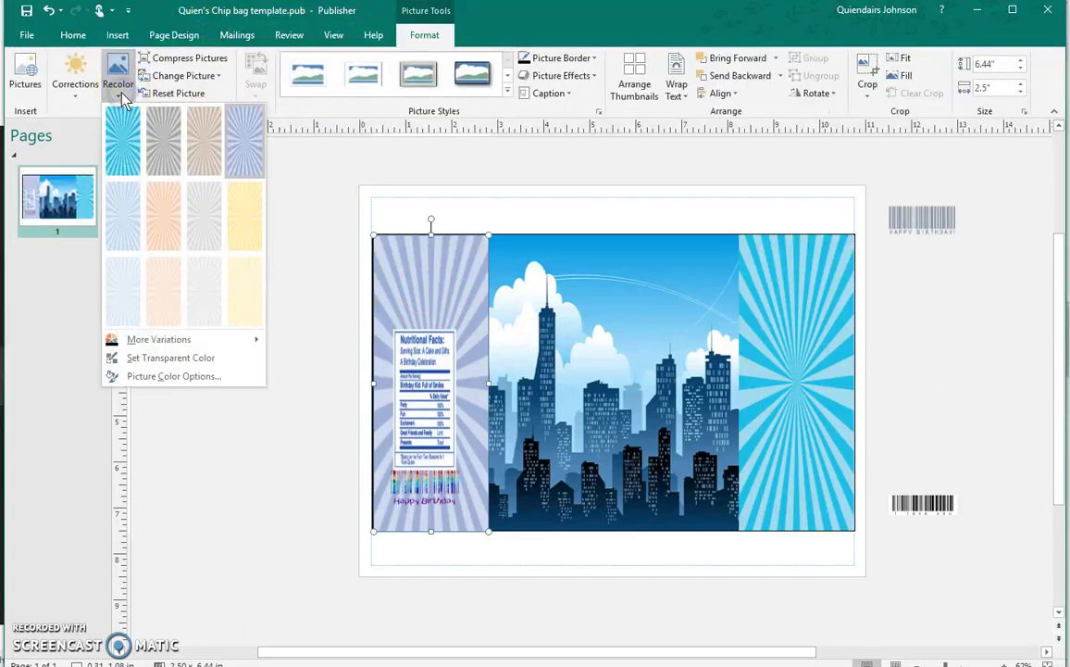
pyautogui.click(132, 213)
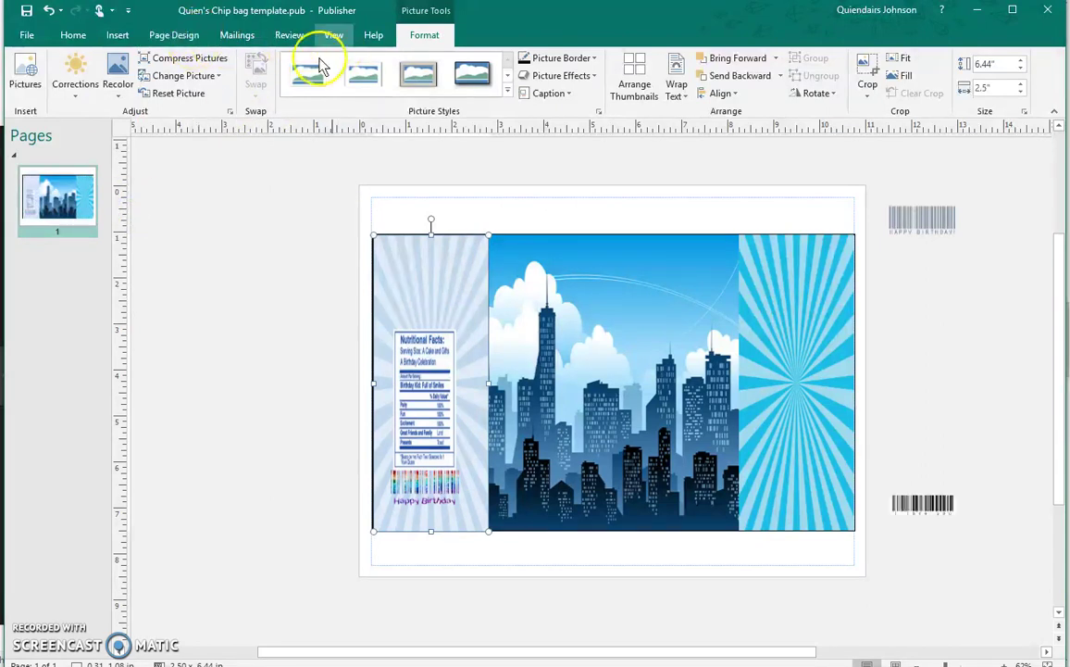
pyautogui.click(118, 85)
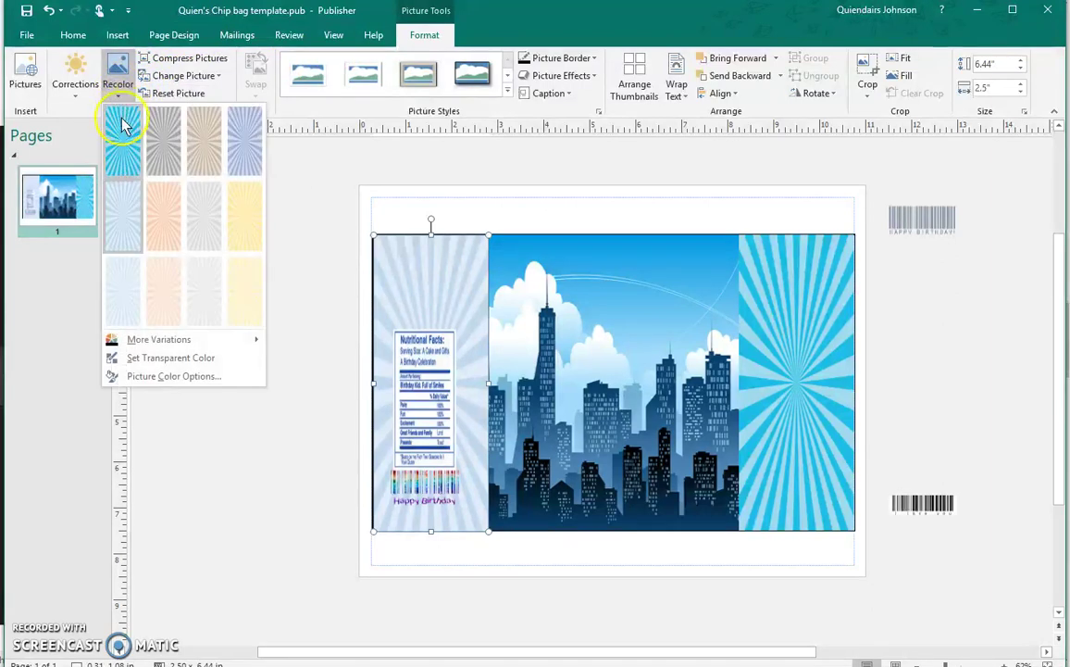
pyautogui.click(123, 291)
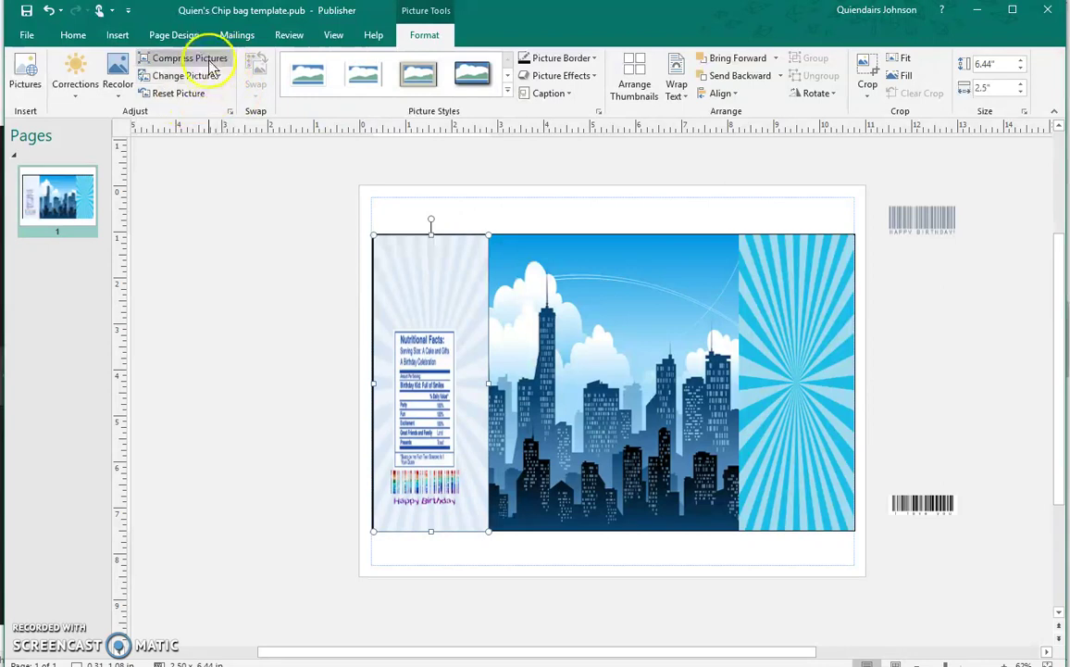
pyautogui.click(118, 88)
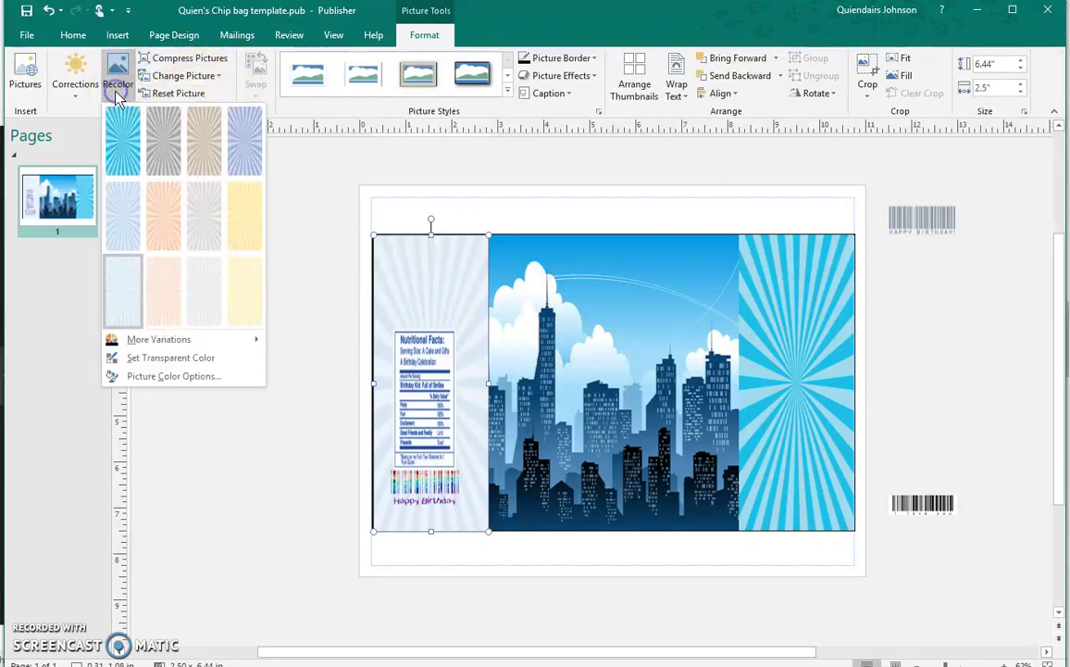
pyautogui.click(124, 137)
pyautogui.click(245, 371)
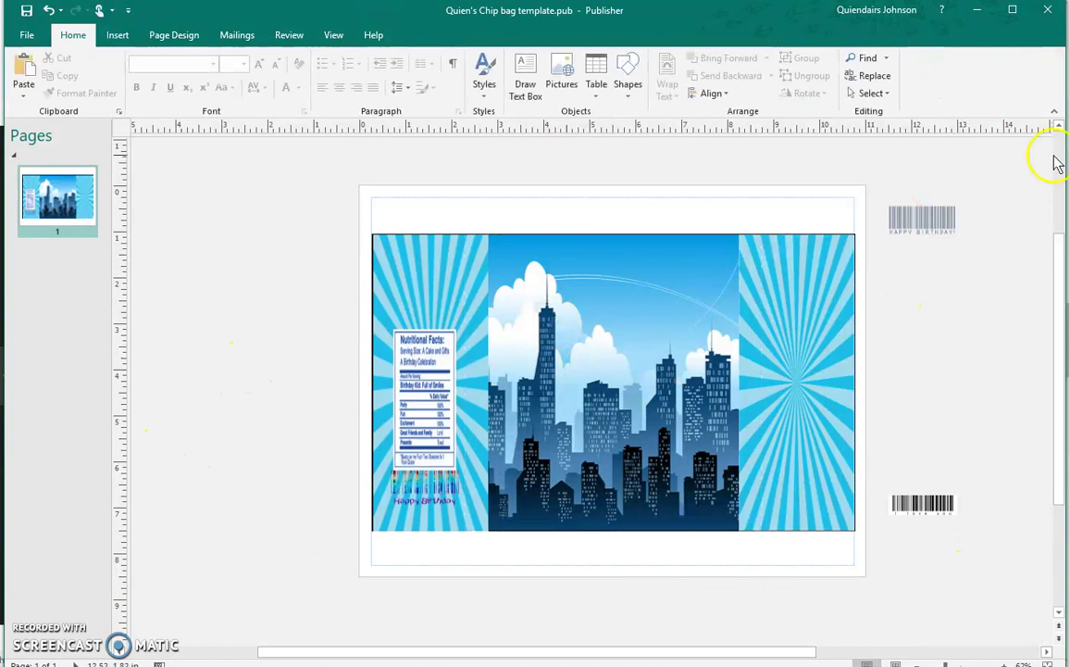
# Check the spare barcode beside the page, then bring up the Insert commands
pyautogui.click(916, 503)
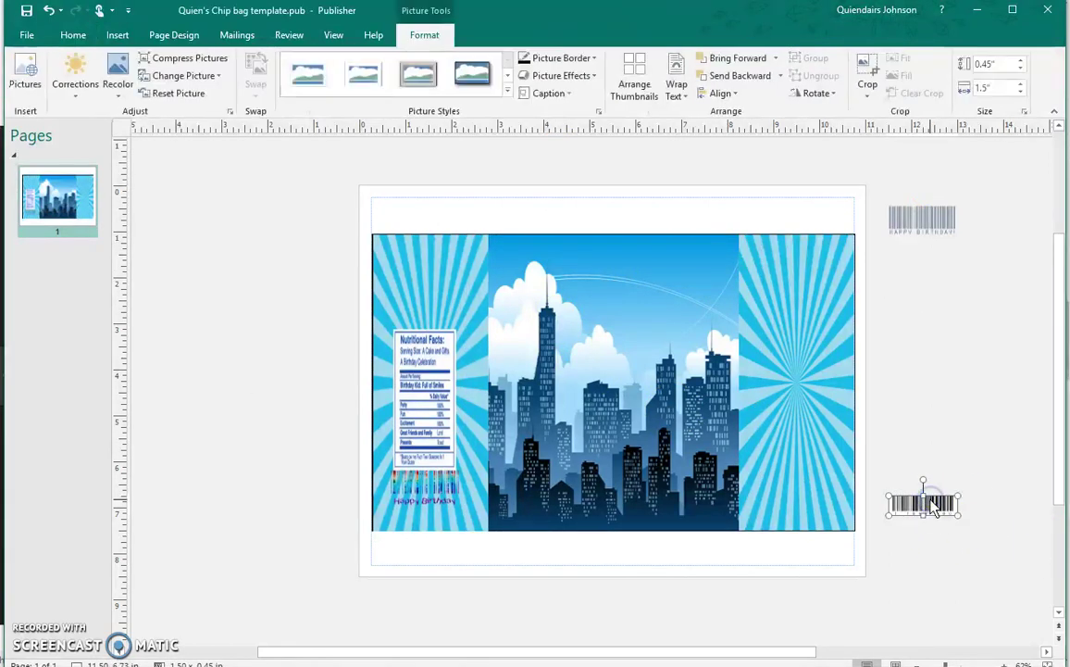
pyautogui.click(912, 499)
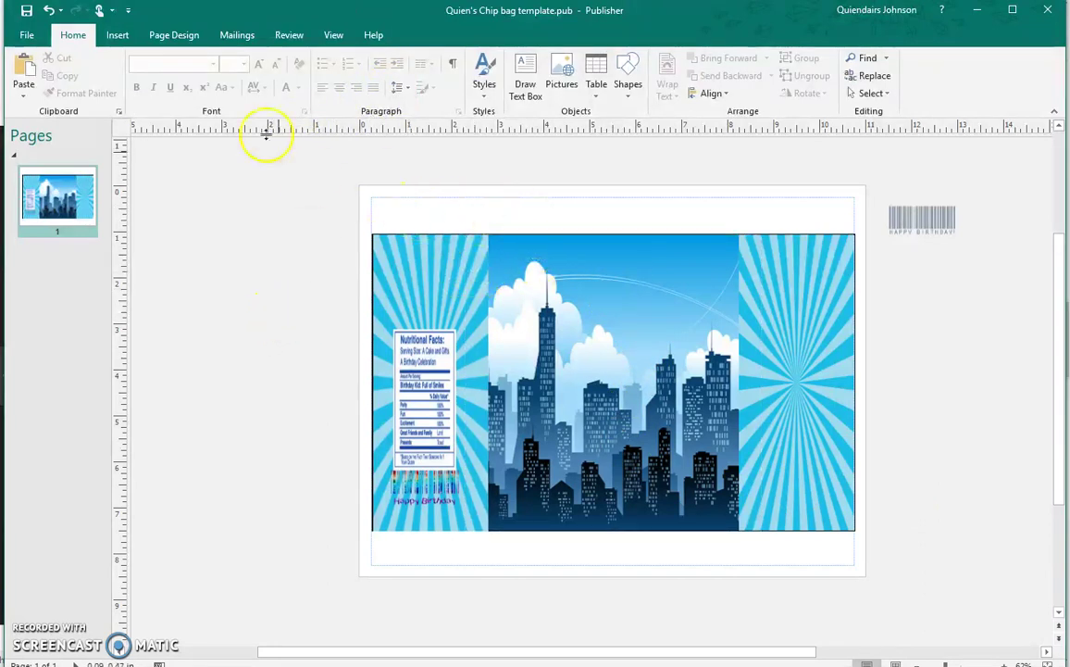
pyautogui.click(125, 38)
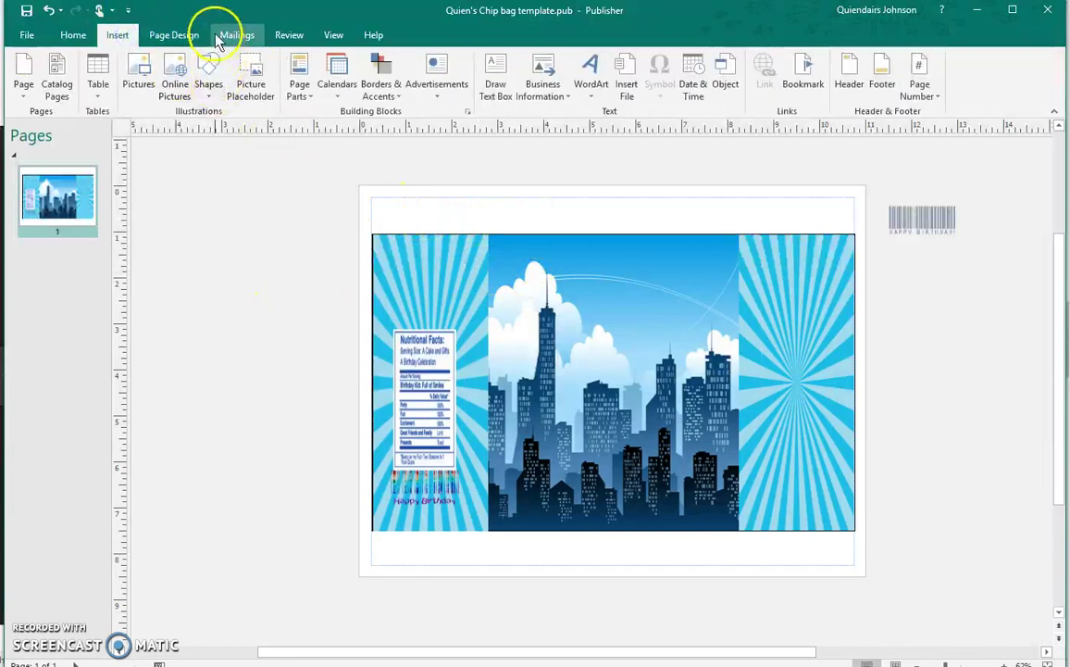
# Draw a 1.02 × 10.5-inch rectangle band across the top of the bag and delete the stray barcode
pyautogui.click(208, 90)
pyautogui.click(237, 129)
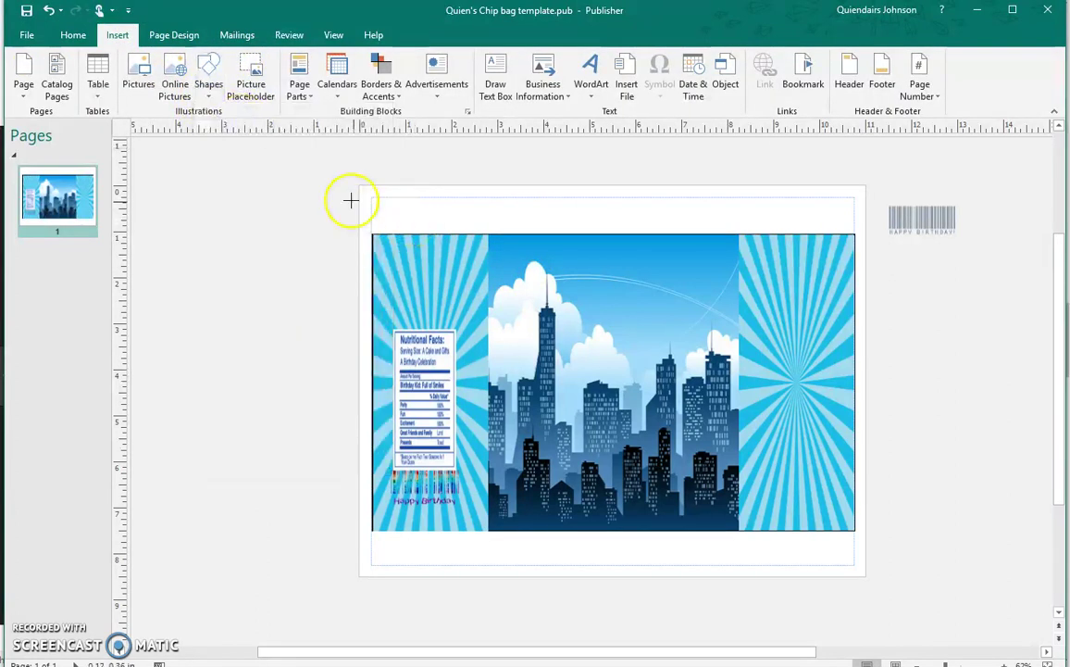
pyautogui.moveTo(373, 202); pyautogui.dragTo(859, 244)
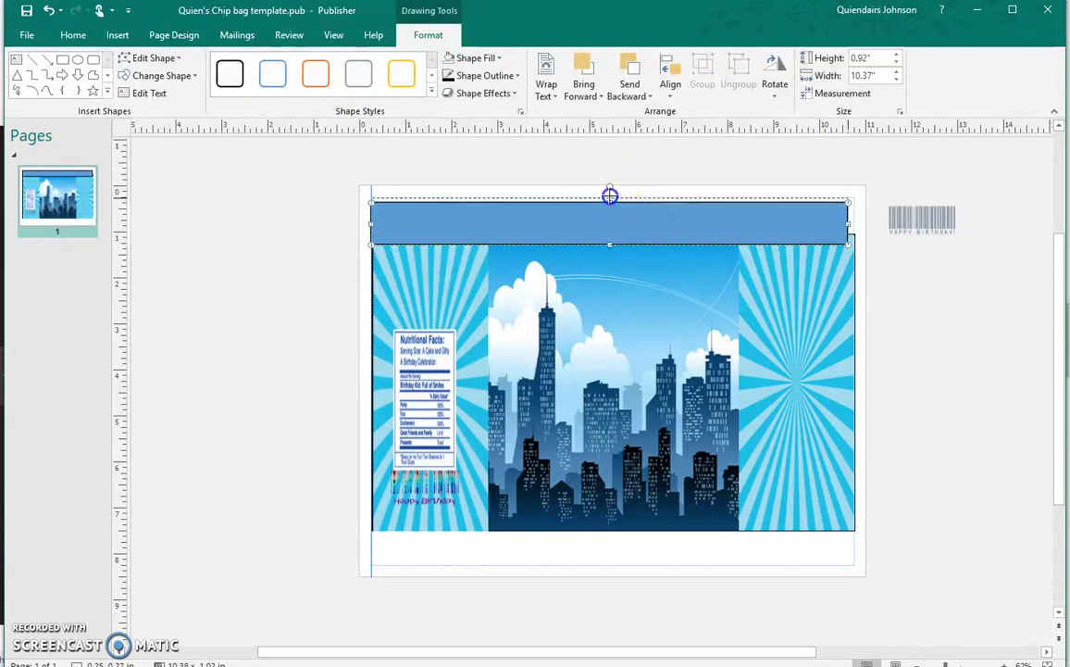
pyautogui.moveTo(610, 196); pyautogui.dragTo(609, 196)
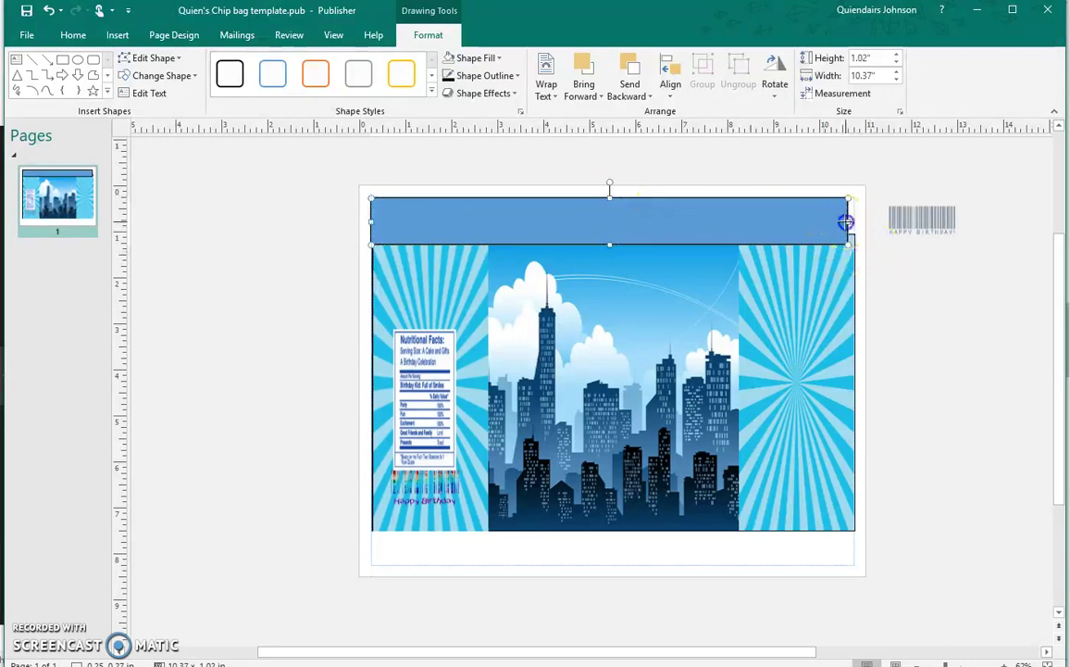
pyautogui.moveTo(846, 222); pyautogui.dragTo(852, 222)
pyautogui.click(920, 222)
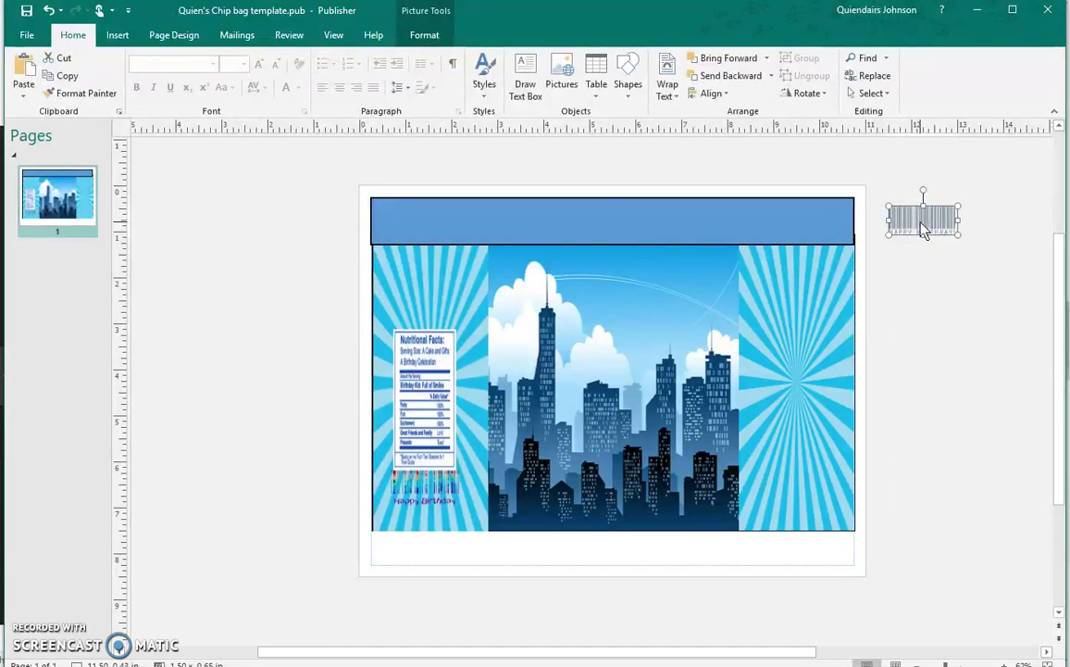
pyautogui.press('Delete')
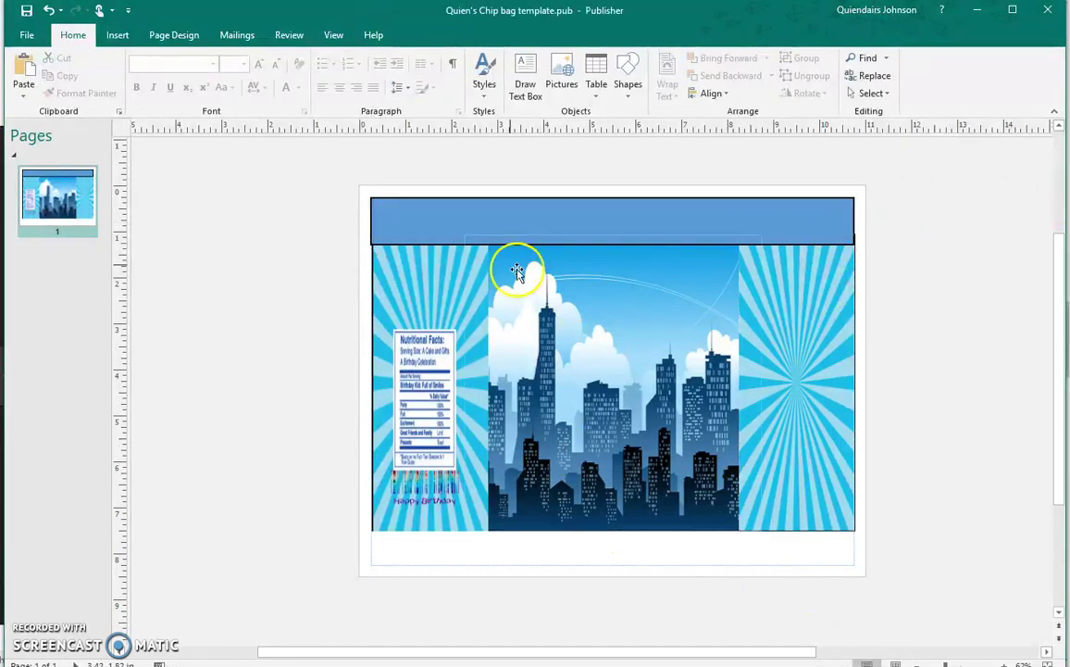
# Fill the top rectangle band dark navy and copy it
pyautogui.rightClick(463, 227)
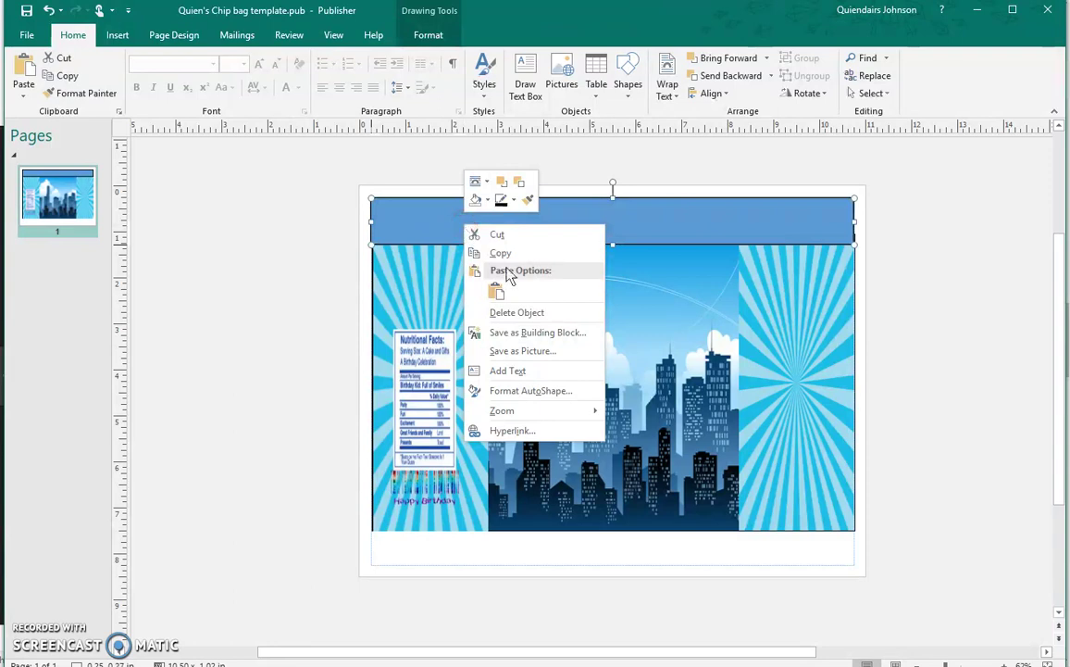
pyautogui.click(489, 201)
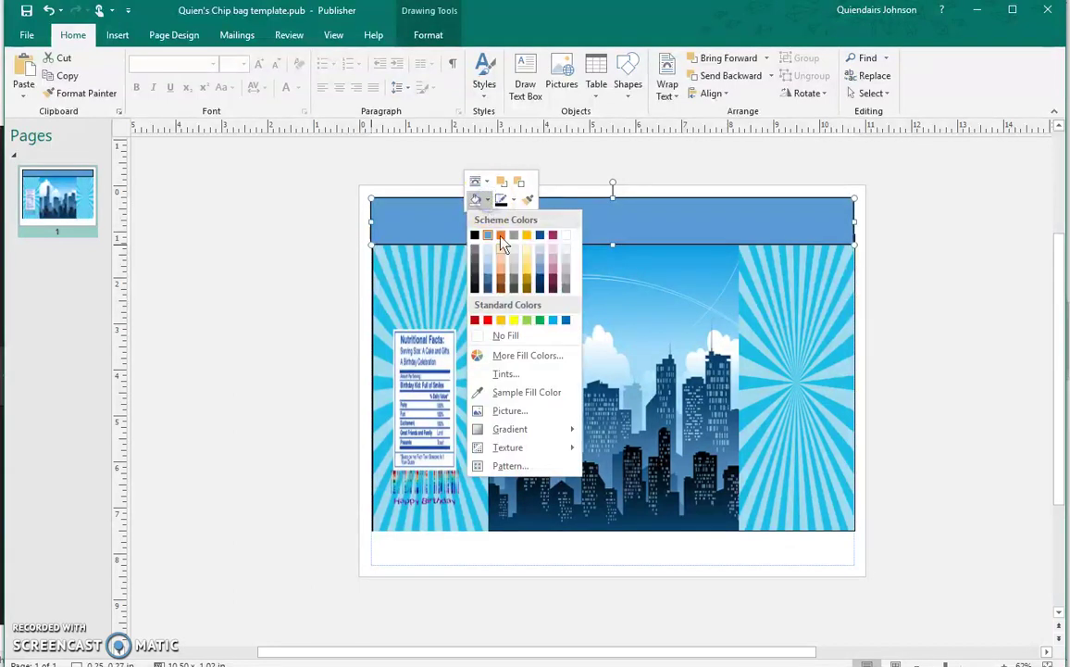
pyautogui.click(544, 284)
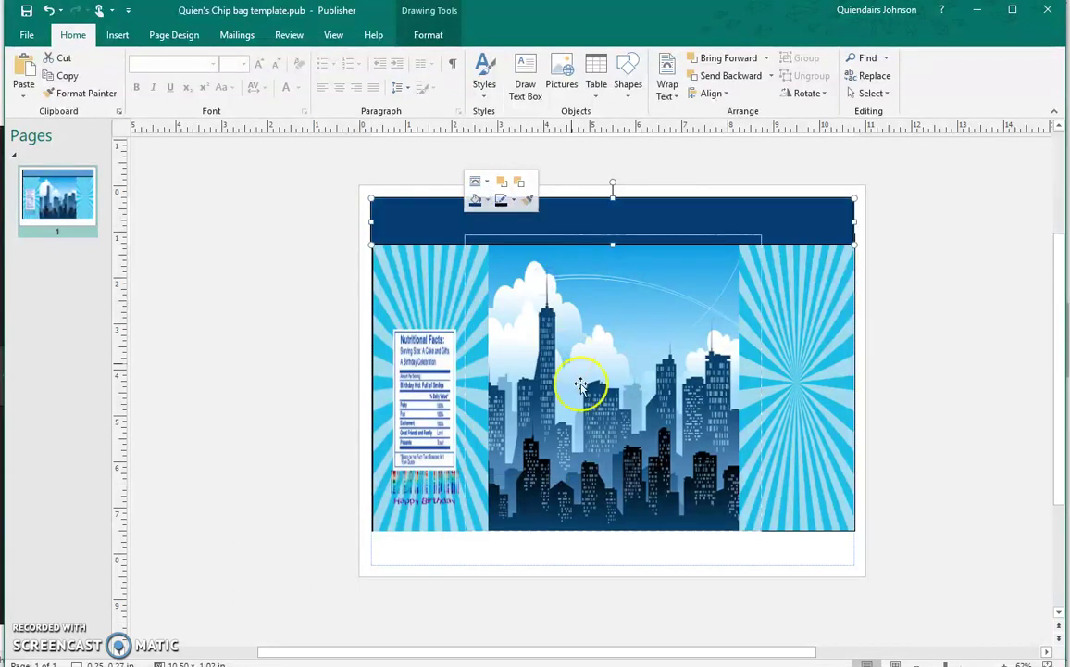
pyautogui.rightClick(434, 222)
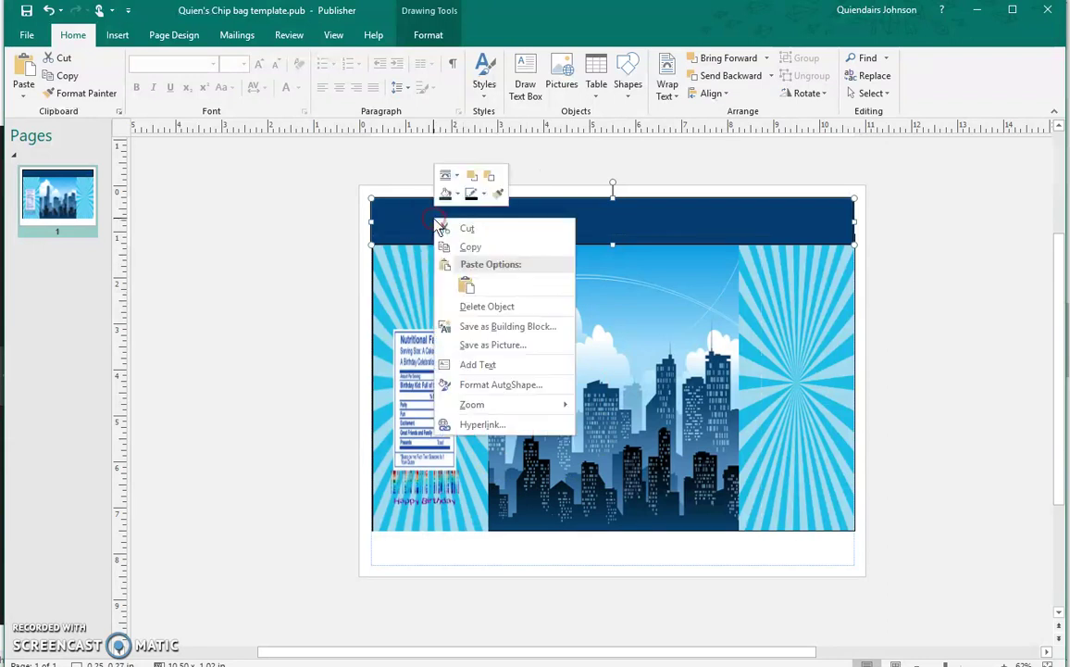
pyautogui.click(478, 246)
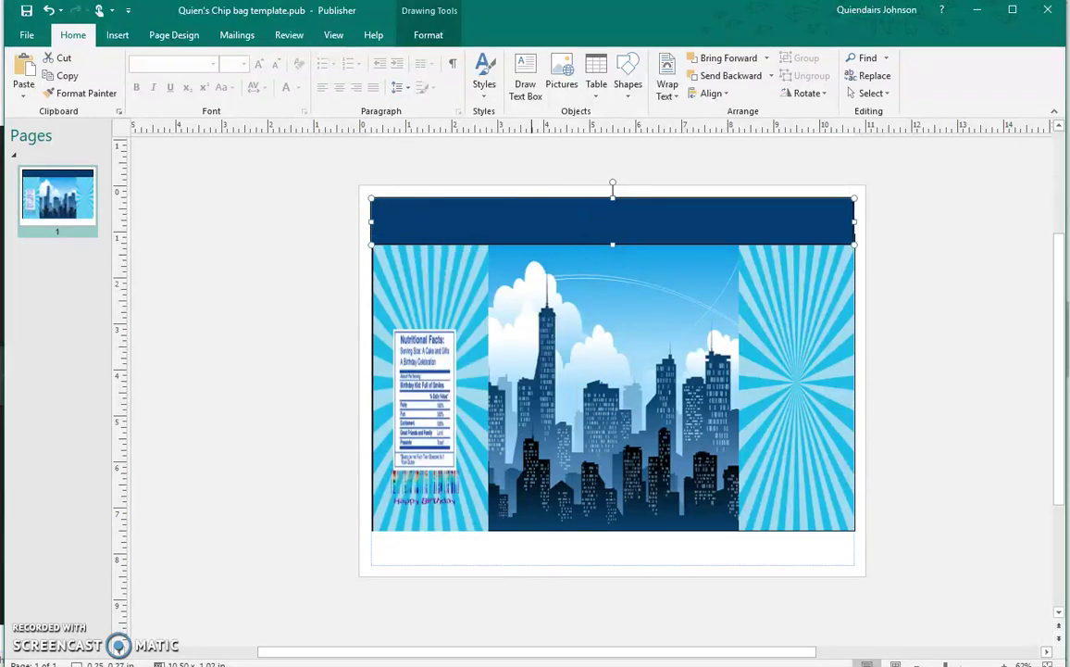
# Paste the navy band and fit it across the bottom of the bag just below the skyline
pyautogui.rightClick(520, 549)
pyautogui.click(553, 593)
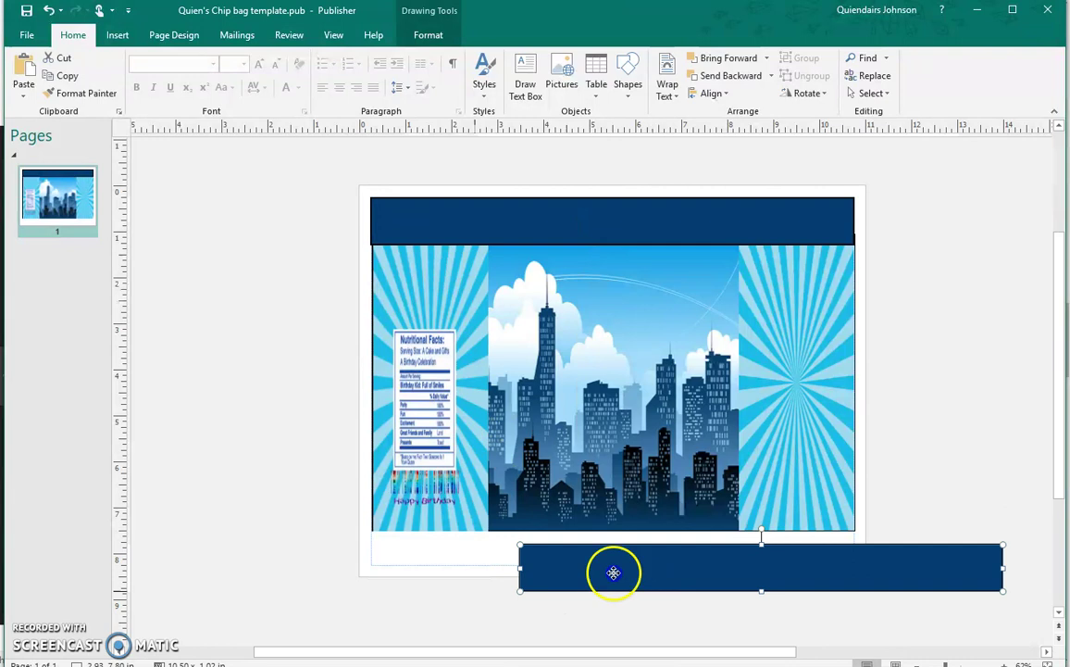
pyautogui.moveTo(614, 573); pyautogui.dragTo(511, 563)
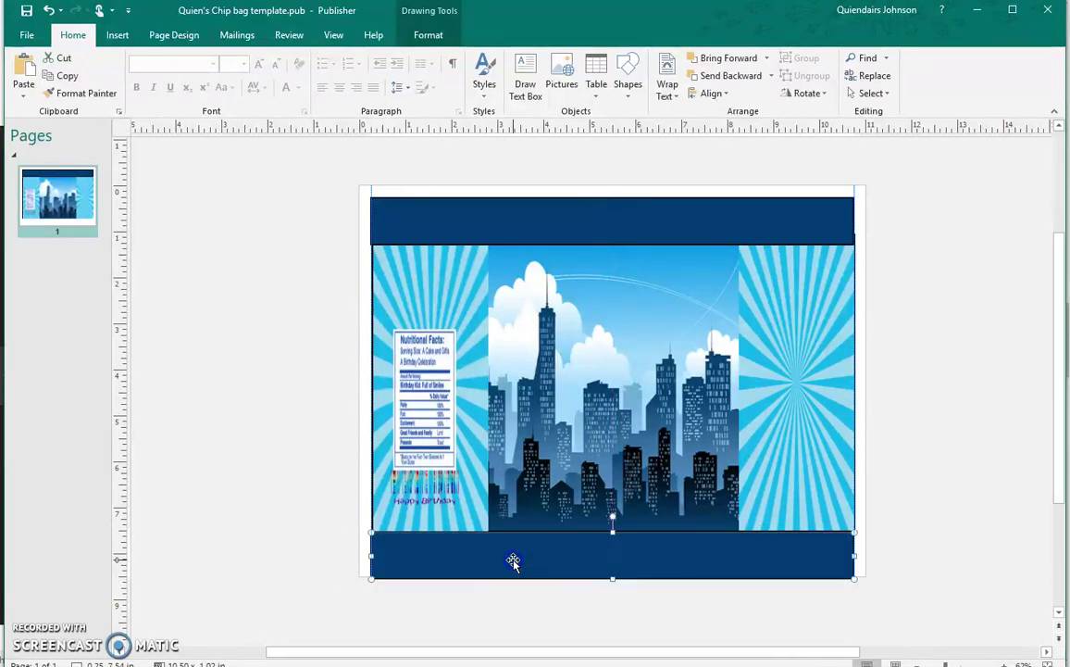
pyautogui.click(663, 611)
pyautogui.click(606, 571)
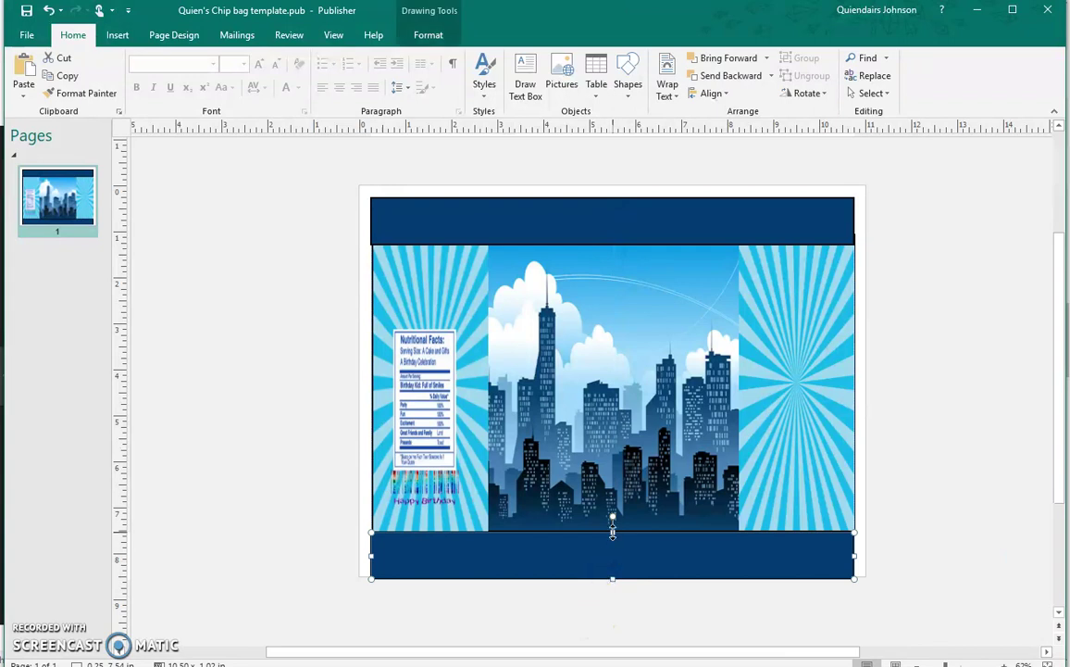
pyautogui.moveTo(611, 531); pyautogui.dragTo(611, 531)
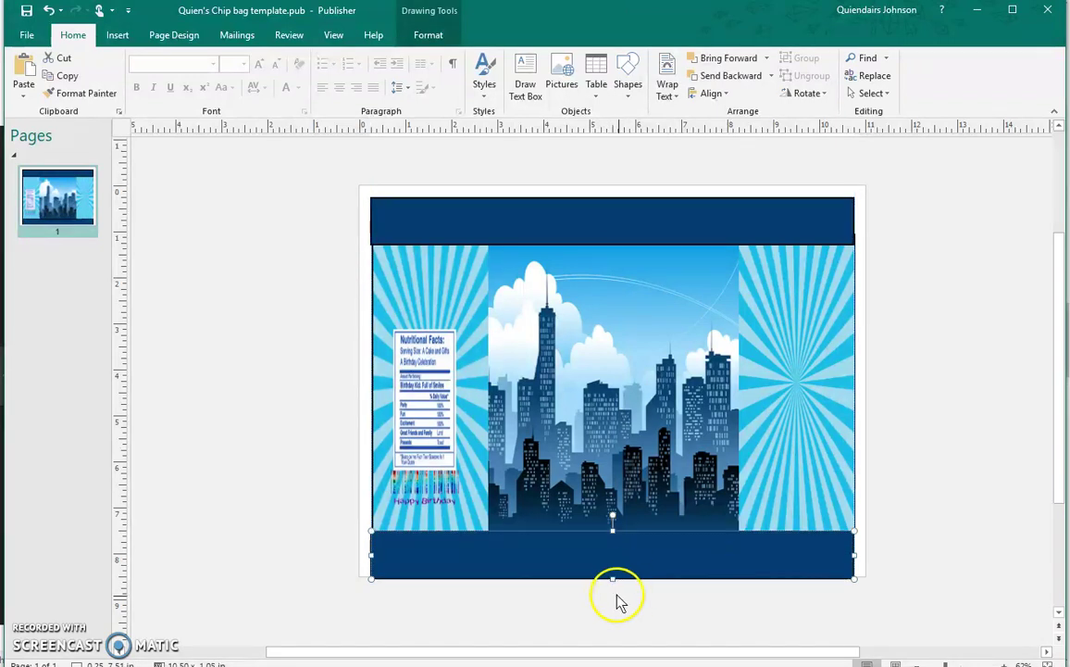
pyautogui.click(609, 576)
pyautogui.moveTo(612, 574); pyautogui.dragTo(615, 568)
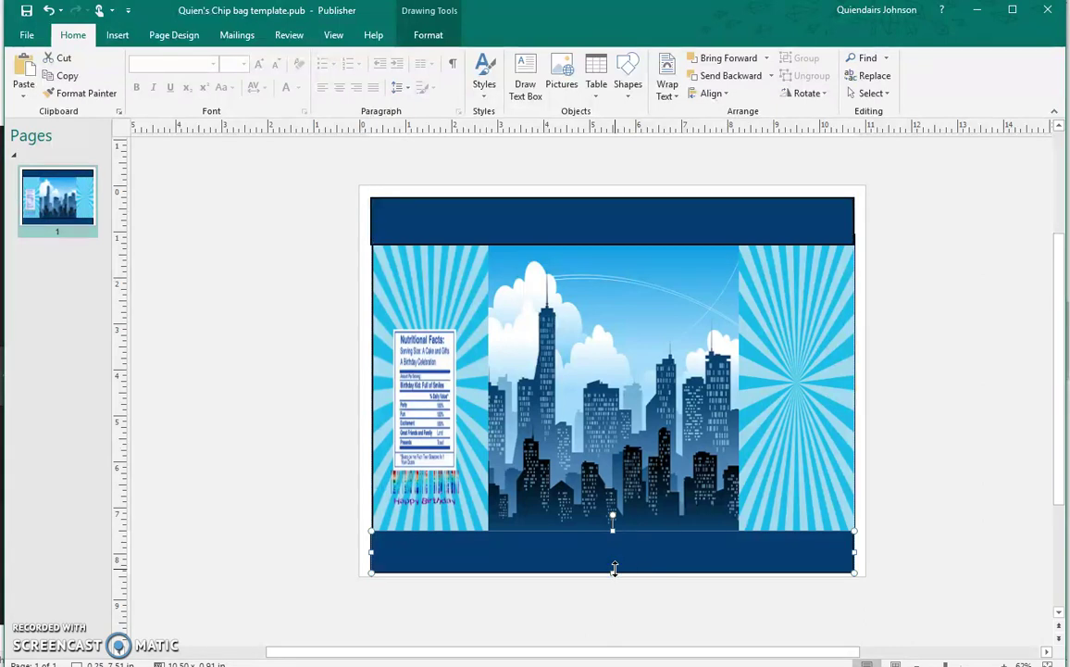
pyautogui.moveTo(613, 568)
pyautogui.mouseDown()
pyautogui.moveTo(611, 553)
pyautogui.moveTo(613, 564)
pyautogui.mouseUp()
pyautogui.click(937, 461)
pyautogui.click(595, 210)
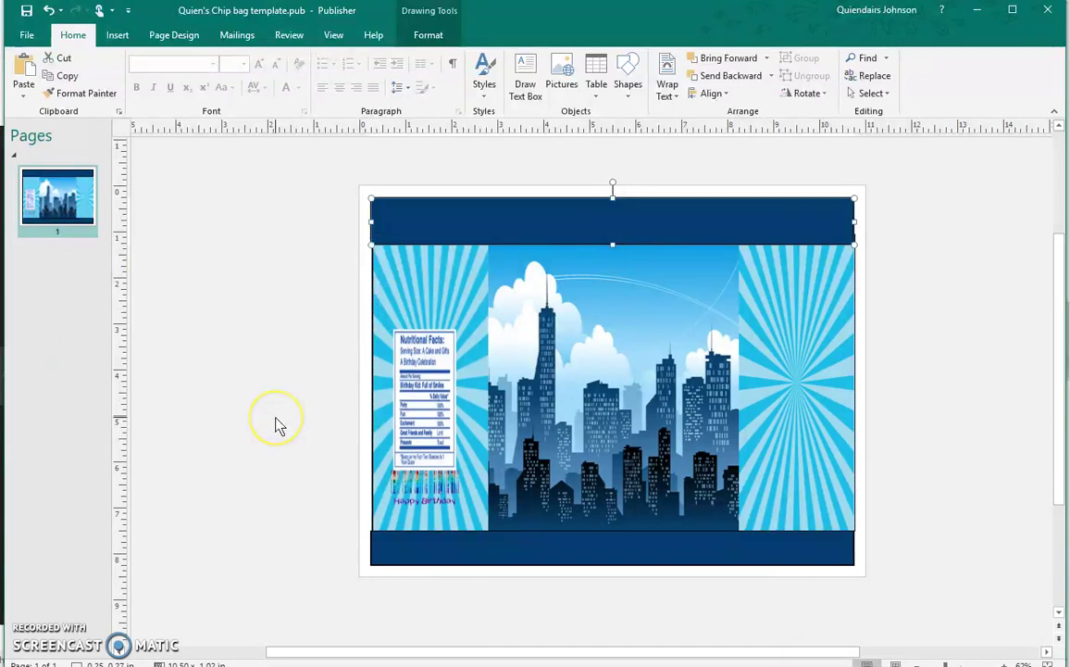
pyautogui.click(246, 426)
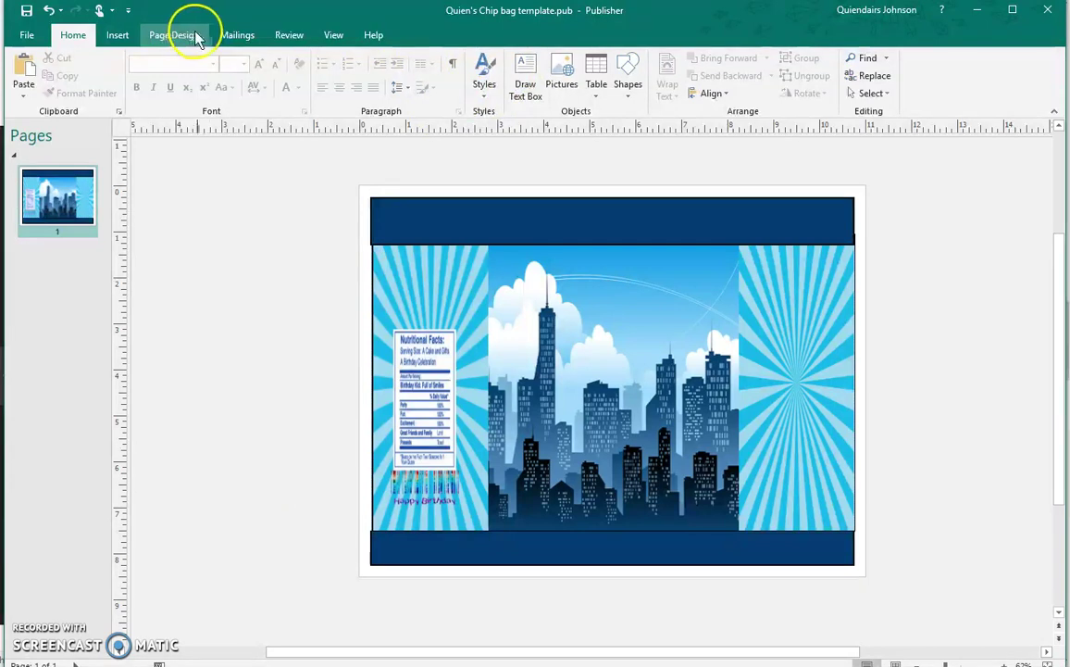
# Insert a white, blue-outlined WordArt reading 'Happy Birthday King!!!!'
pyautogui.click(118, 35)
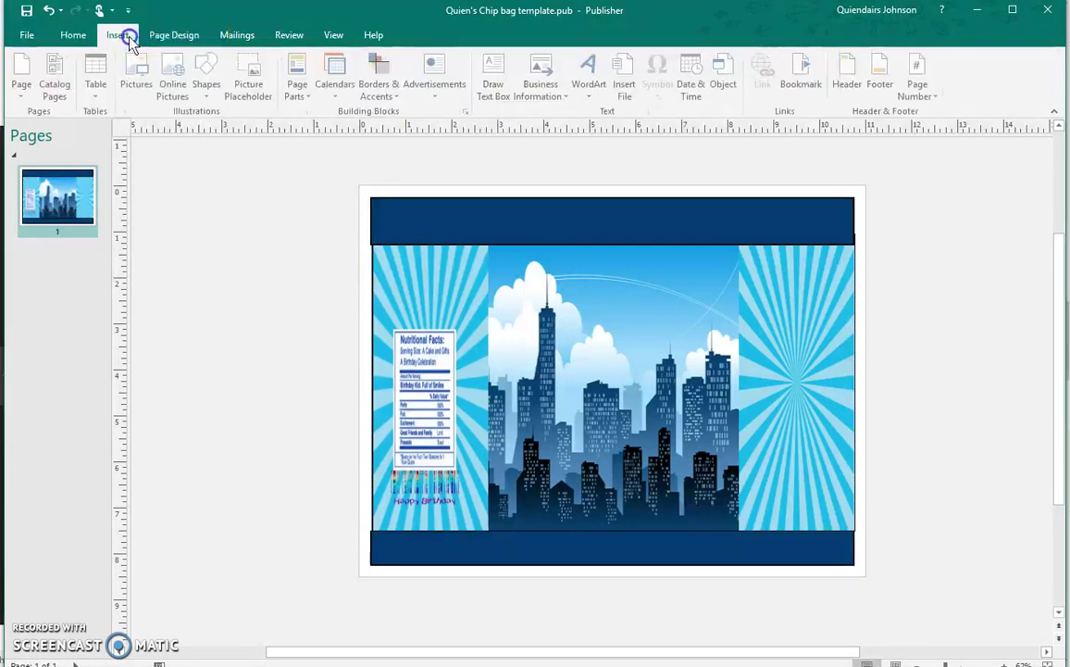
pyautogui.click(591, 76)
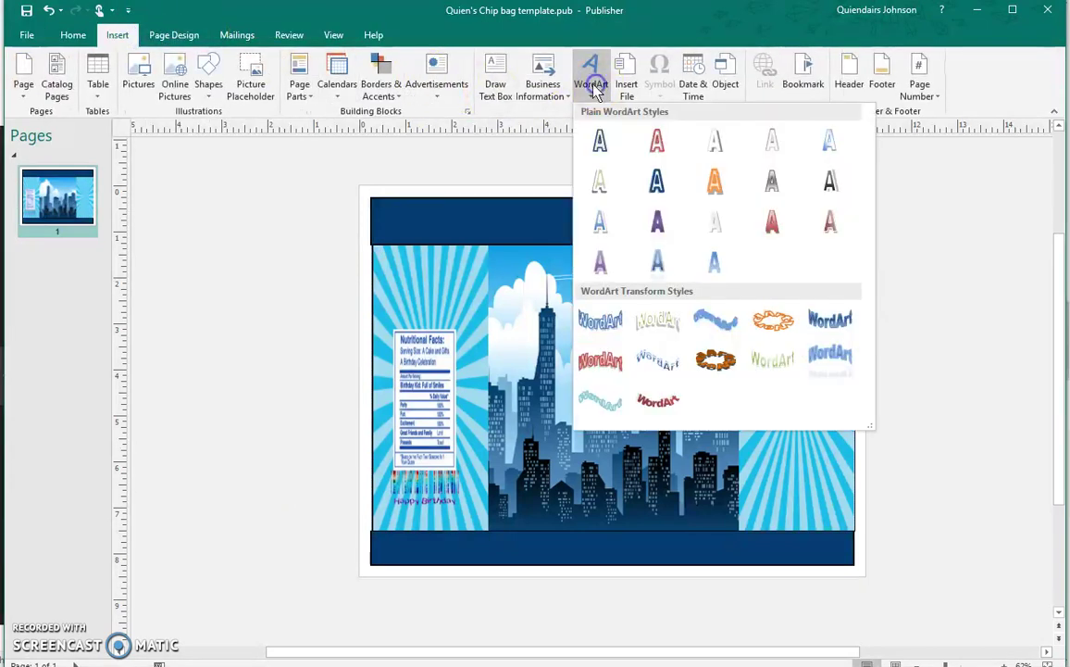
pyautogui.click(658, 182)
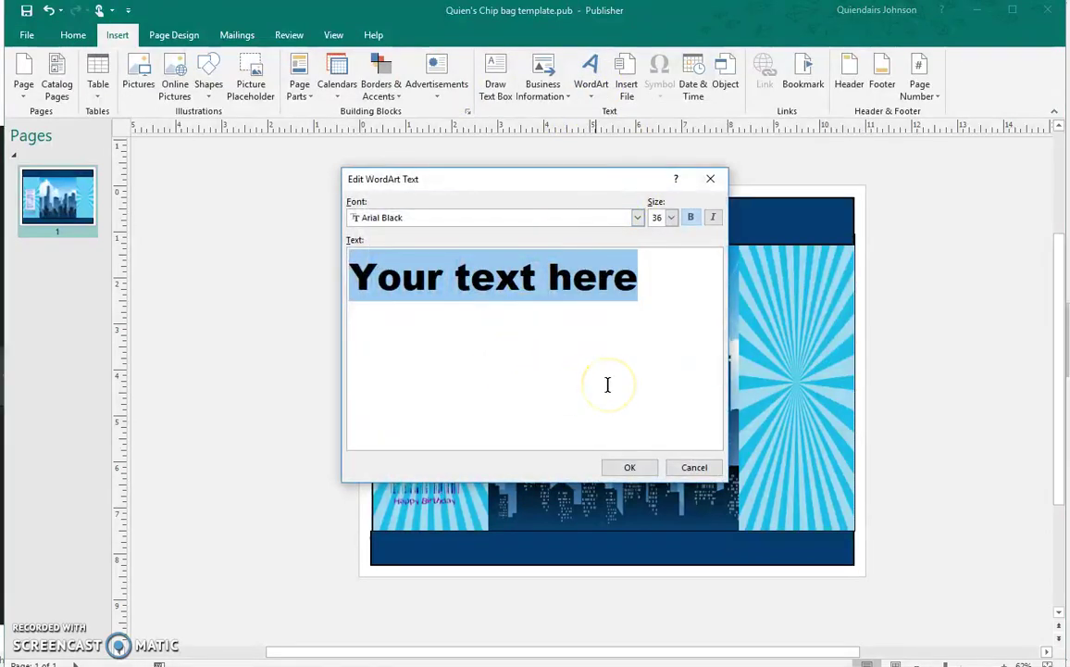
pyautogui.write('Happy Bi')
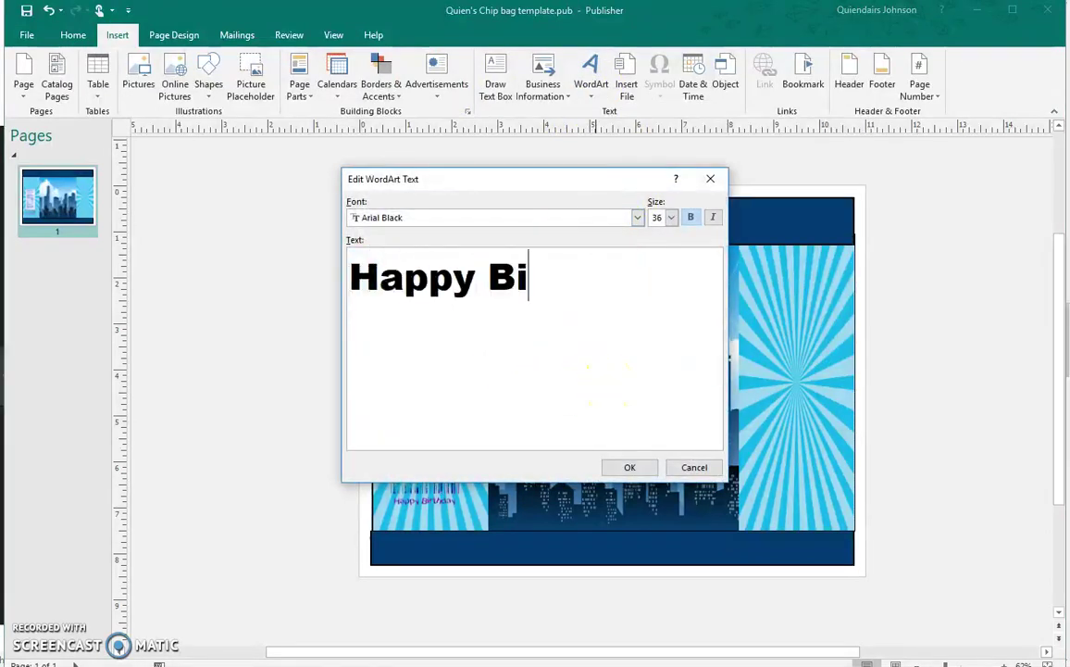
pyautogui.write('rthday King!!!!')
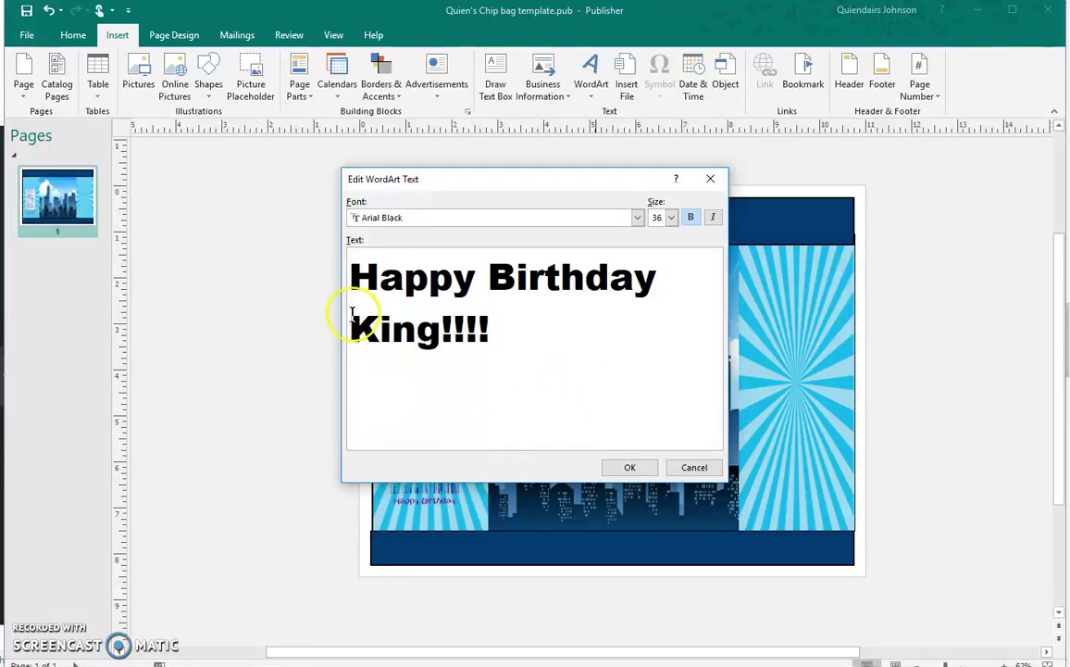
pyautogui.click(351, 326)
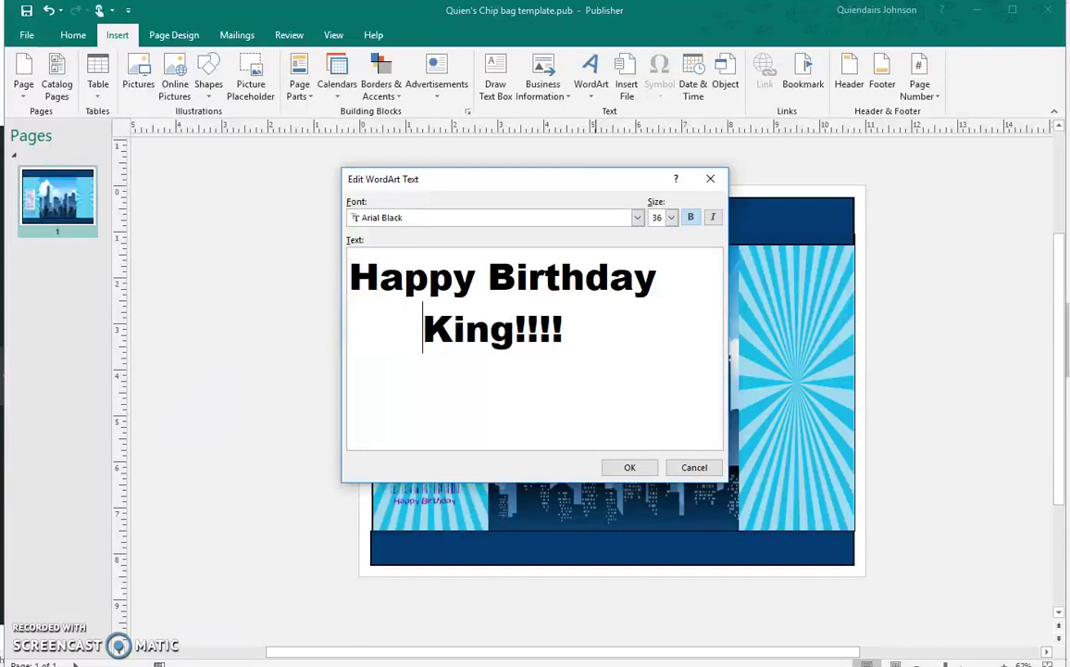
# Set the WordArt font to Berlin Sans FB Demi and move the title atop the skyline
pyautogui.click(637, 217)
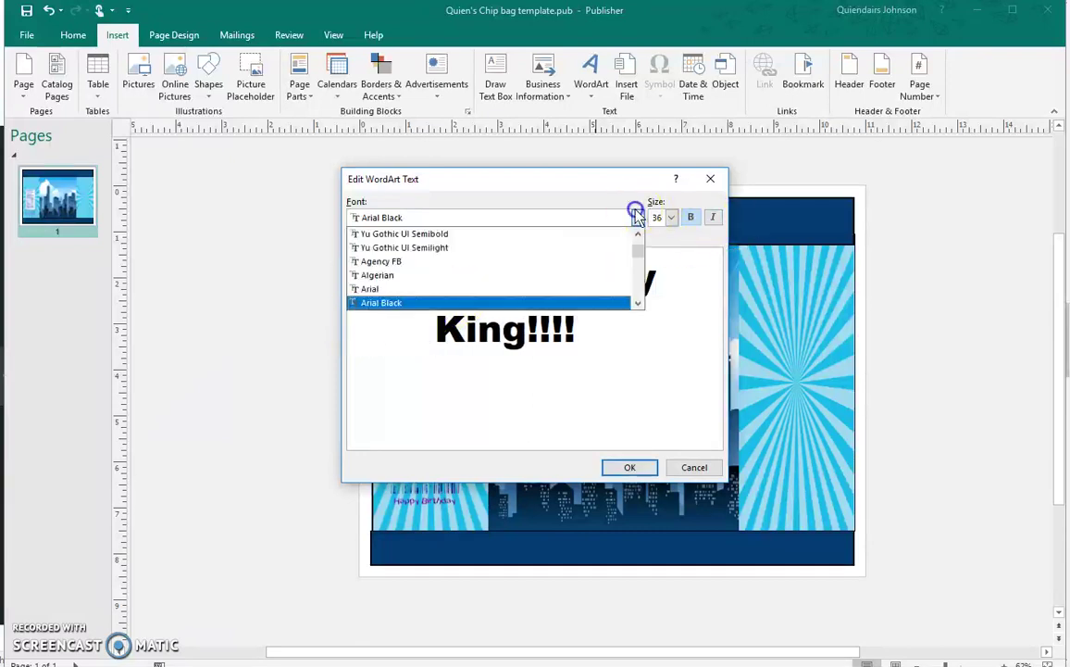
pyautogui.scroll(-2, 568, 275)
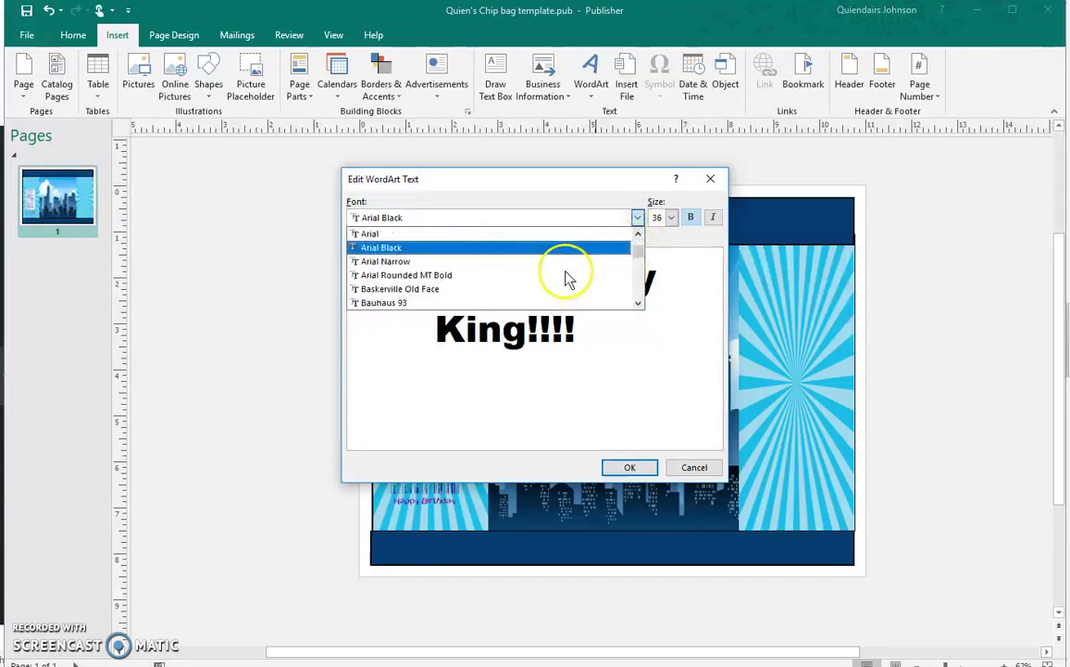
pyautogui.click(546, 288)
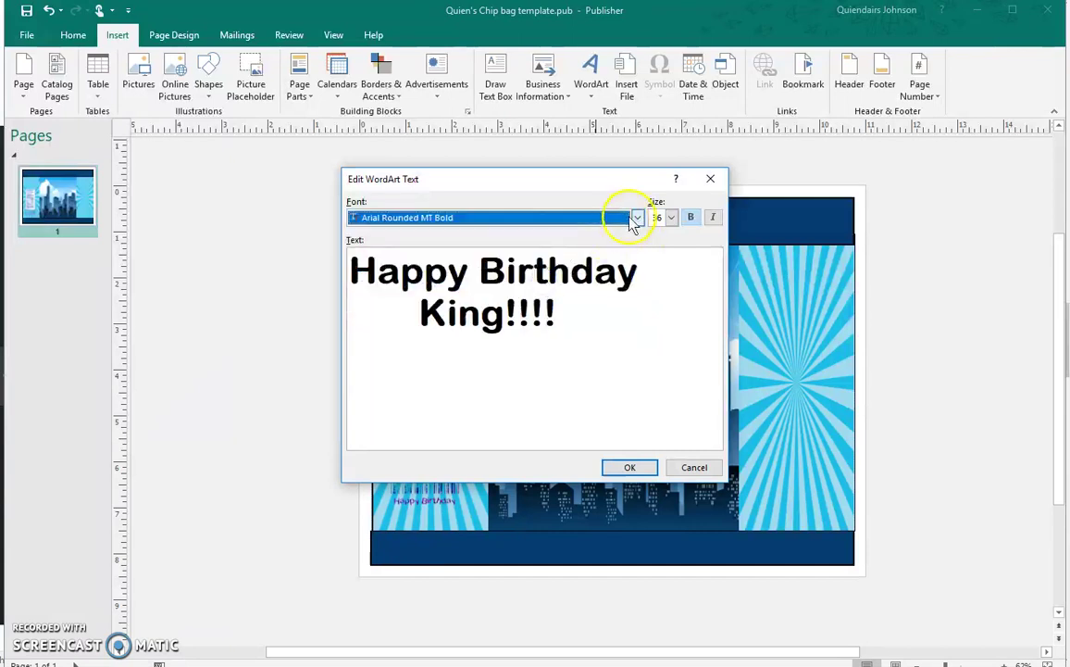
pyautogui.click(637, 216)
pyautogui.scroll(-2, 569, 268)
pyautogui.click(530, 276)
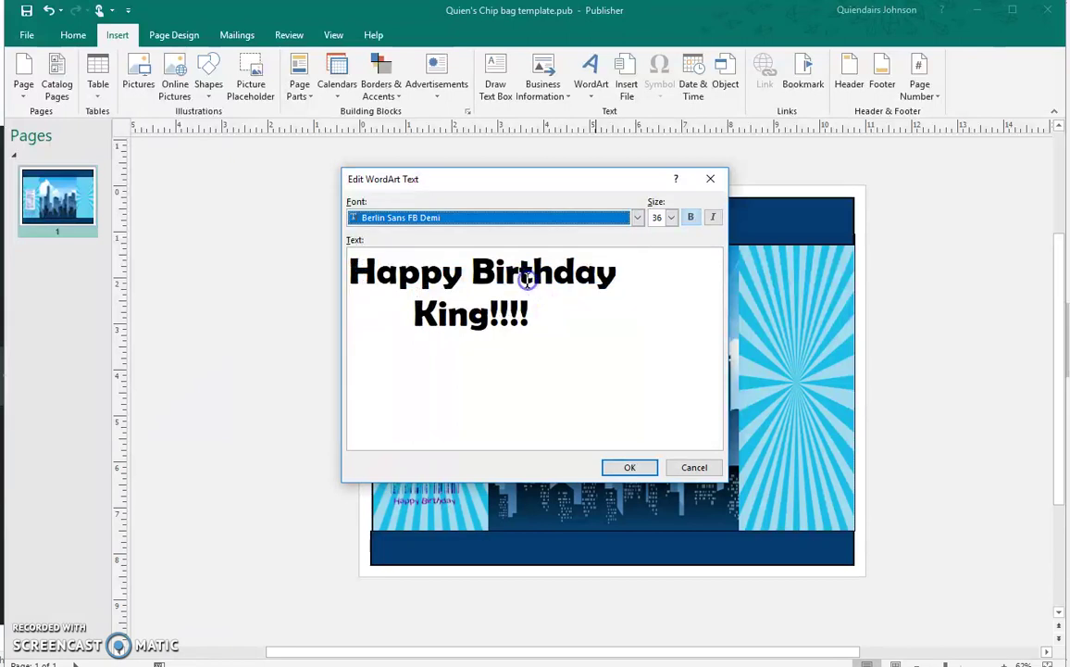
pyautogui.click(630, 468)
pyautogui.moveTo(587, 413); pyautogui.dragTo(626, 315)
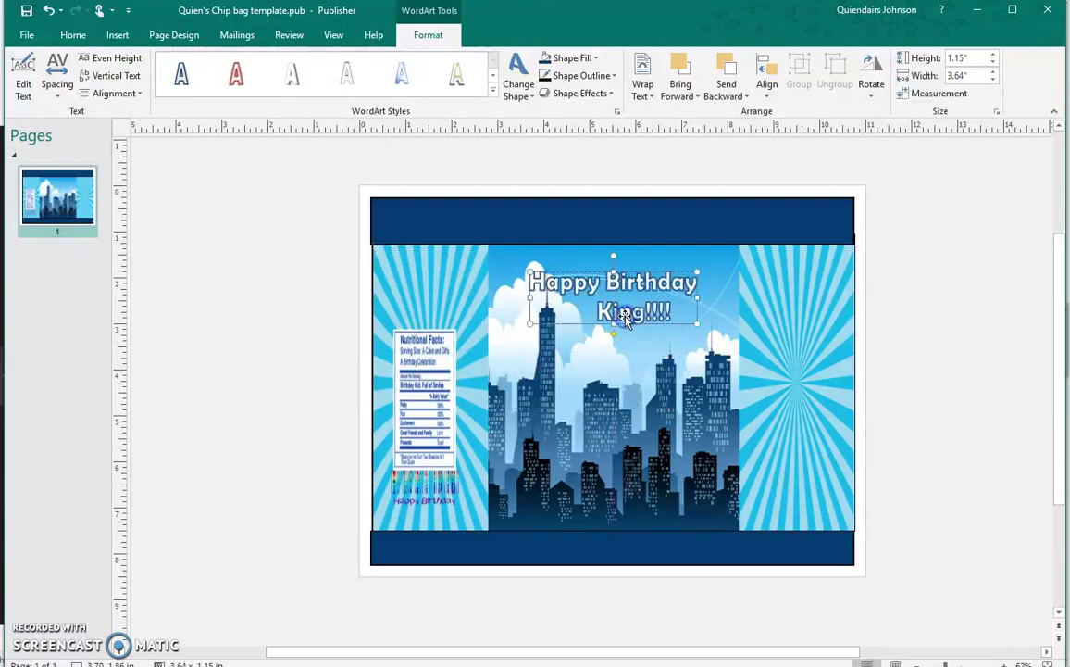
pyautogui.click(945, 309)
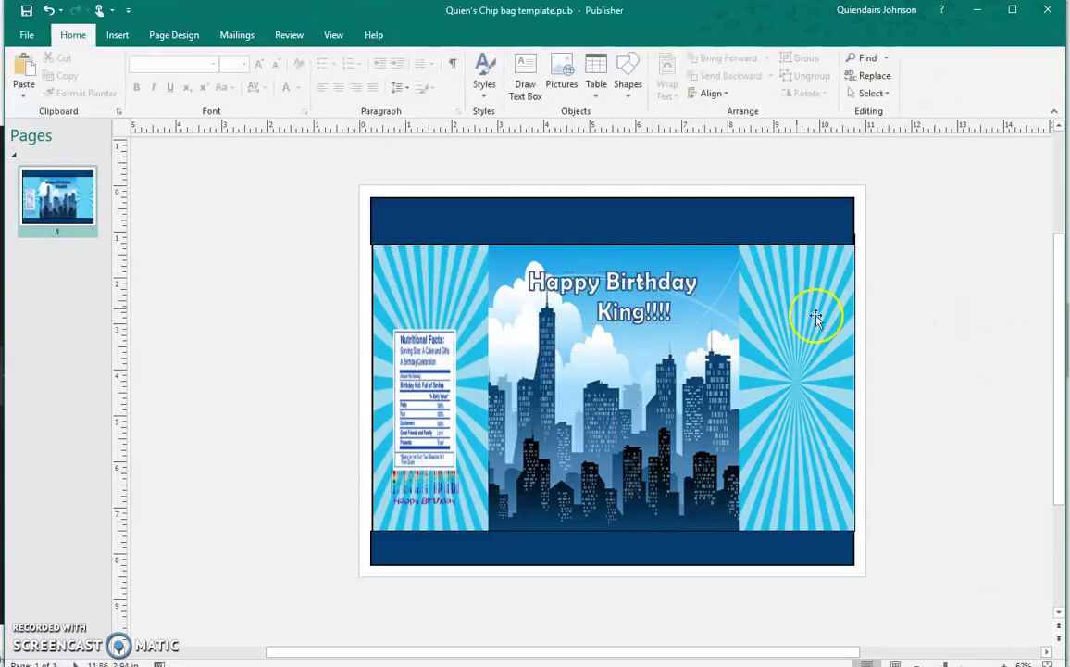
# Insert the Balloons-PNG-HD picture from the Downloads folder
pyautogui.click(123, 34)
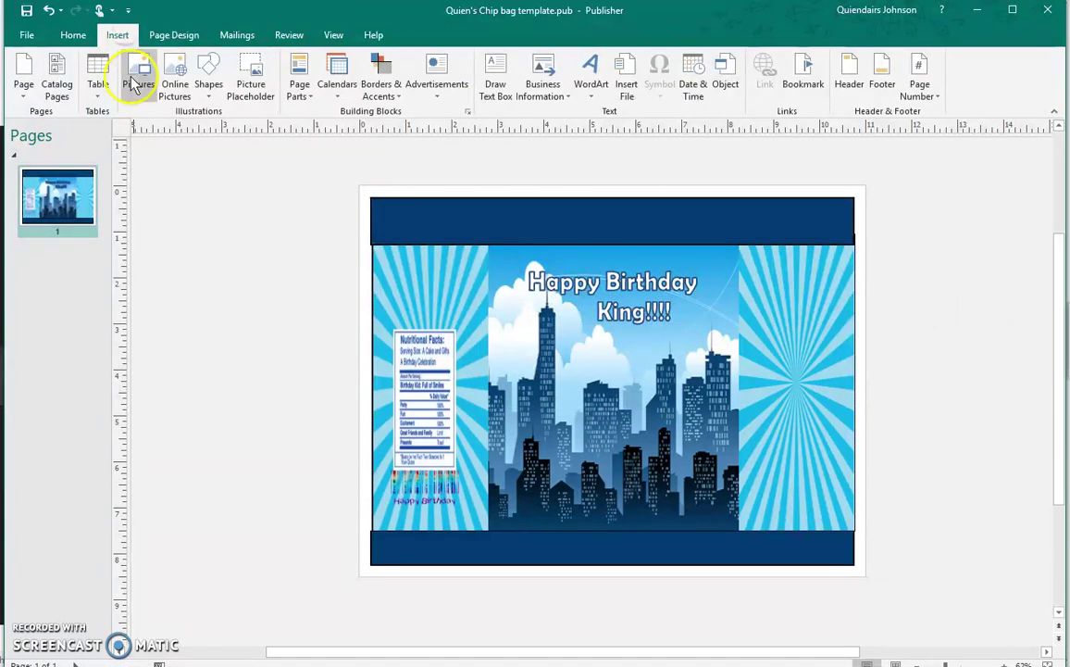
pyautogui.click(134, 74)
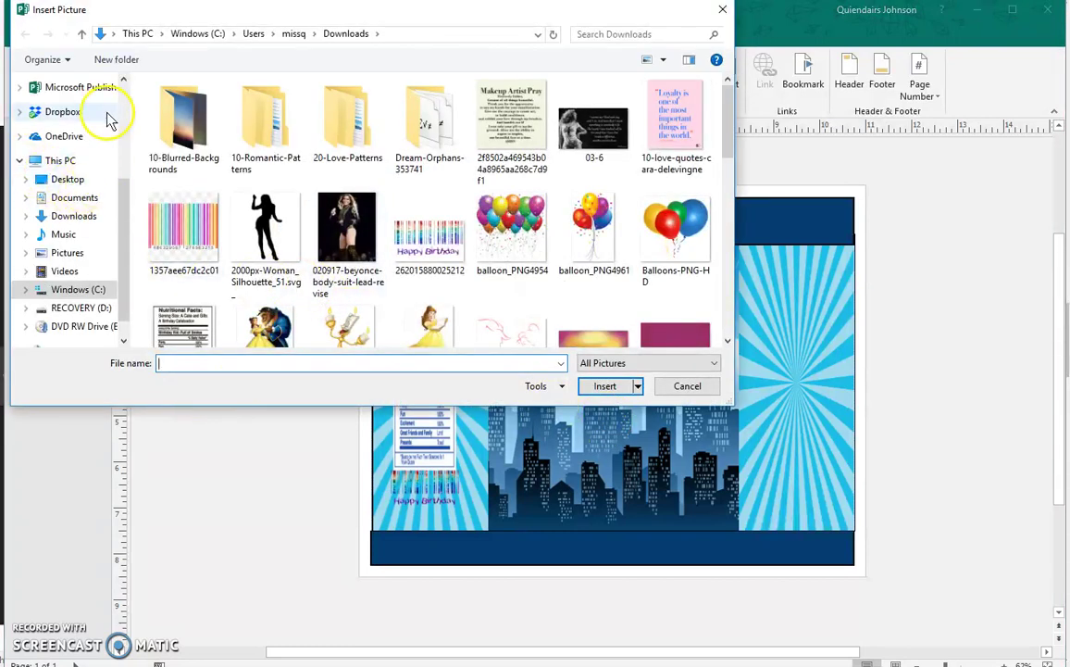
pyautogui.click(681, 246)
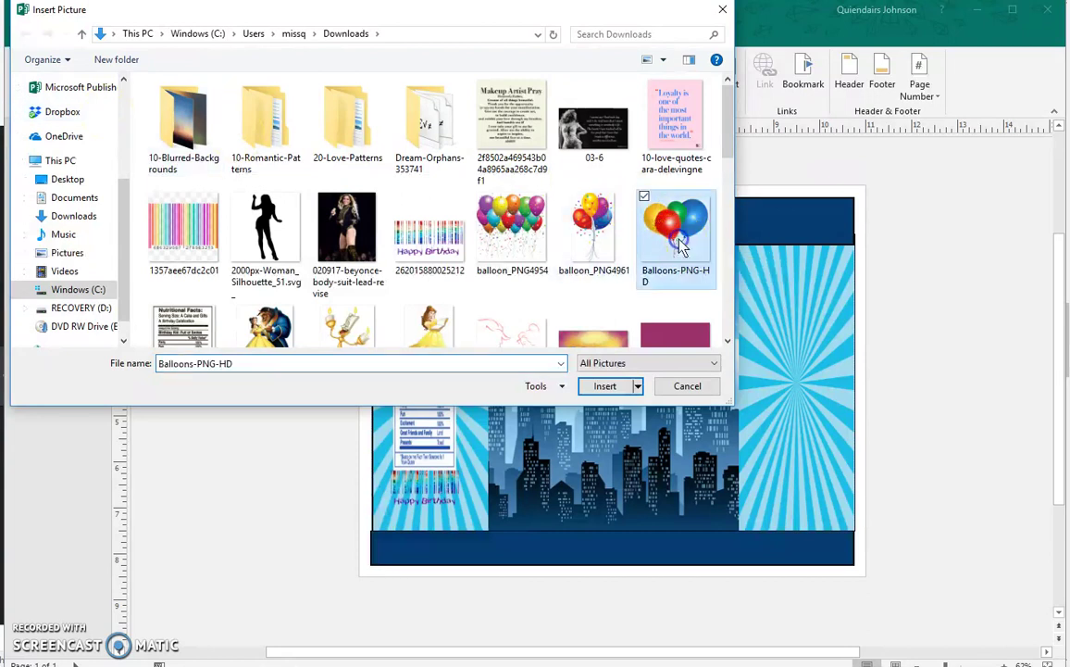
pyautogui.click(599, 383)
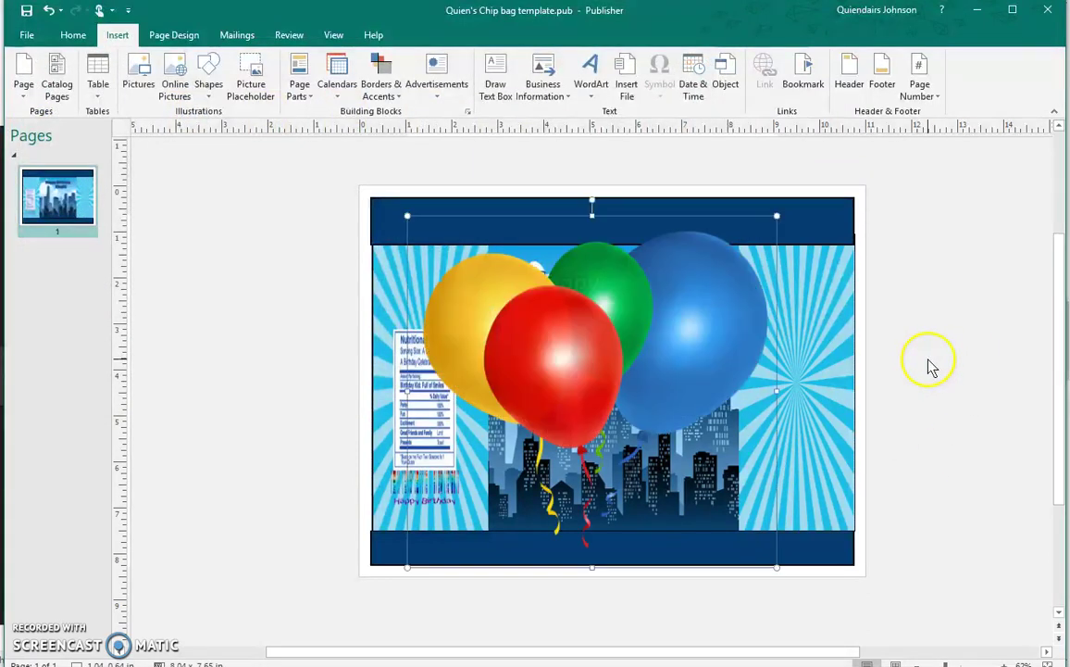
# Resize the balloons to about 1.53 × 2.2 inches at the top of the right sunburst panel
pyautogui.moveTo(619, 359); pyautogui.dragTo(910, 341)
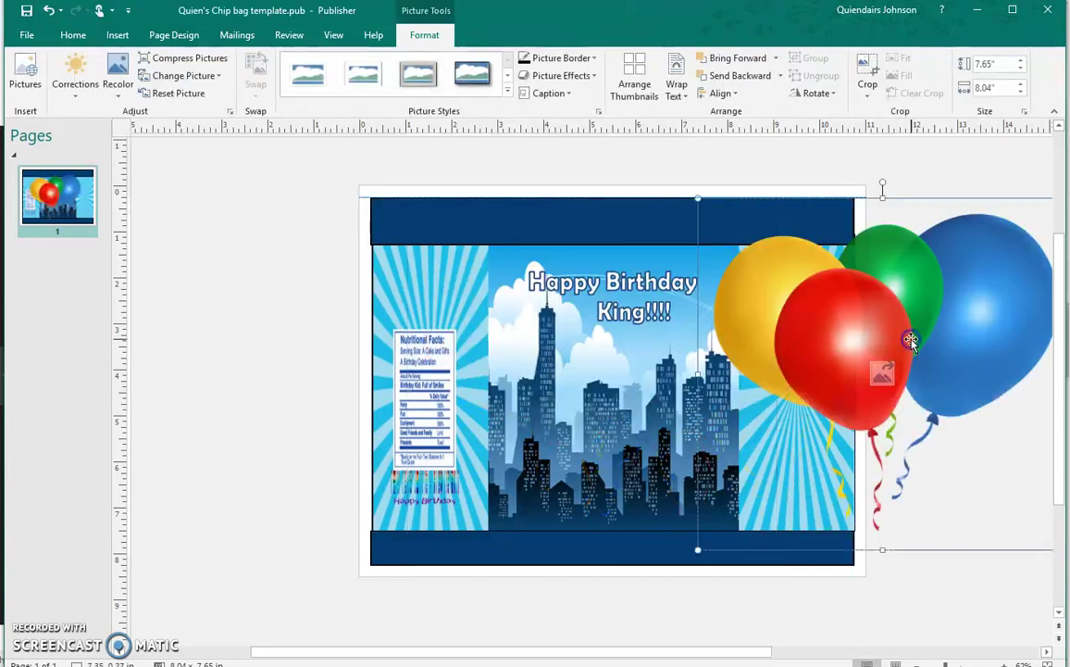
pyautogui.moveTo(839, 358); pyautogui.dragTo(677, 375)
pyautogui.moveTo(906, 562); pyautogui.dragTo(654, 326)
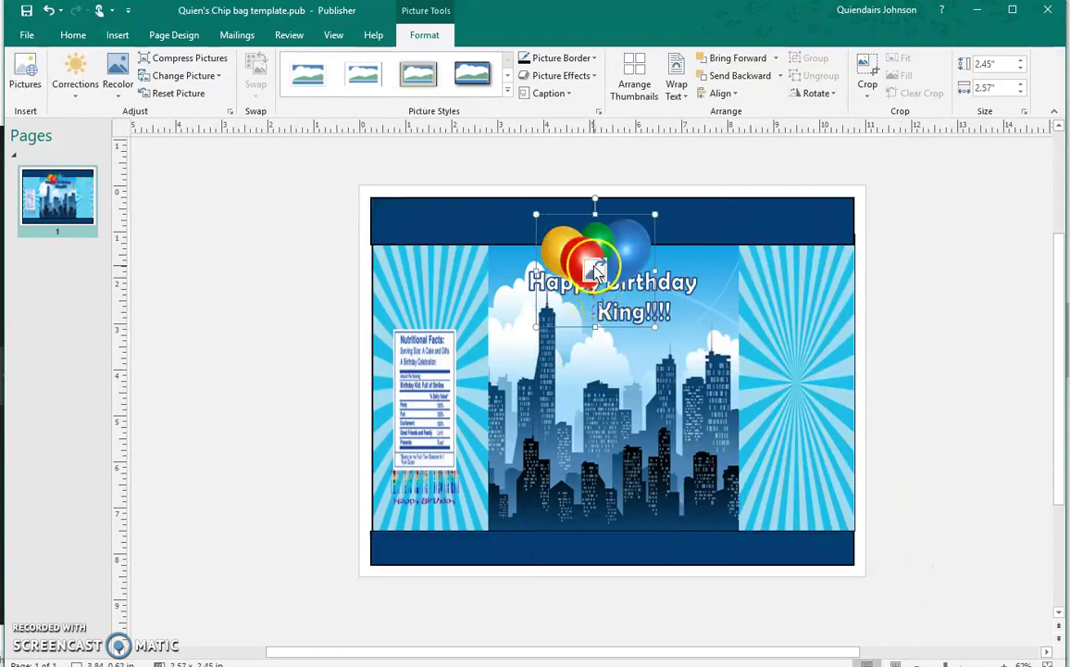
pyautogui.moveTo(596, 270); pyautogui.dragTo(967, 310)
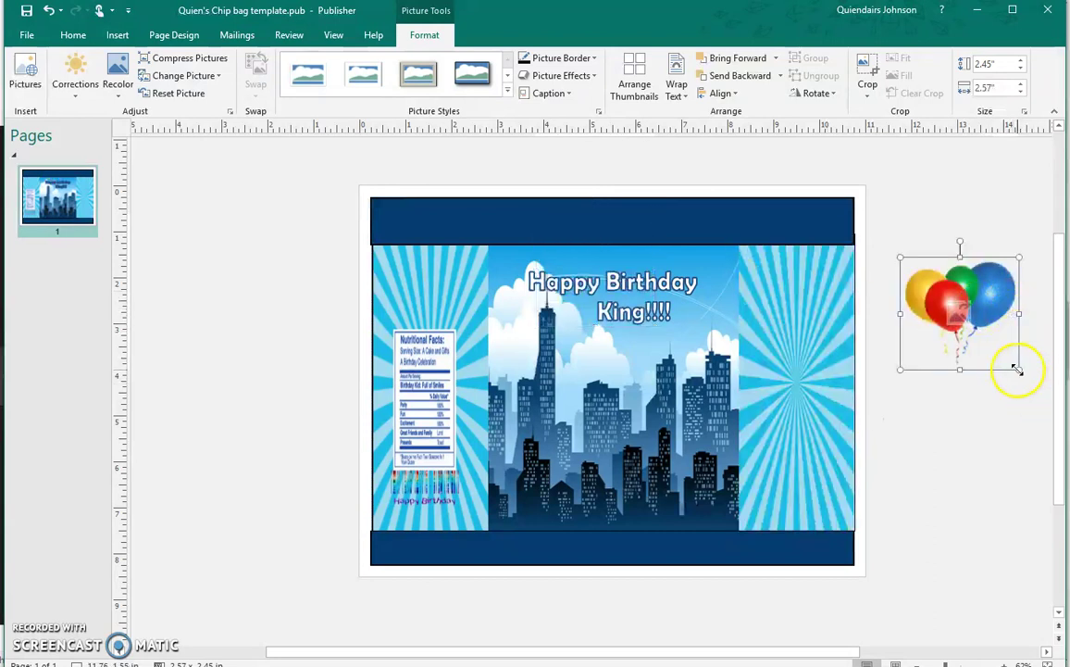
pyautogui.moveTo(1018, 370); pyautogui.dragTo(975, 327)
pyautogui.moveTo(937, 292); pyautogui.dragTo(808, 284)
pyautogui.click(820, 301)
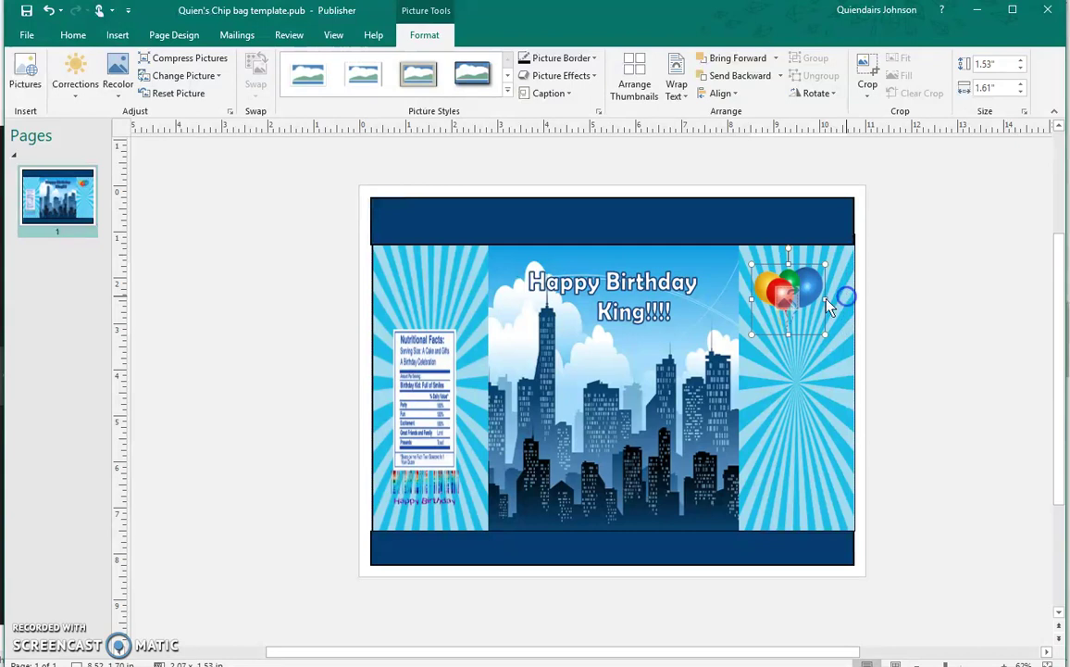
pyautogui.moveTo(830, 308); pyautogui.dragTo(847, 298)
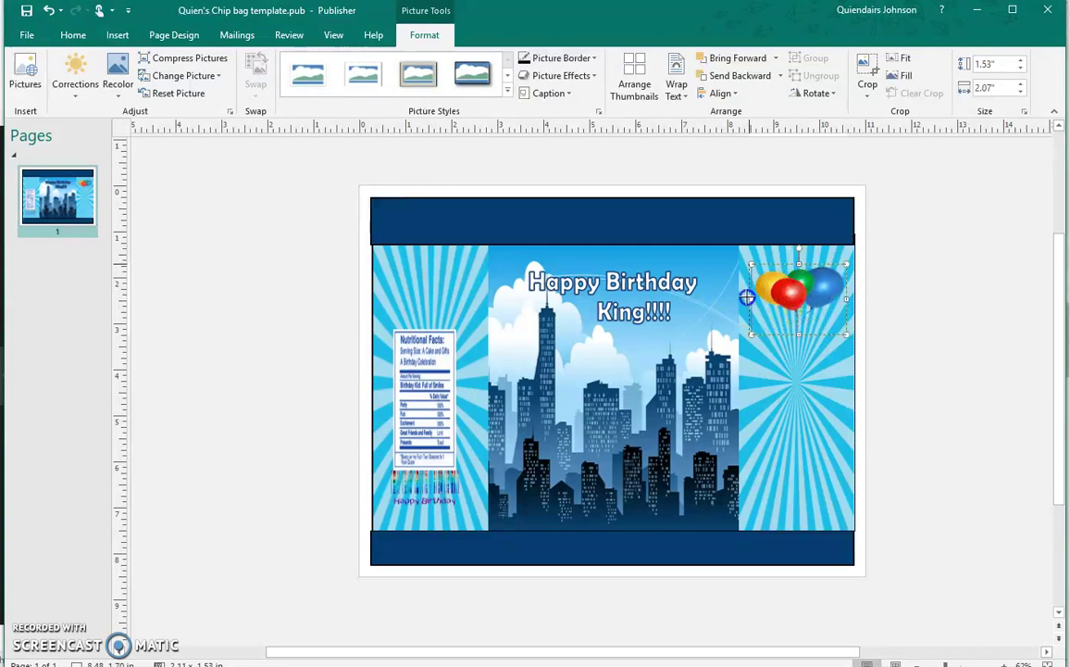
pyautogui.moveTo(738, 297); pyautogui.dragTo(740, 298)
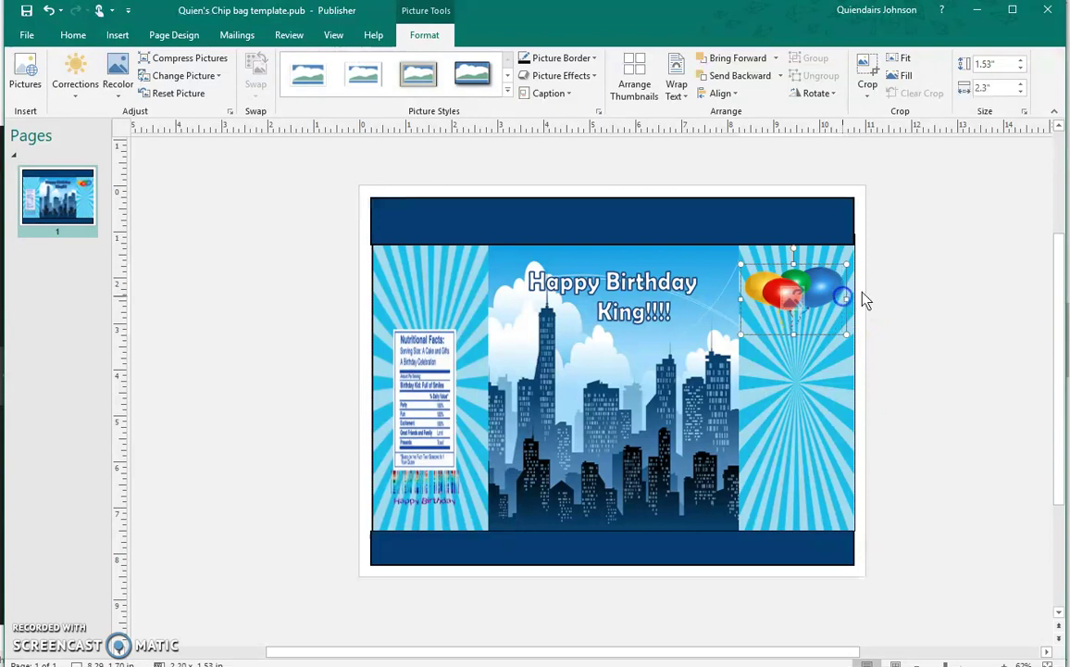
pyautogui.moveTo(865, 299); pyautogui.dragTo(848, 294)
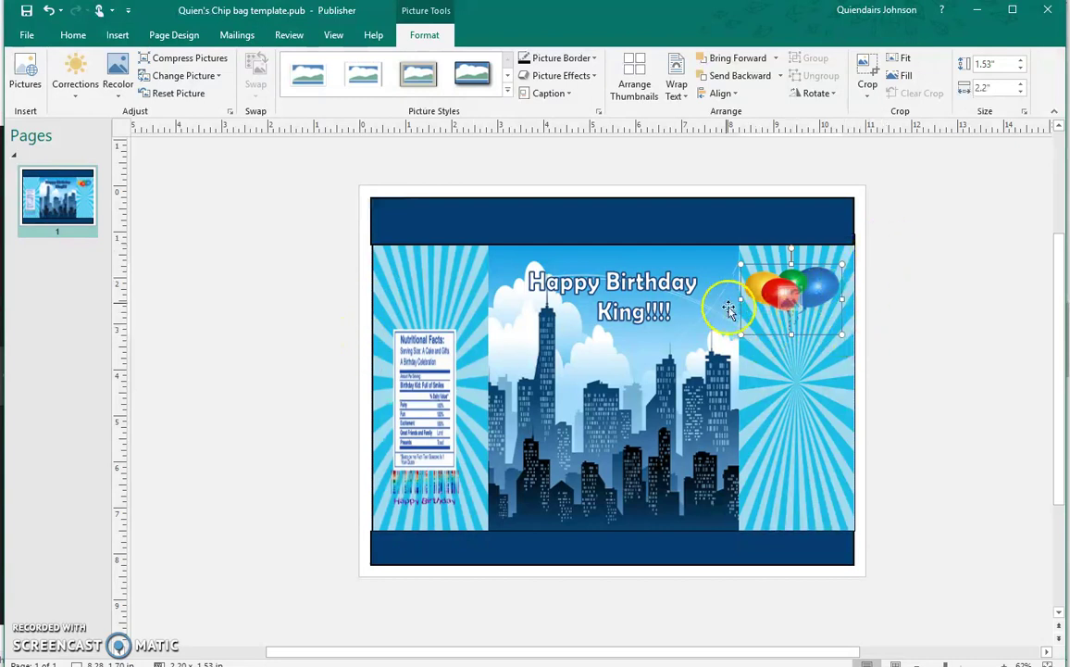
pyautogui.click(910, 353)
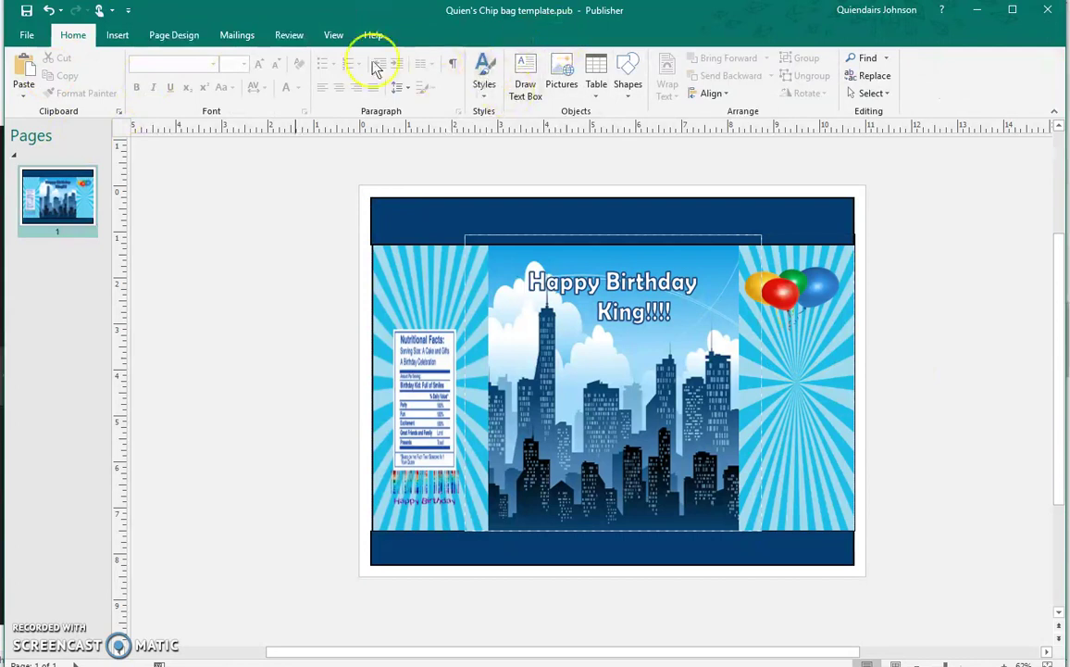
# Create a WordArt reading 'THANK YOU FOR COMING!!!!' on three lines: THANK / YOU FOR / COMING!!!!
pyautogui.click(117, 35)
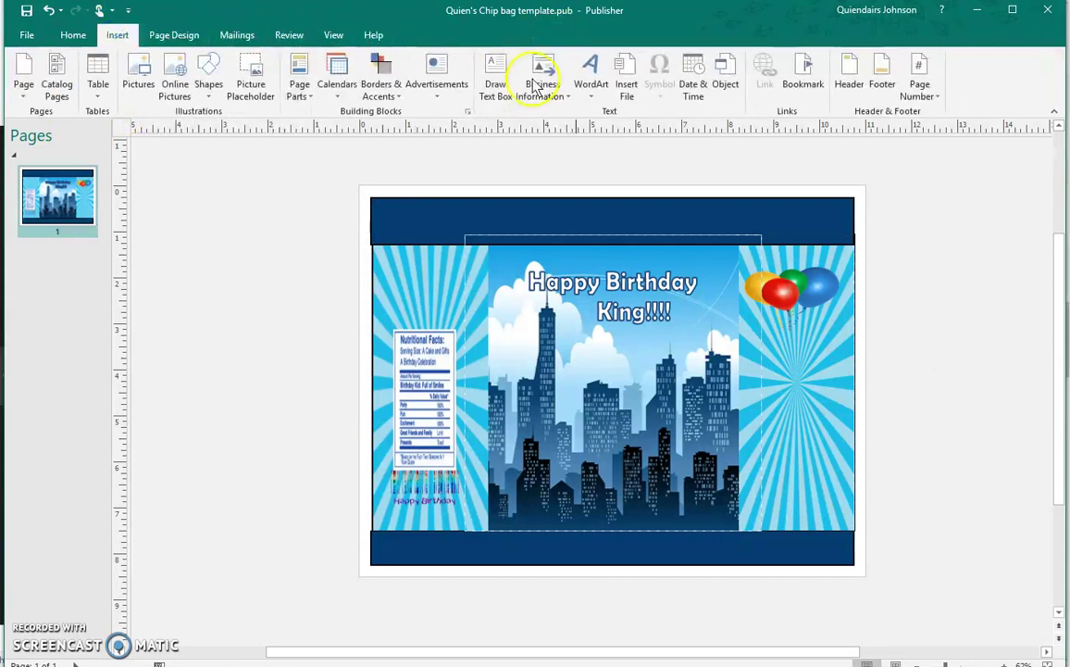
pyautogui.click(601, 78)
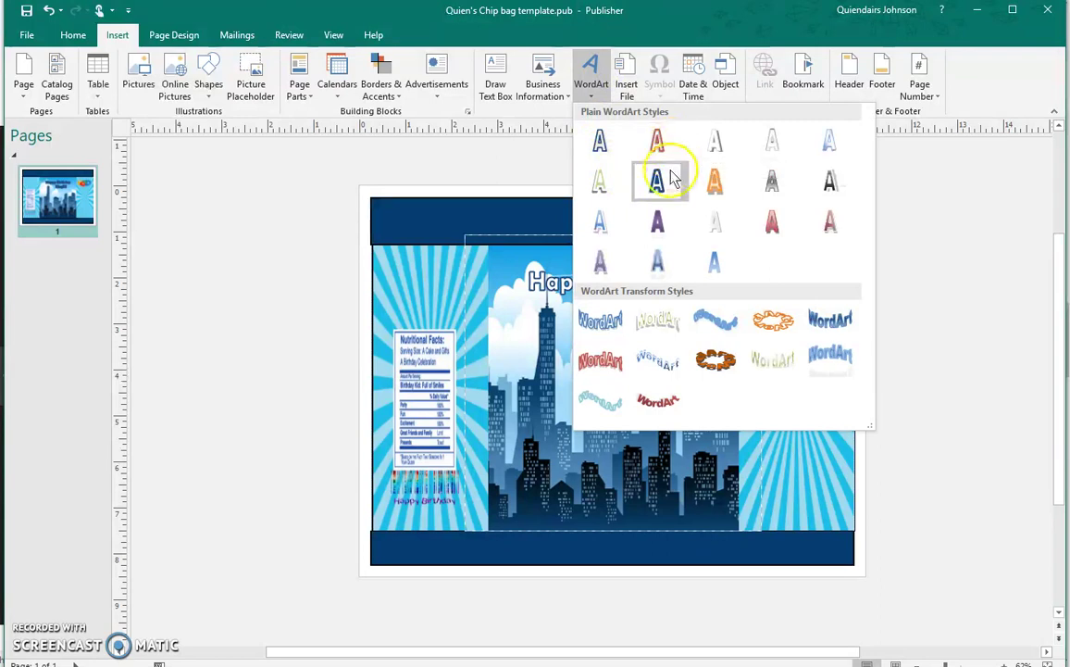
pyautogui.click(656, 196)
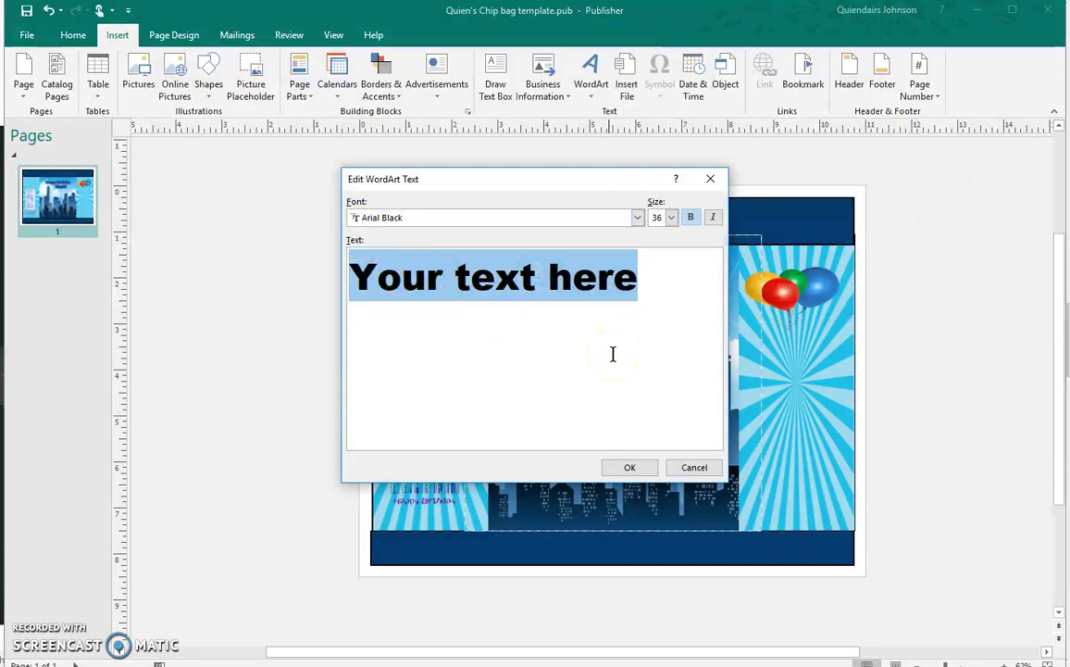
pyautogui.write('THANK')
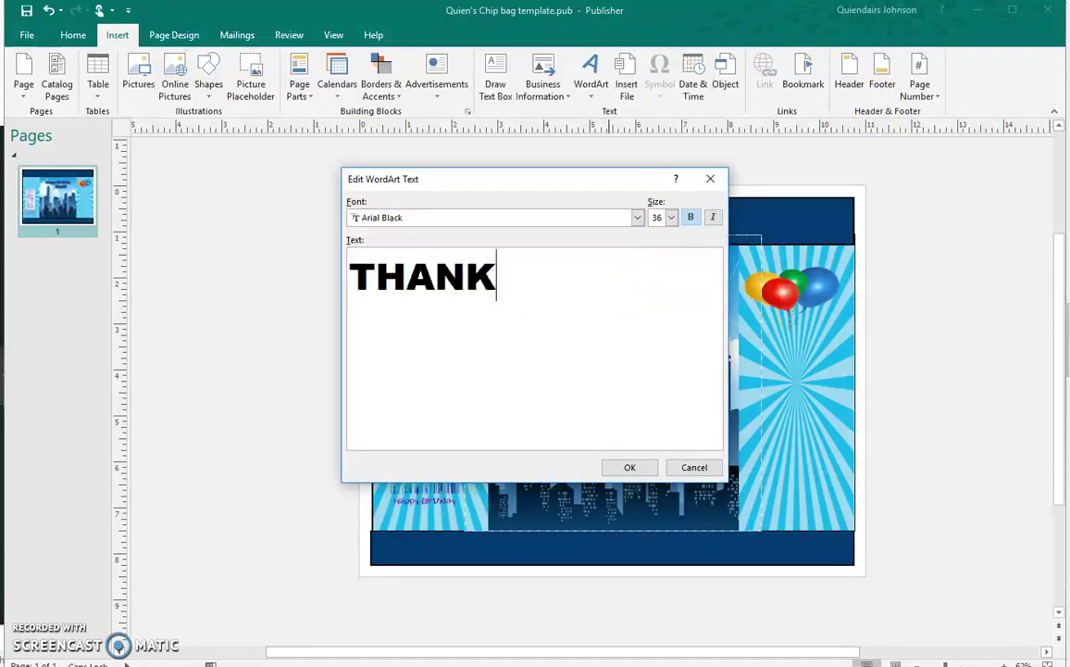
pyautogui.write(' YOU ')
pyautogui.write('FOR COMING')
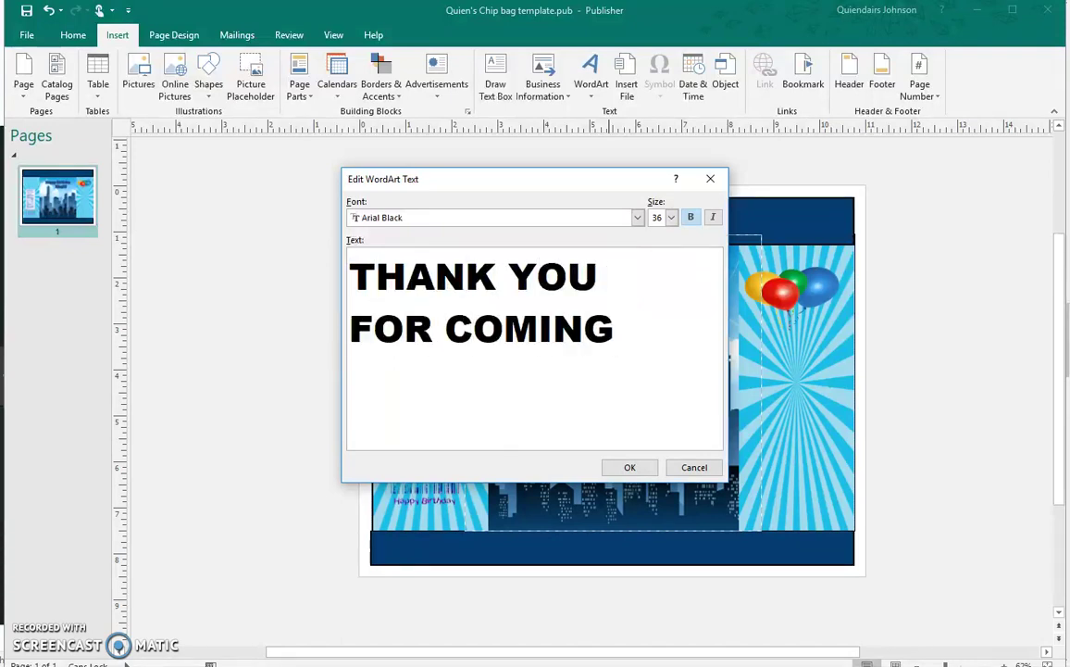
pyautogui.click(443, 322)
pyautogui.press('Return')
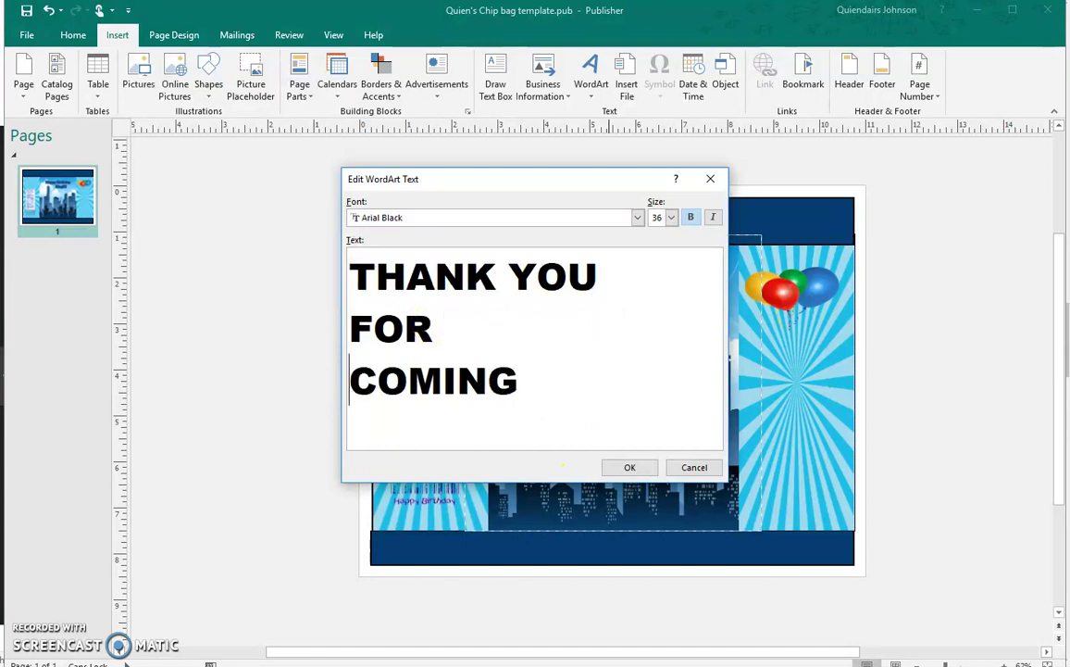
pyautogui.click(508, 275)
pyautogui.press('Return')
pyautogui.click(350, 376)
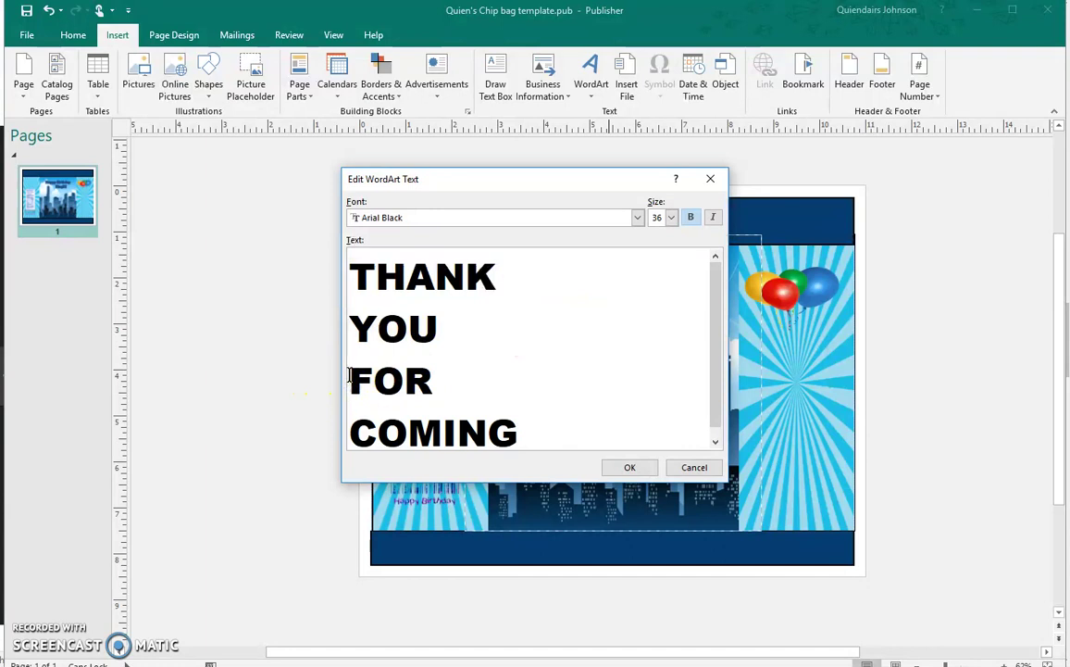
pyautogui.press('BackSpace')
pyautogui.click(359, 383)
pyautogui.click(598, 399)
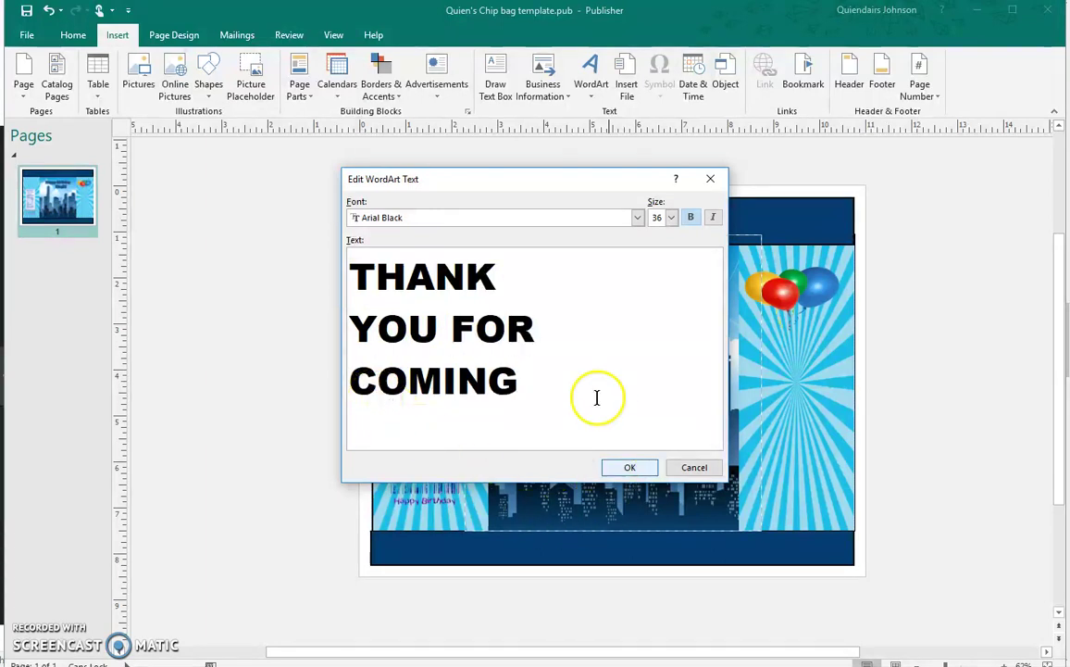
pyautogui.write('!!!!')
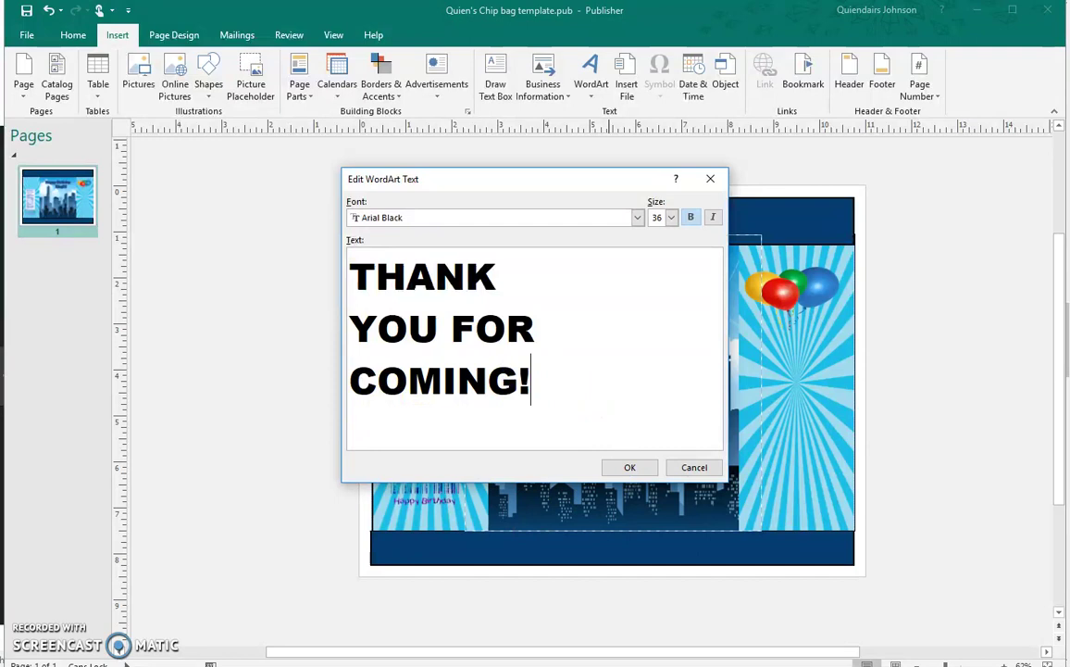
# Set the thank-you text to Agency FB and place it in the right panel below the balloons
pyautogui.click(637, 217)
pyautogui.click(551, 263)
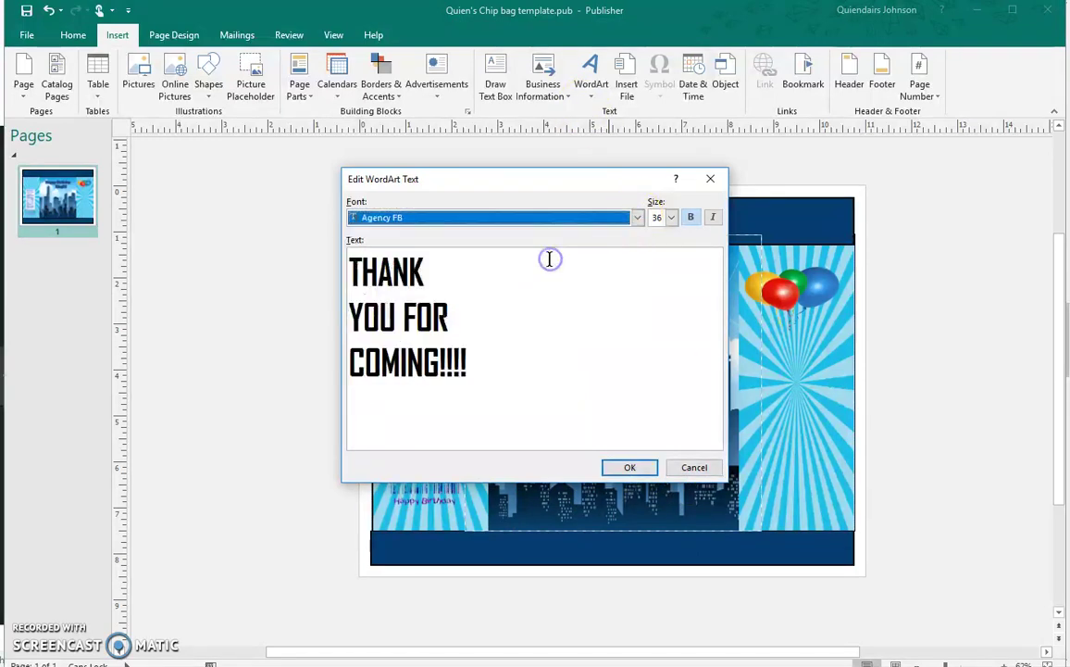
pyautogui.click(631, 467)
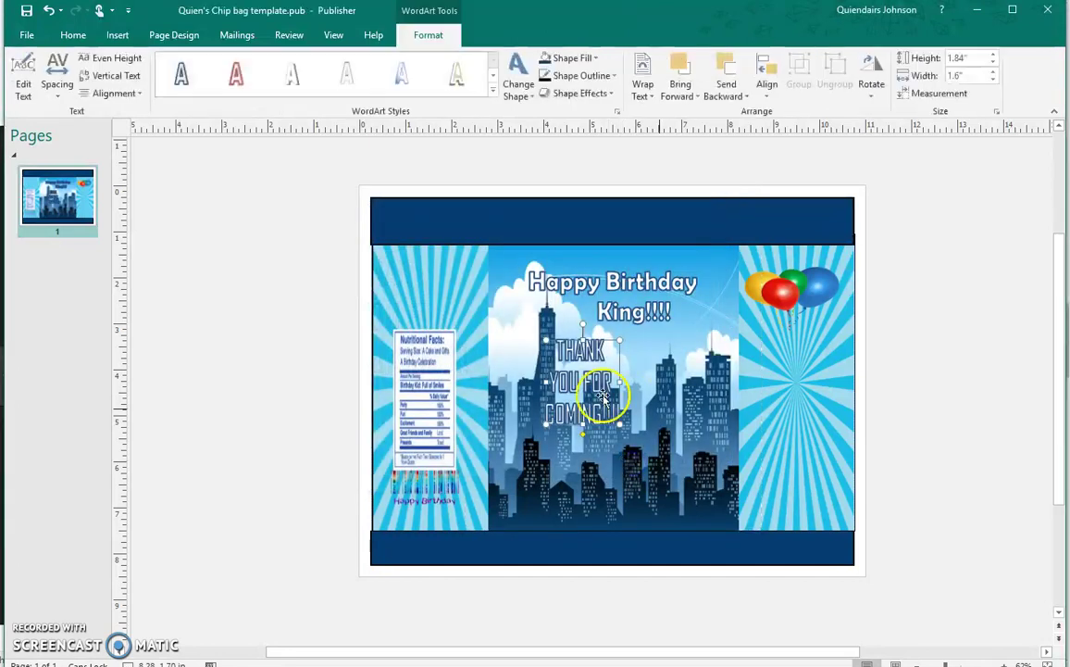
pyautogui.moveTo(602, 394); pyautogui.dragTo(812, 404)
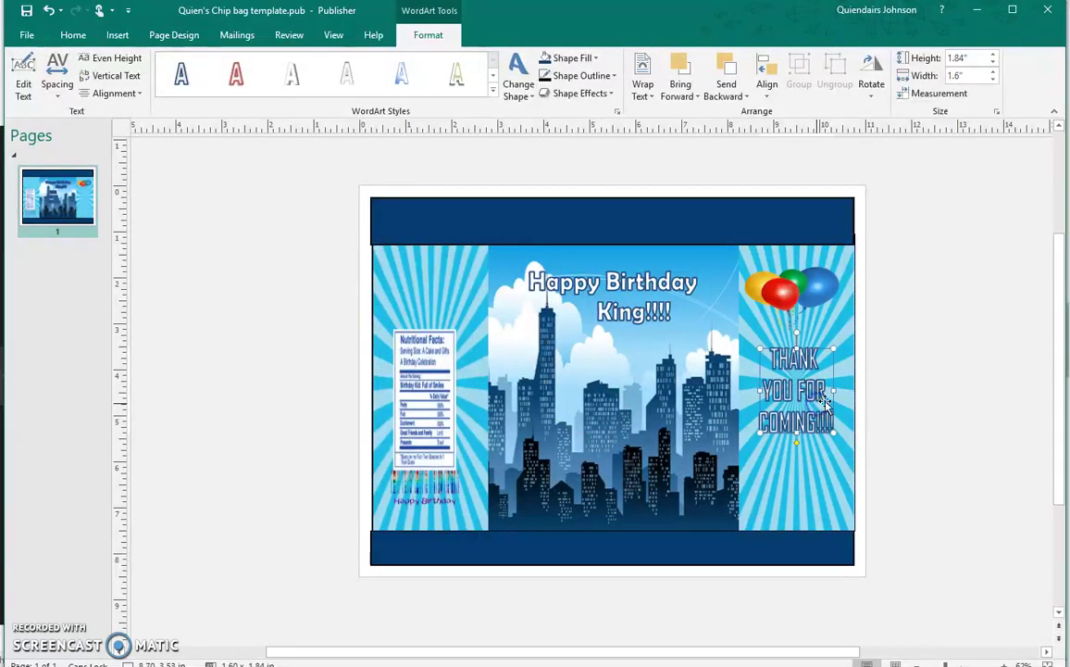
pyautogui.click(889, 387)
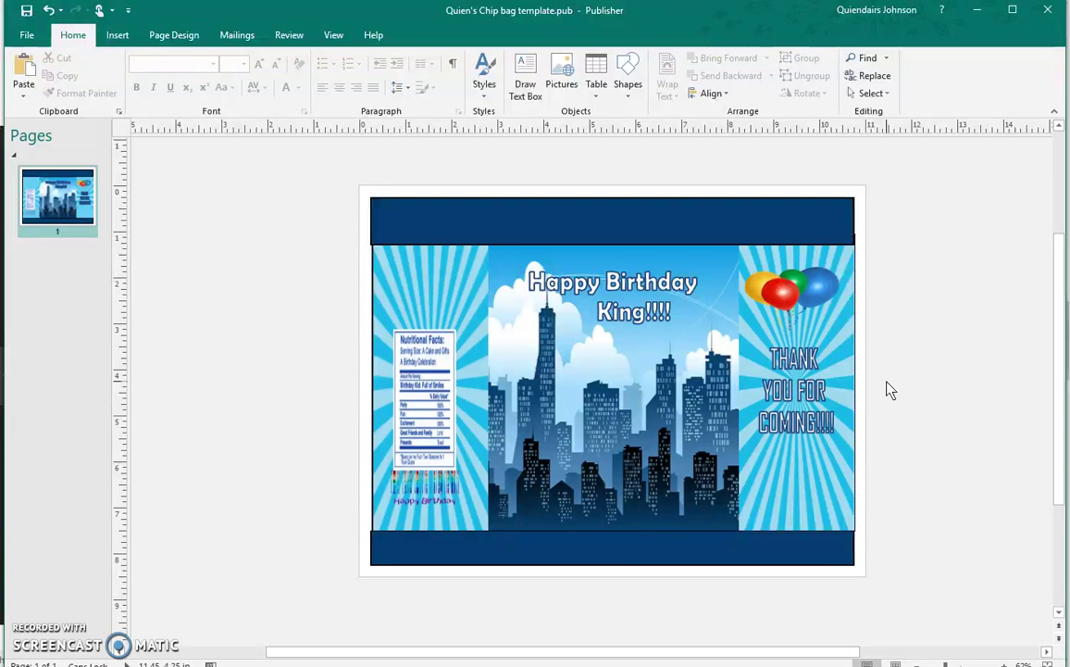
pyautogui.click(676, 211)
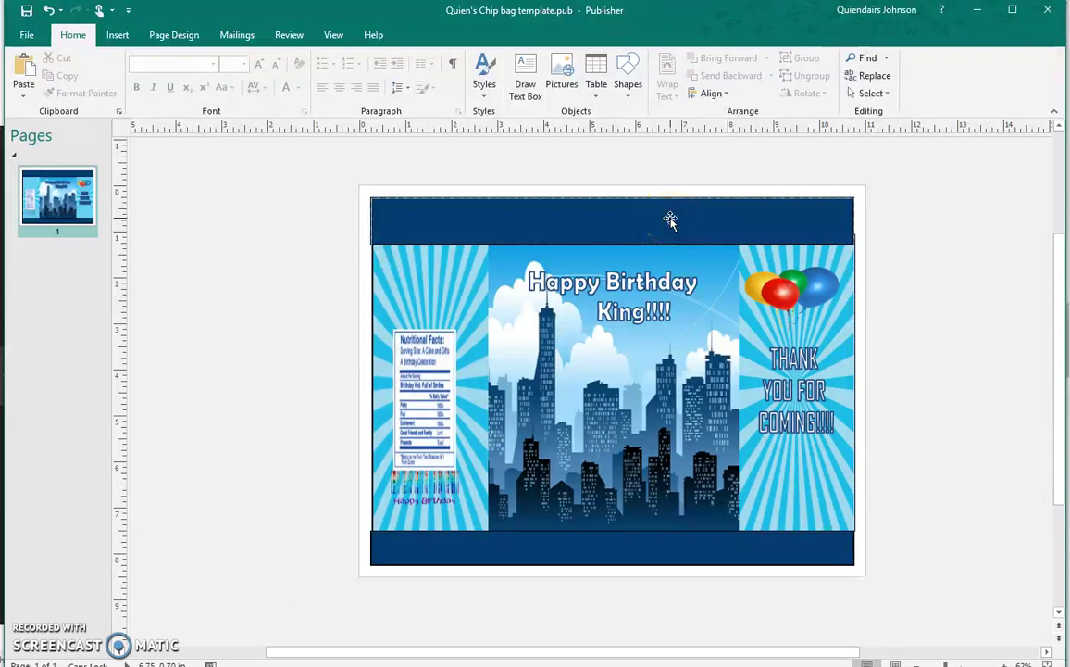
pyautogui.click(669, 219)
pyautogui.click(613, 245)
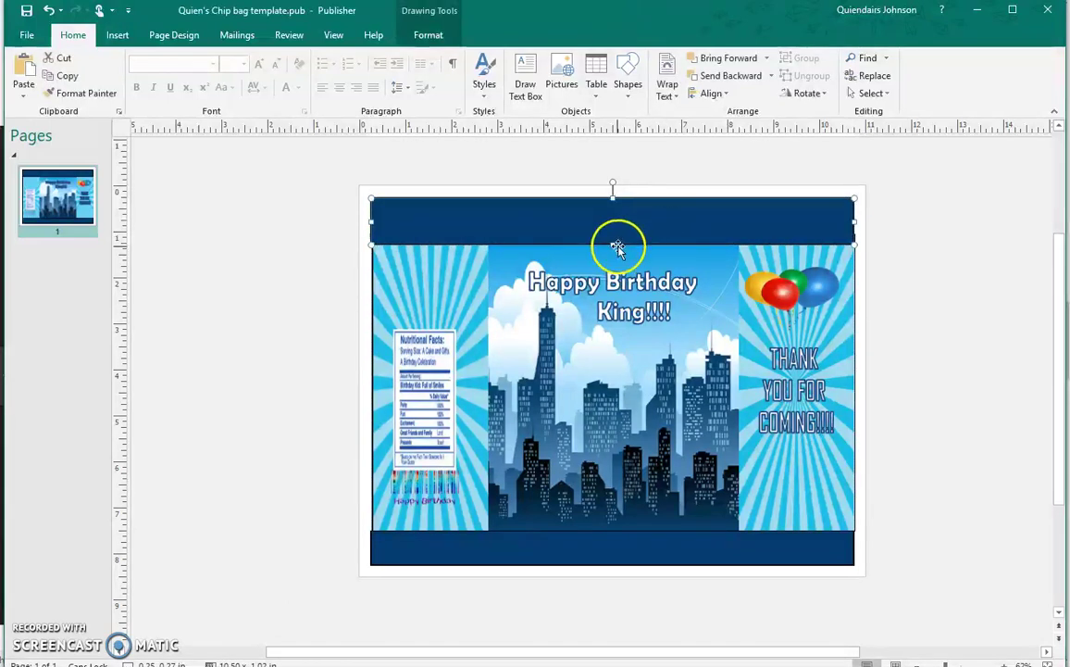
pyautogui.click(302, 230)
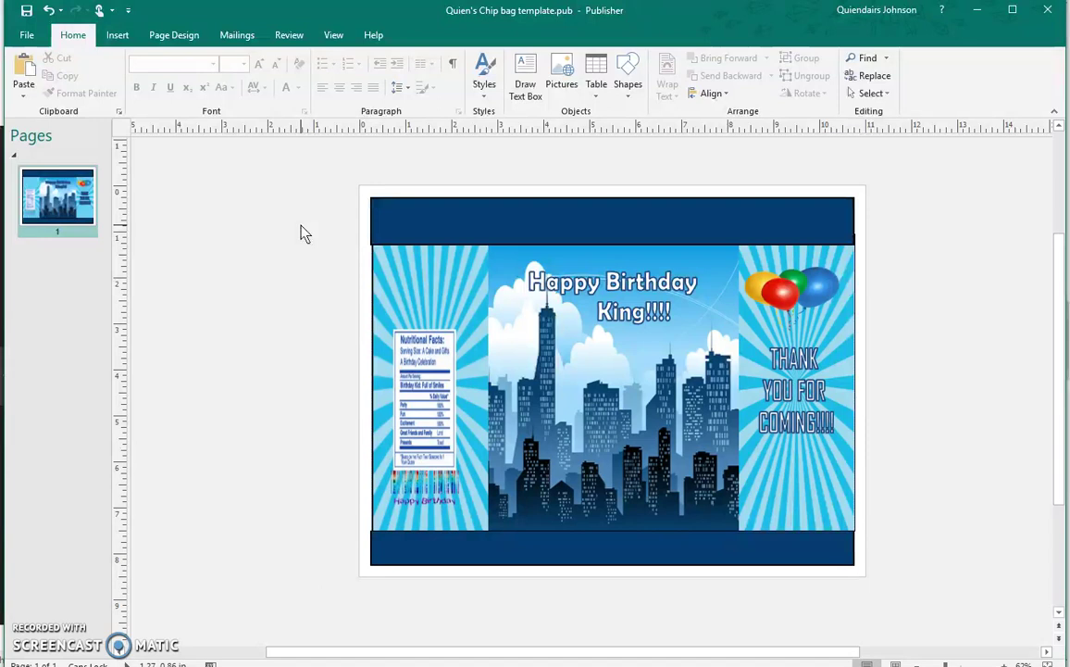
pyautogui.click(210, 420)
pyautogui.scroll(-1, 212, 421)
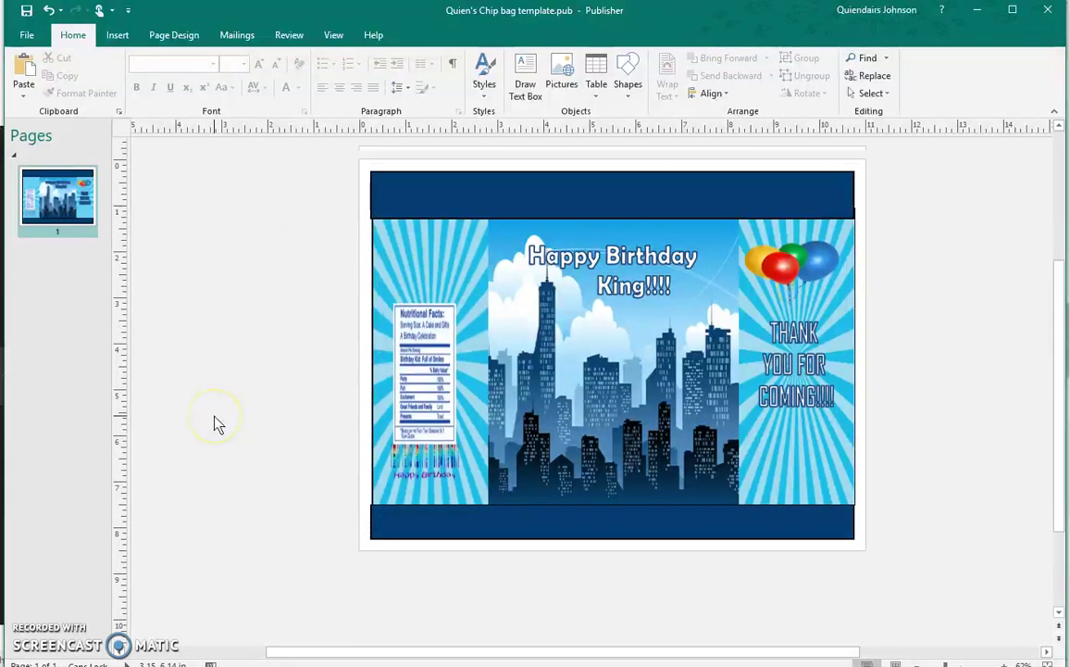
pyautogui.scroll(1, 215, 423)
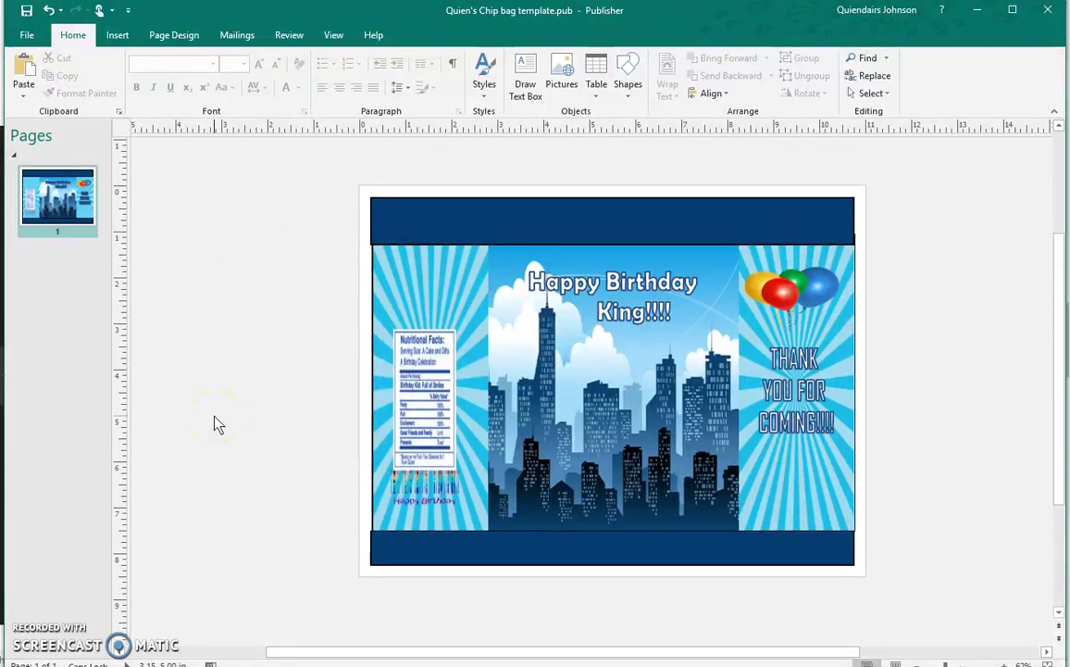
pyautogui.moveTo(215, 424)
pyautogui.mouseDown()
pyautogui.moveTo(205, 406)
pyautogui.moveTo(219, 355)
pyautogui.mouseUp()
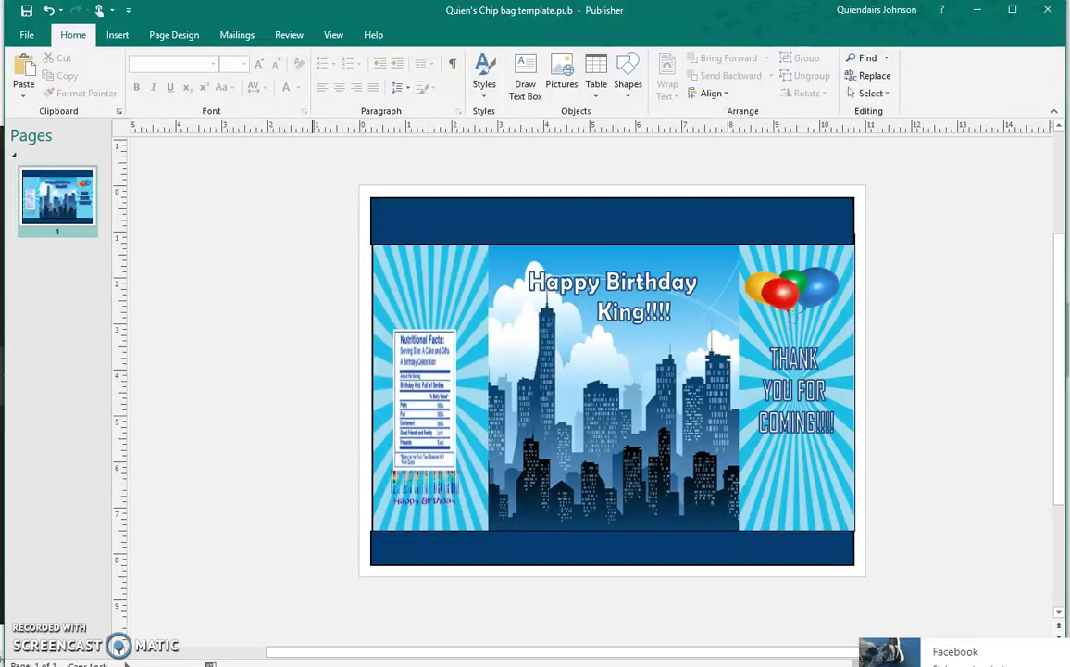
pyautogui.hotkey('alt', 'Tab')
# In the browser, change the Google Images search to 'superhero png images'
pyautogui.click(606, 225)
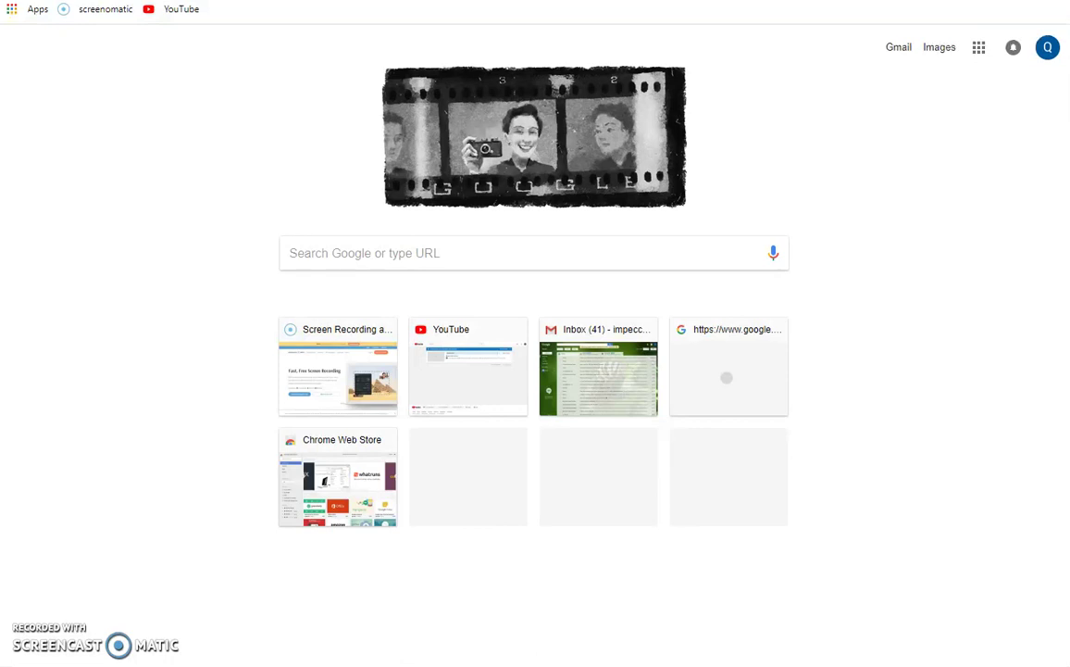
pyautogui.hotkey('ctrl', 'w')
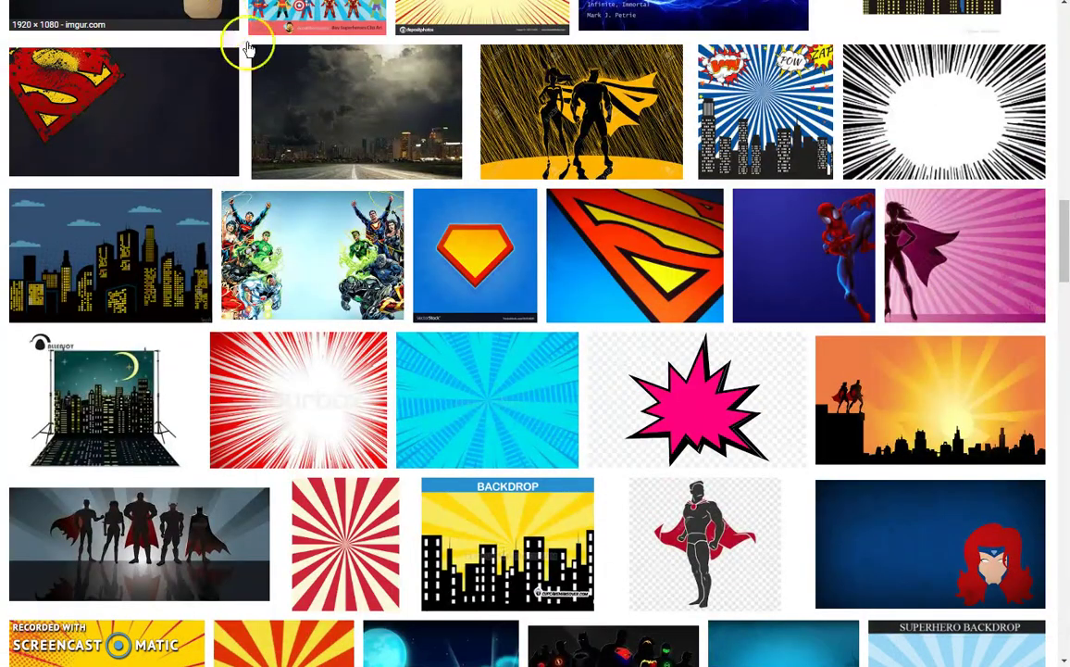
pyautogui.scroll(12, 458, 267)
pyautogui.scroll(5, 458, 268)
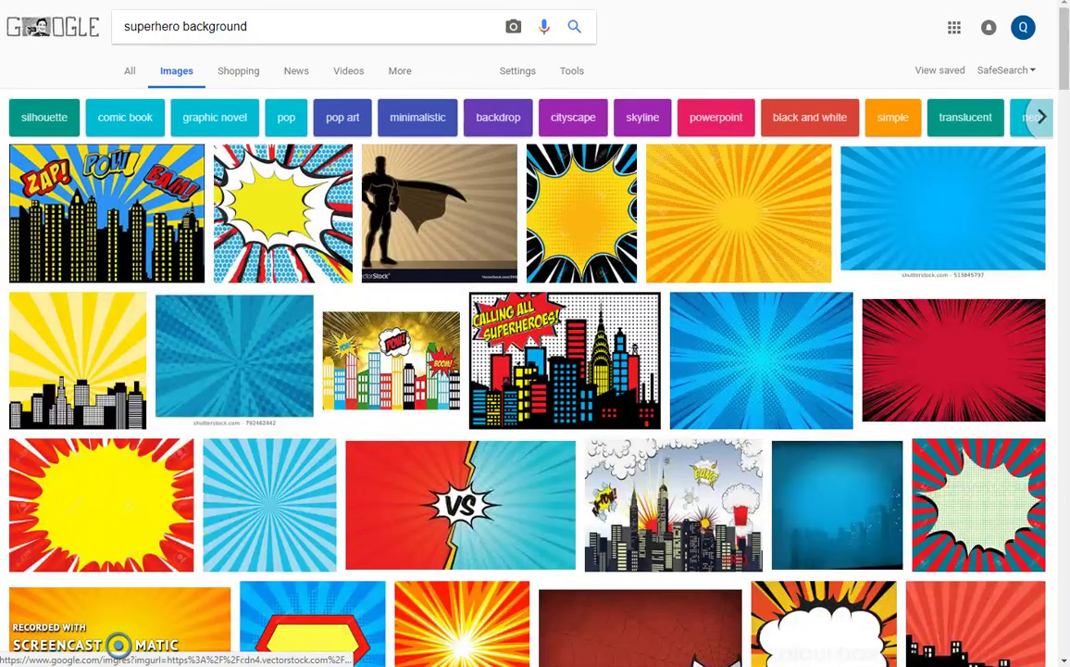
pyautogui.doubleClick(205, 28)
pyautogui.click(205, 29)
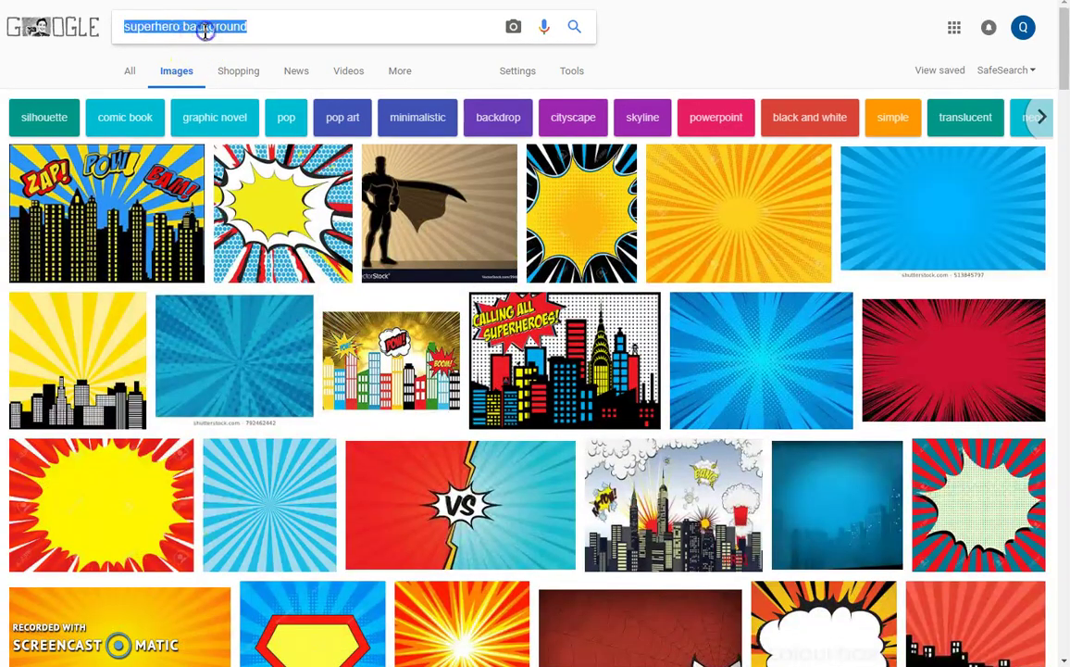
pyautogui.click(263, 28)
pyautogui.press('BackSpace')
pyautogui.press('BackSpace')
pyautogui.press('BackSpace')
pyautogui.press('BackSpace')
pyautogui.press('BackSpace')
pyautogui.press('BackSpace')
pyautogui.press('BackSpace')
pyautogui.press('BackSpace')
pyautogui.press('BackSpace')
pyautogui.press('BackSpace')
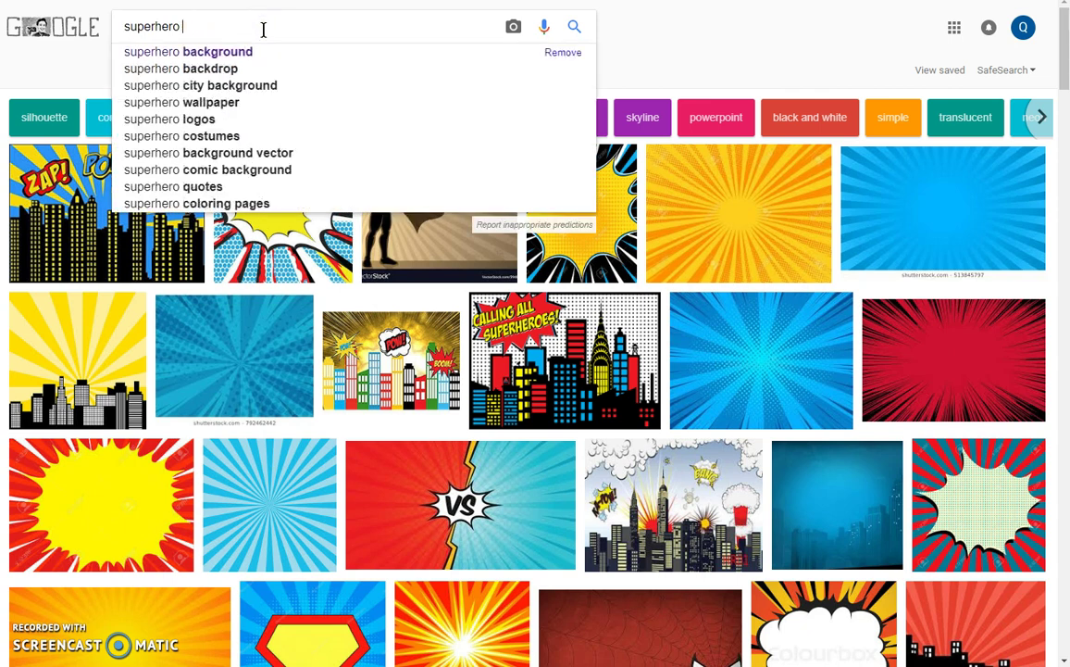
pyautogui.write('P')
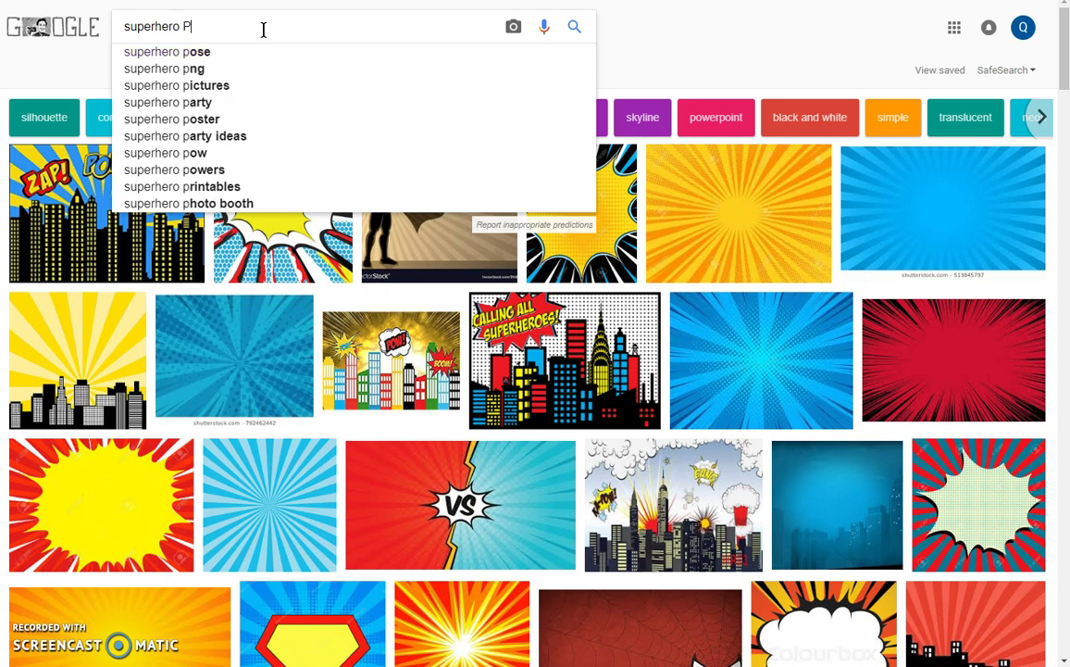
pyautogui.write('NG')
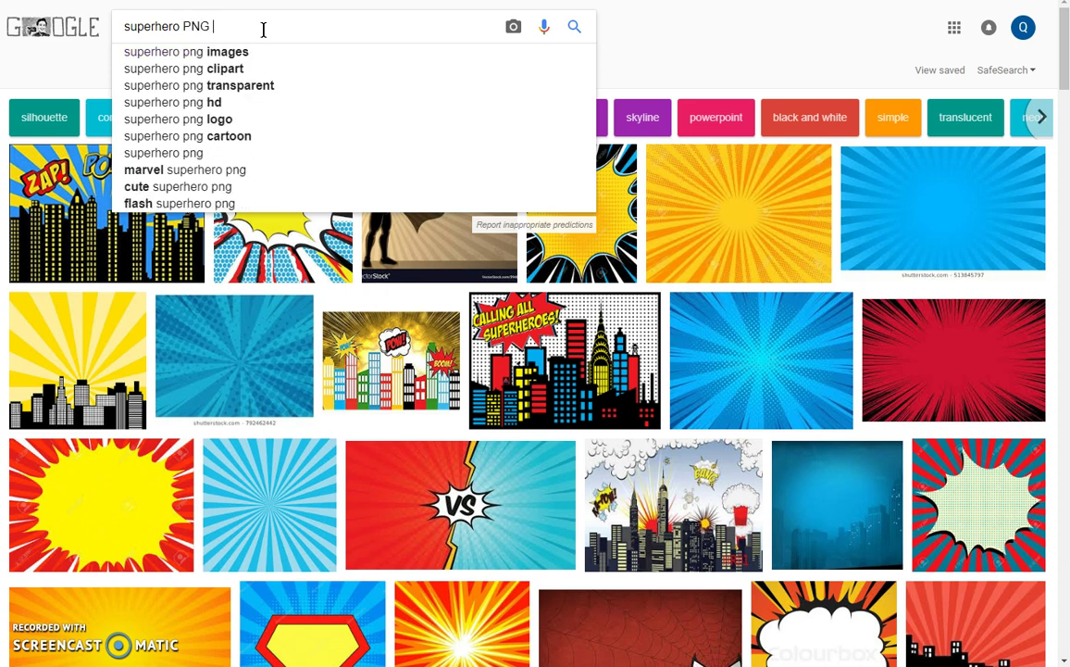
pyautogui.click(240, 51)
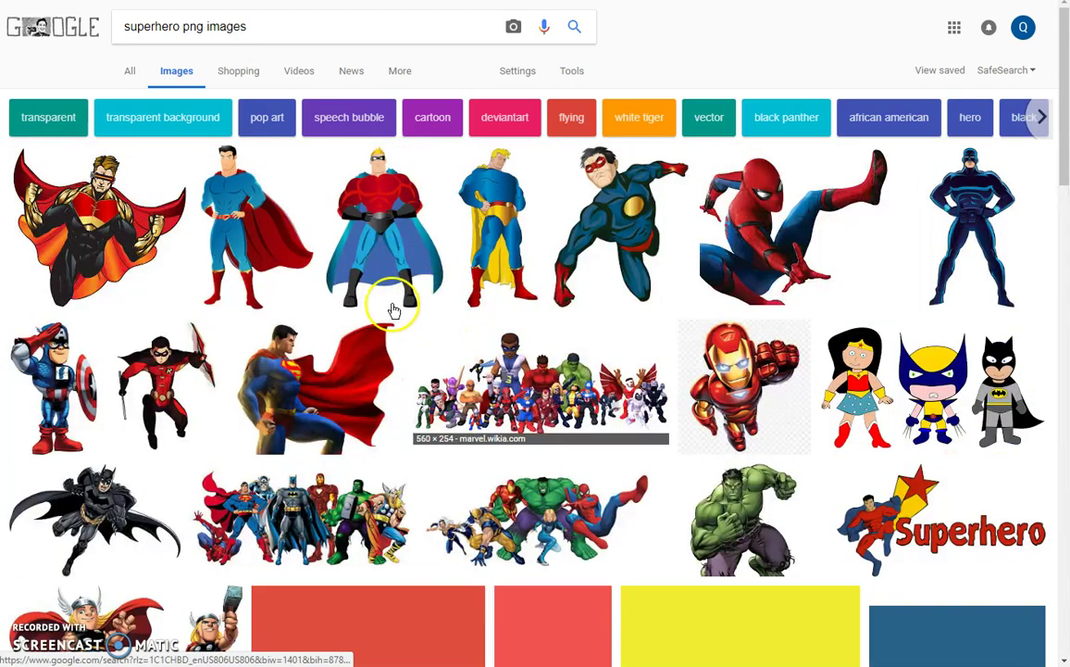
# Save the transparent superhero group image as Superheroes and return to Publisher
pyautogui.click(1002, 220)
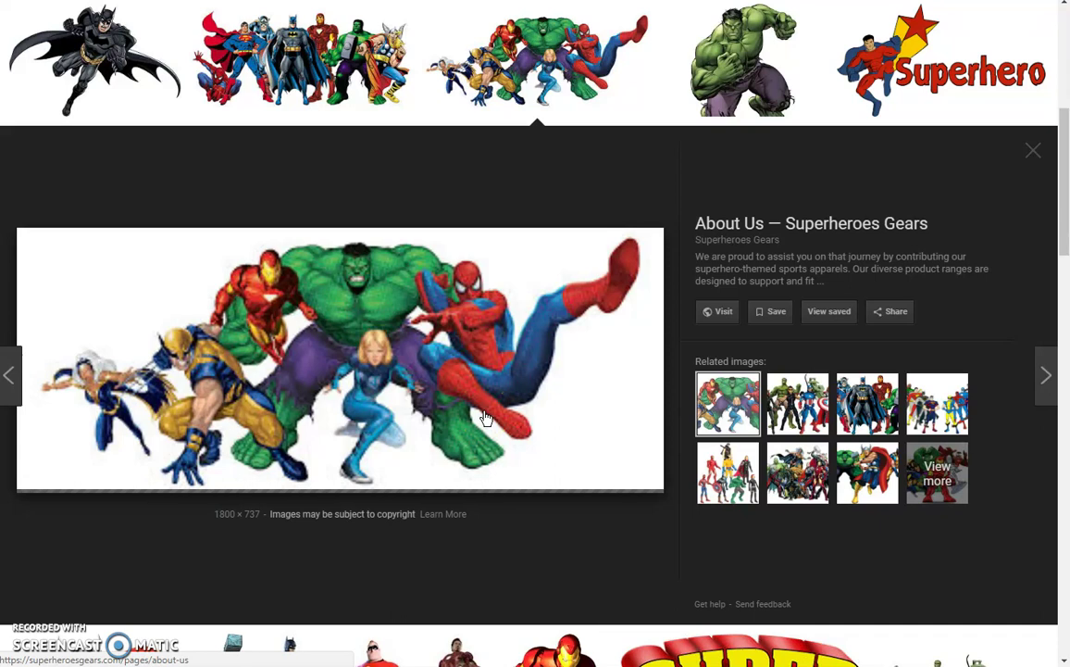
pyautogui.rightClick(307, 298)
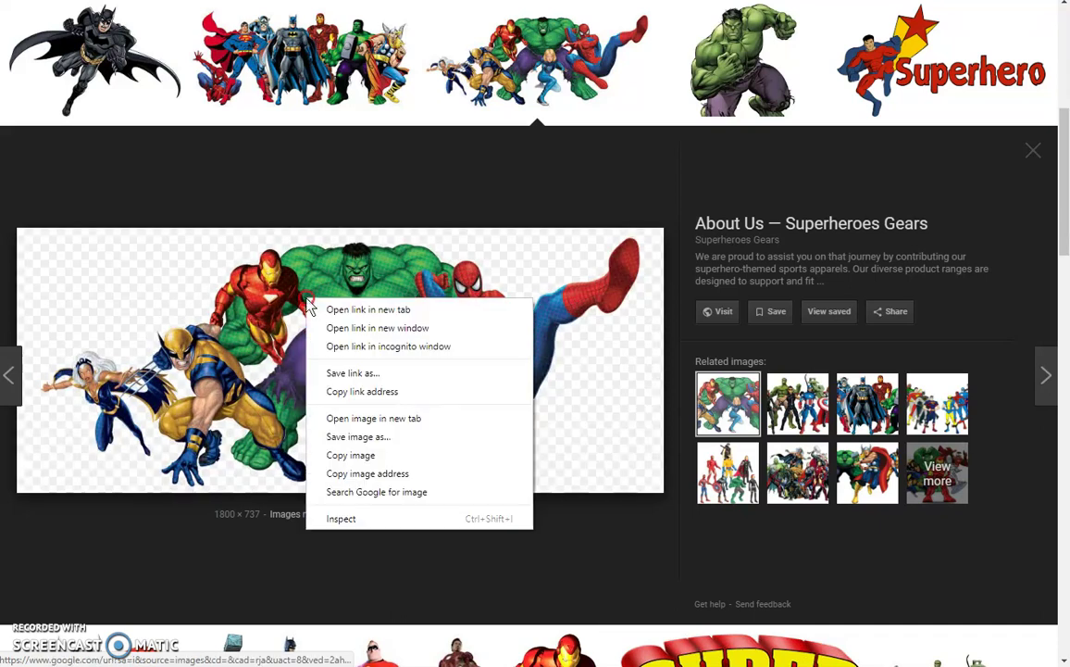
pyautogui.click(406, 437)
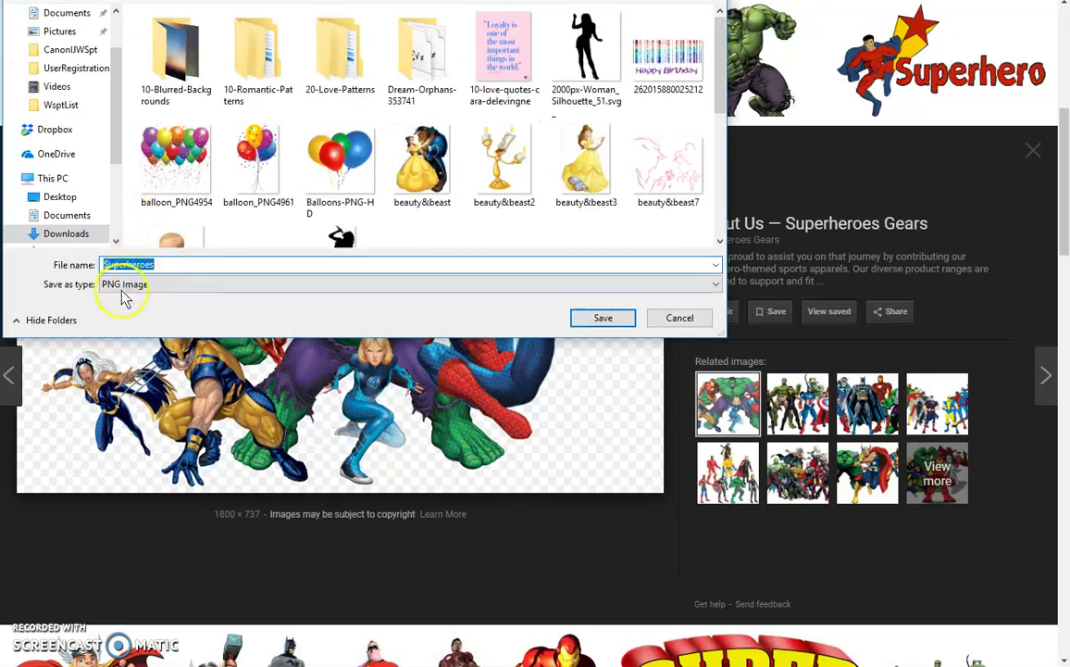
pyautogui.click(600, 317)
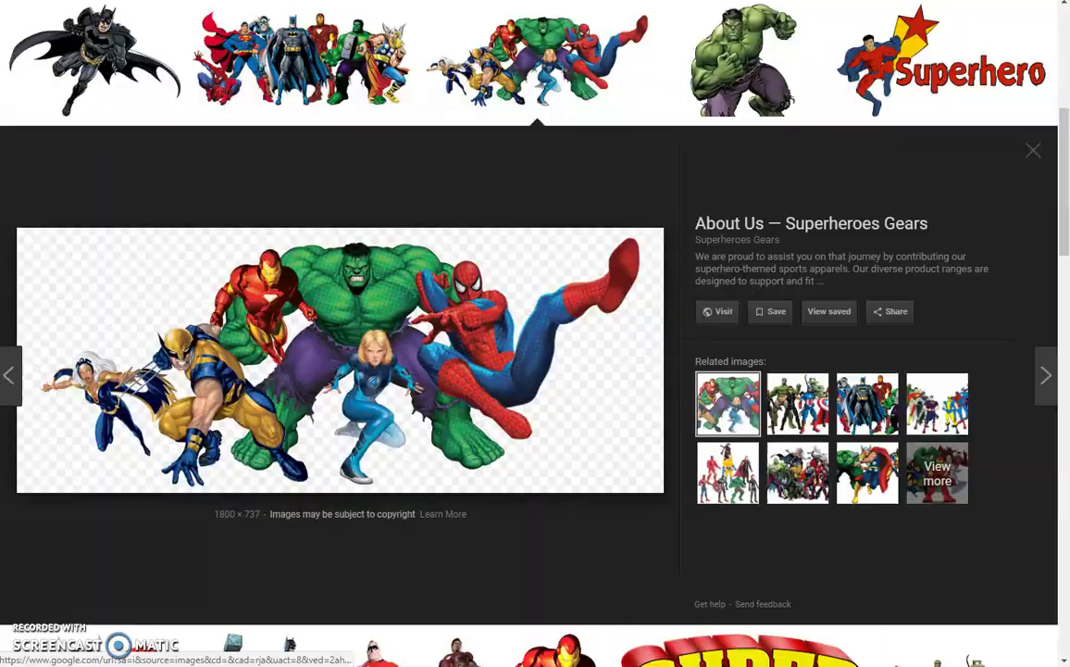
pyautogui.hotkey('alt', 'Tab')
# Insert the saved Superheroes picture from Recent files
pyautogui.click(117, 34)
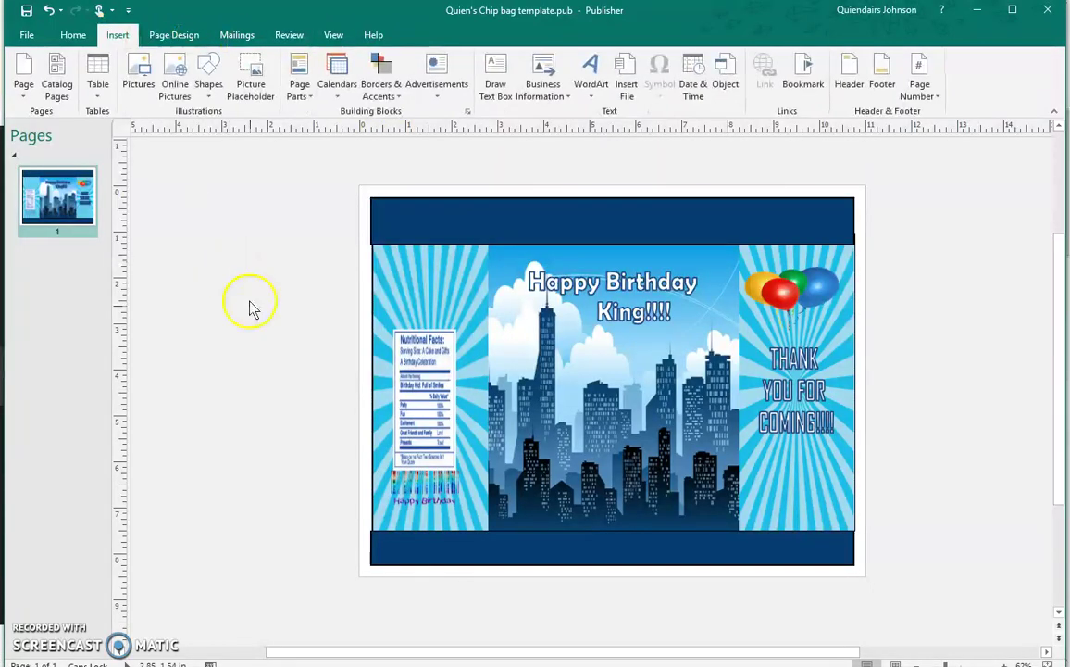
pyautogui.click(137, 73)
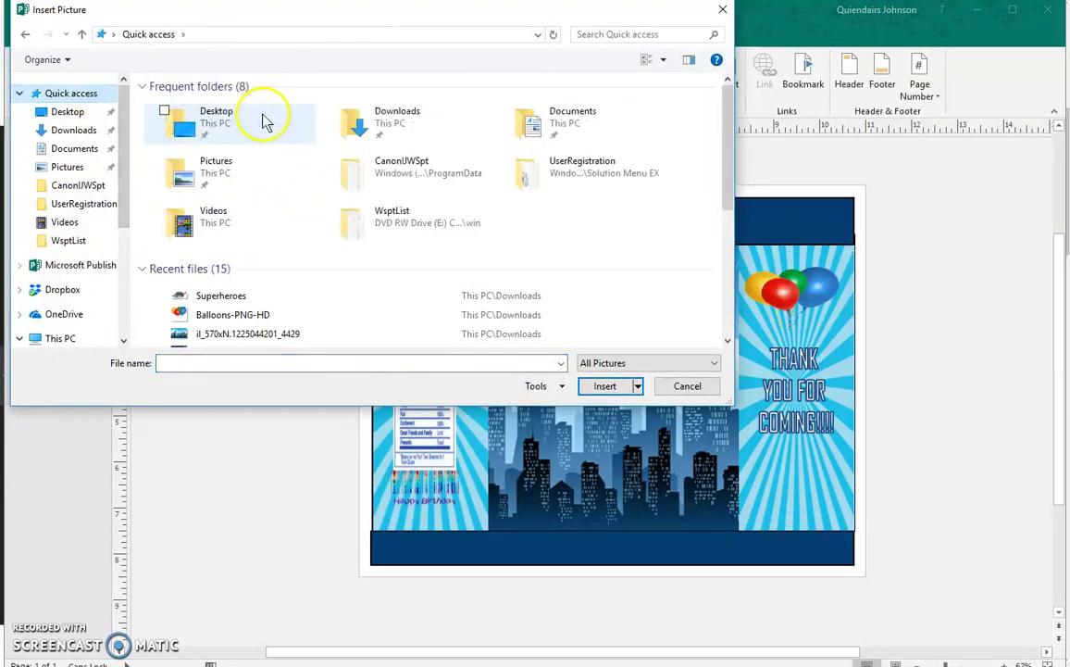
pyautogui.click(243, 294)
pyautogui.click(606, 386)
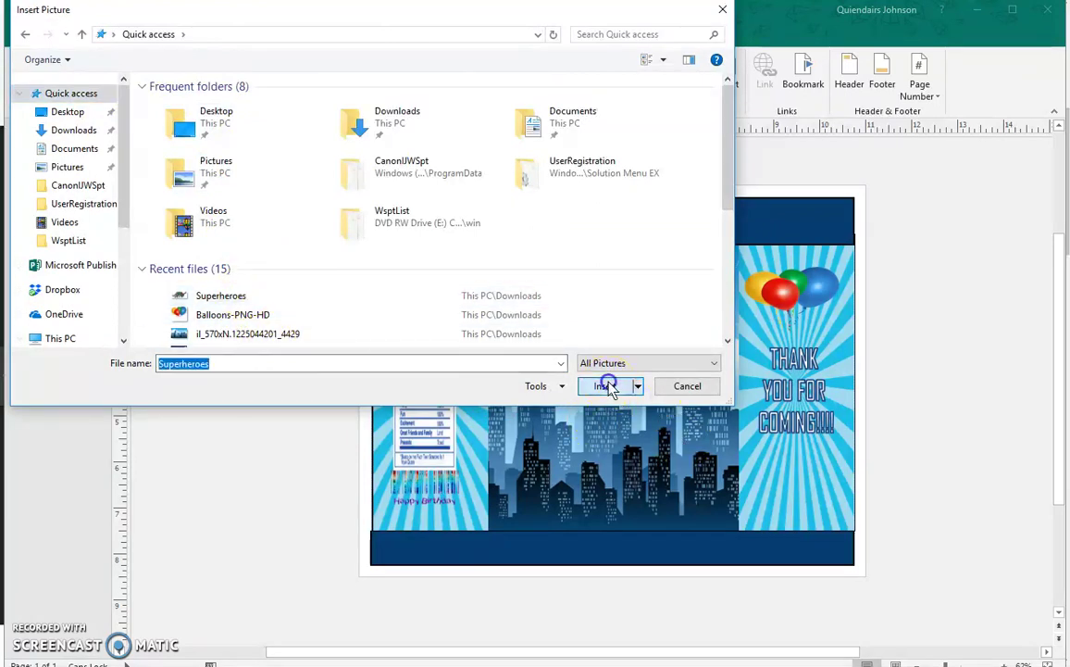
# Resize the superhero picture to about 2.24 × 6.91 inches along the skyline's bottom edge
pyautogui.moveTo(573, 390); pyautogui.dragTo(617, 444)
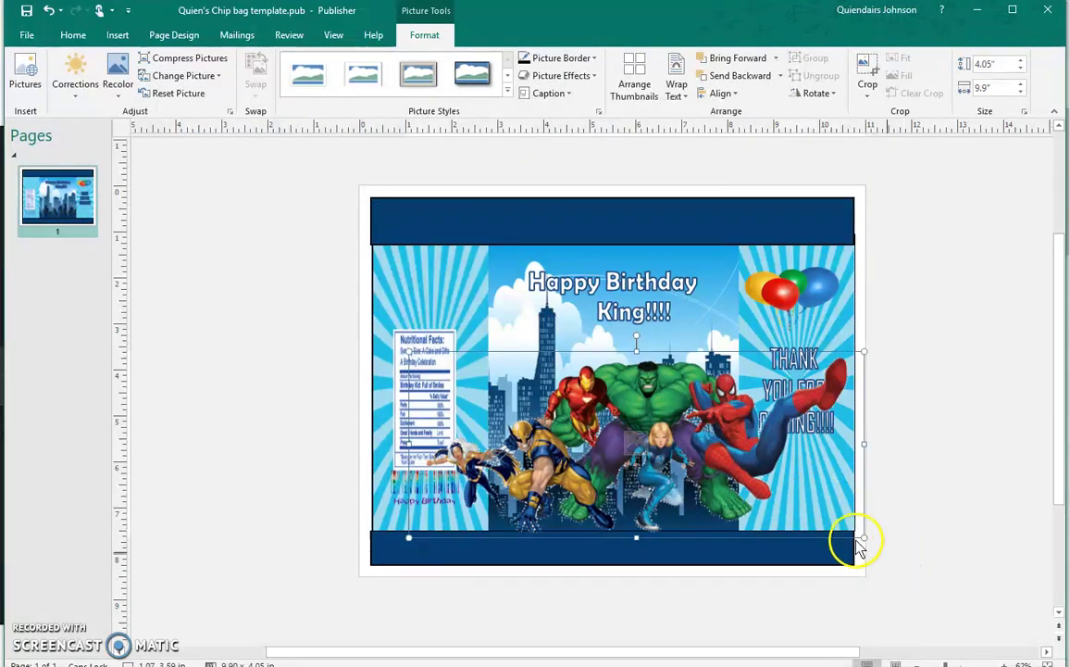
pyautogui.moveTo(857, 544); pyautogui.dragTo(704, 476)
pyautogui.moveTo(576, 437); pyautogui.dragTo(636, 494)
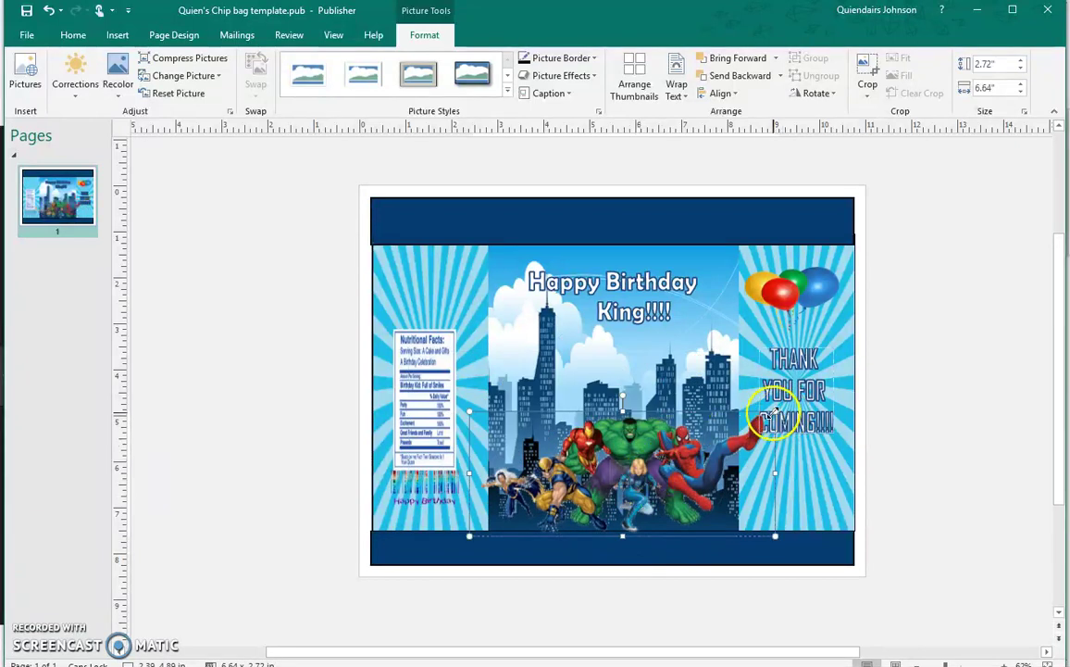
pyautogui.moveTo(773, 412); pyautogui.dragTo(721, 433)
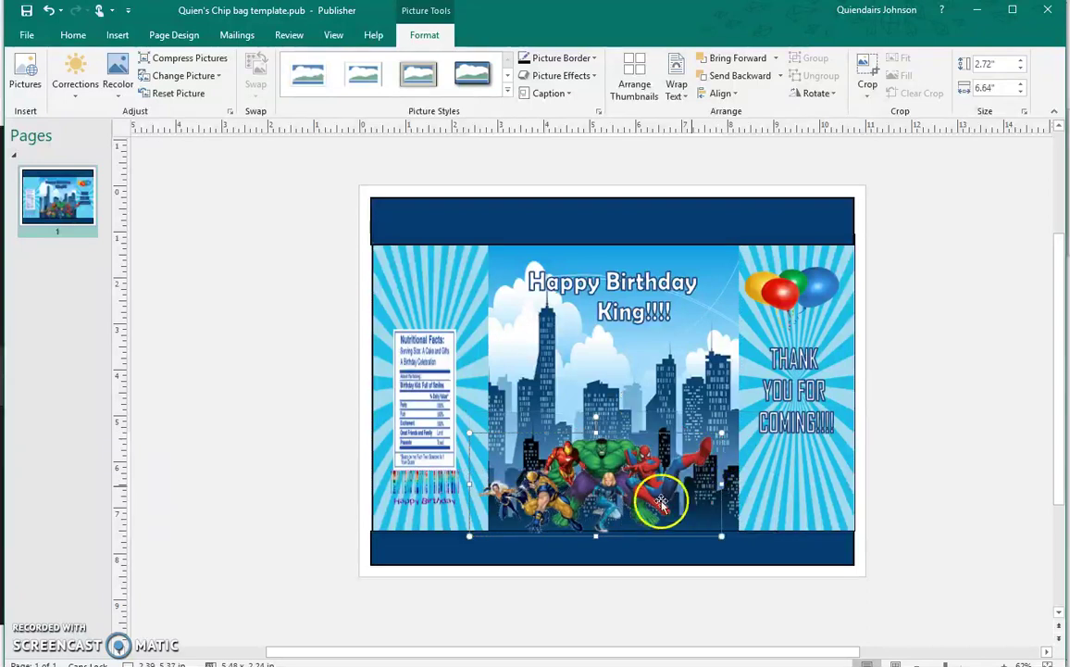
pyautogui.moveTo(660, 503)
pyautogui.mouseDown()
pyautogui.moveTo(621, 515)
pyautogui.moveTo(638, 485)
pyautogui.moveTo(661, 493)
pyautogui.mouseUp()
pyautogui.click(914, 472)
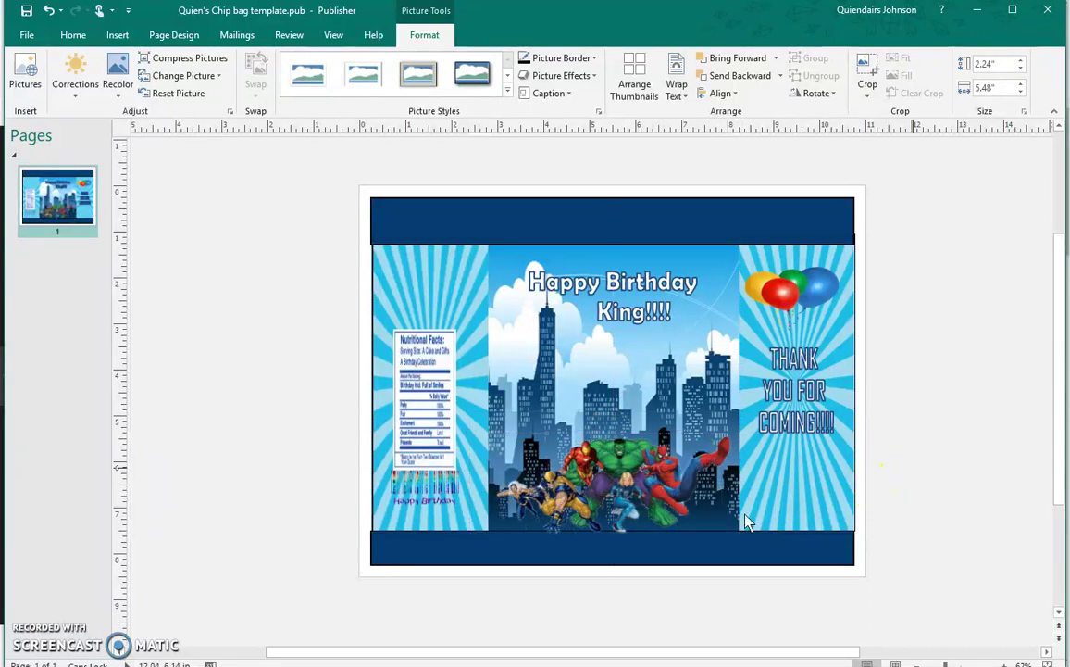
pyautogui.click(573, 470)
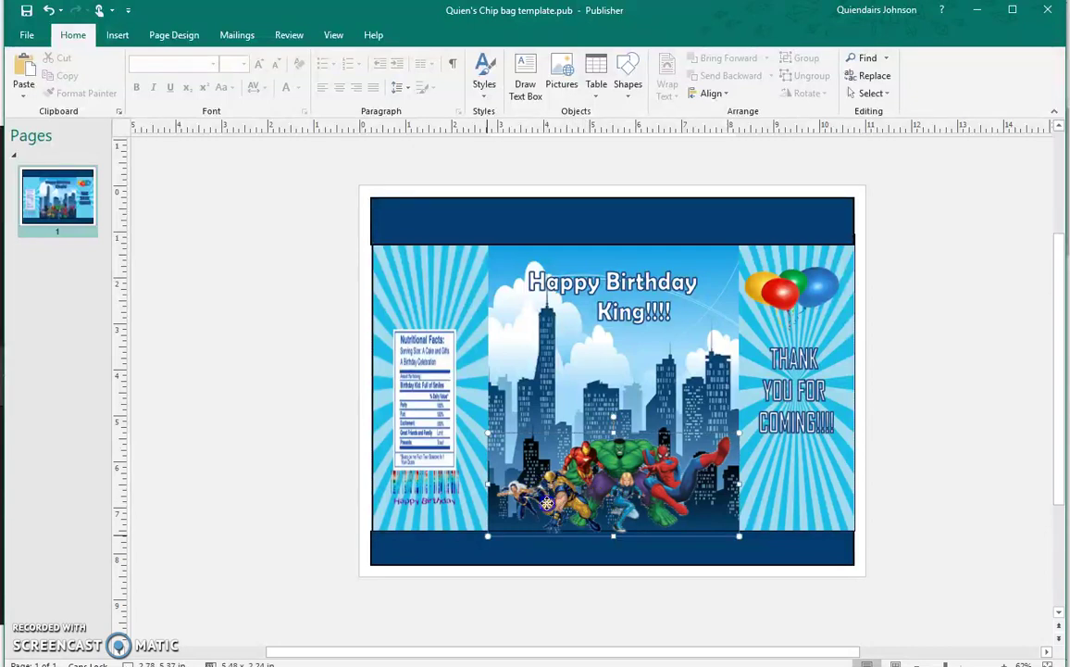
pyautogui.moveTo(478, 489); pyautogui.dragTo(465, 483)
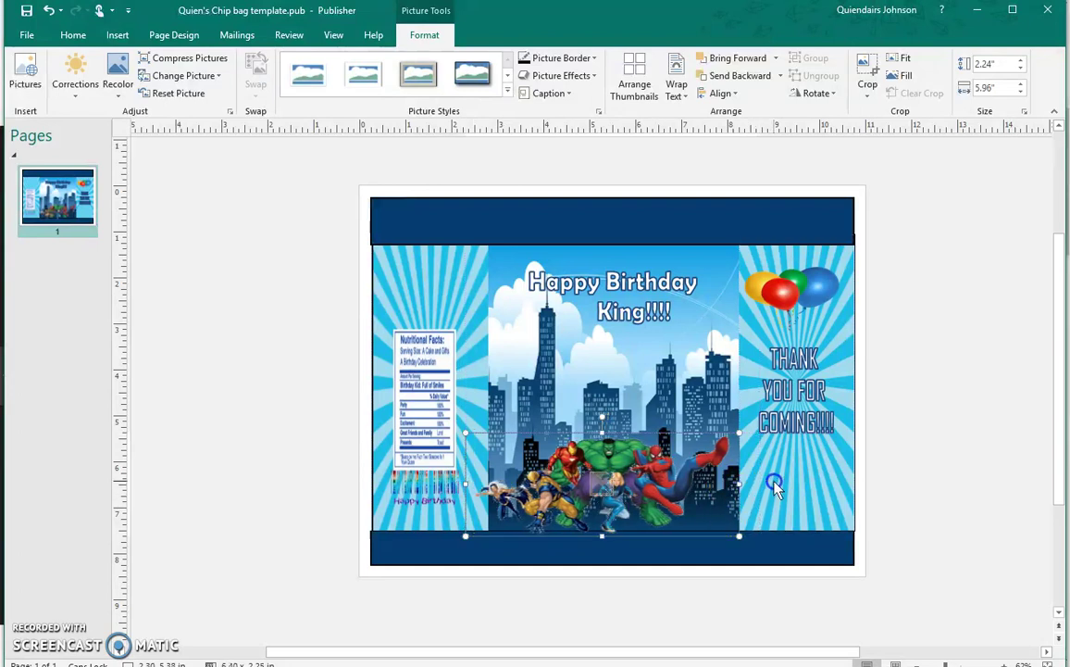
pyautogui.moveTo(738, 483); pyautogui.dragTo(775, 480)
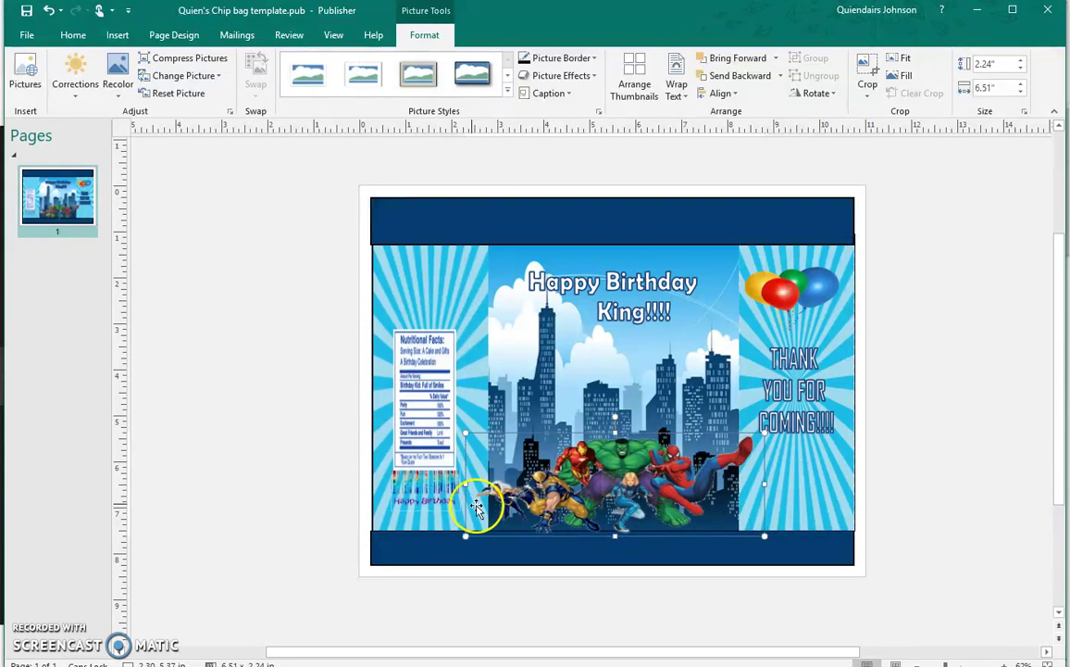
pyautogui.moveTo(469, 489); pyautogui.dragTo(448, 482)
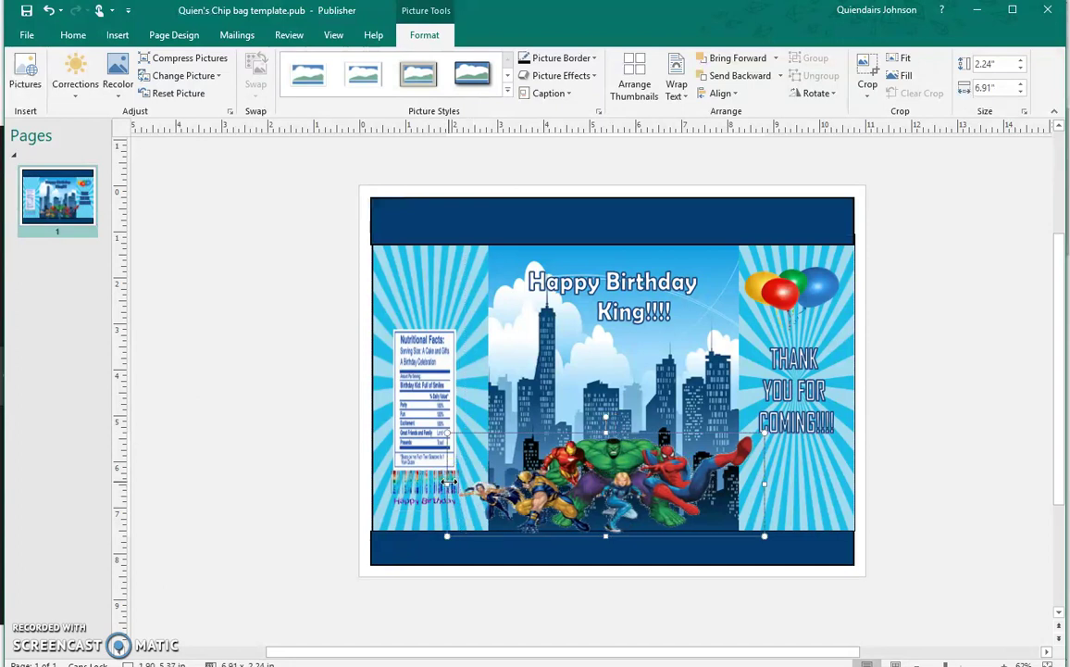